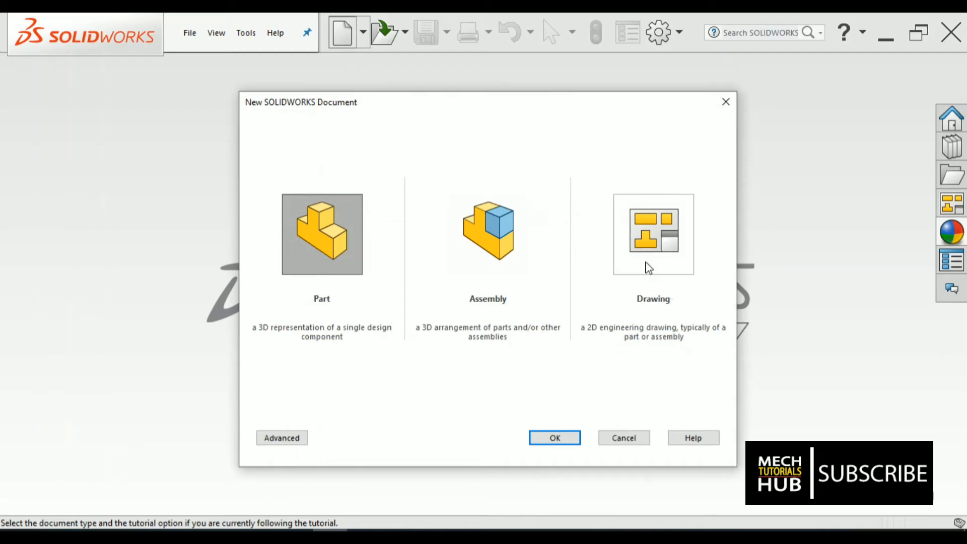
Create a new drawing document on a standard A0 (ANSI) Landscape sheet
left_click(649, 267)
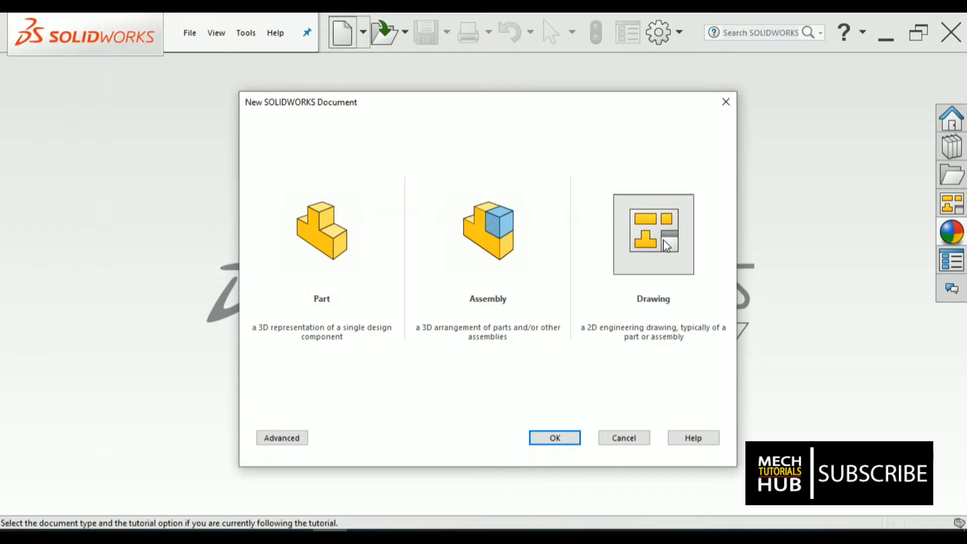
left_click(666, 246)
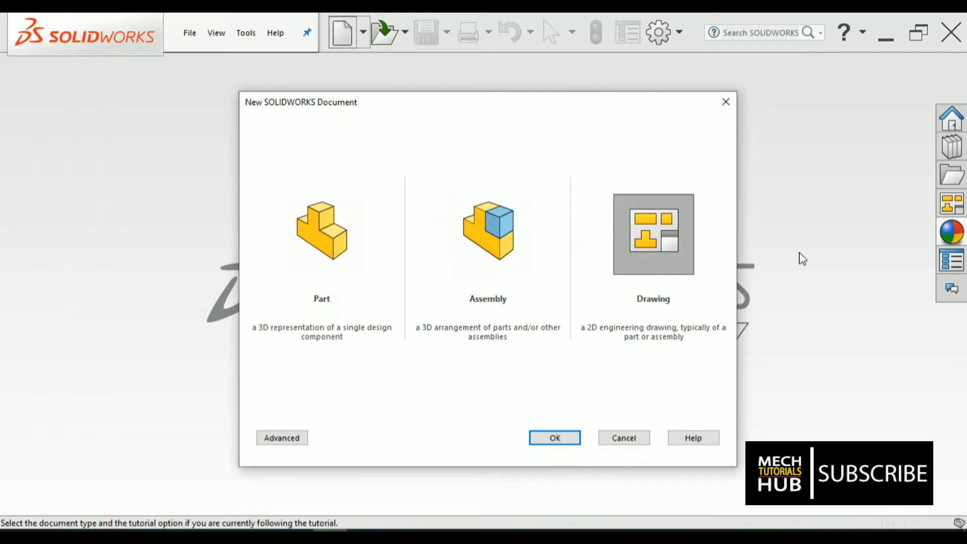
left_click(573, 443)
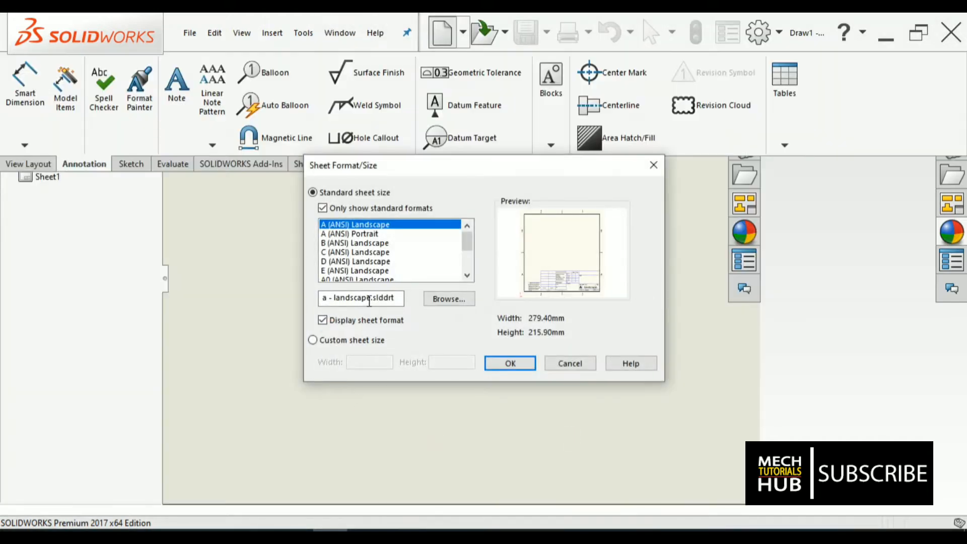
mouse_move(467, 247)
left_mouse_down()
mouse_move(468, 276)
mouse_move(470, 263)
left_mouse_up()
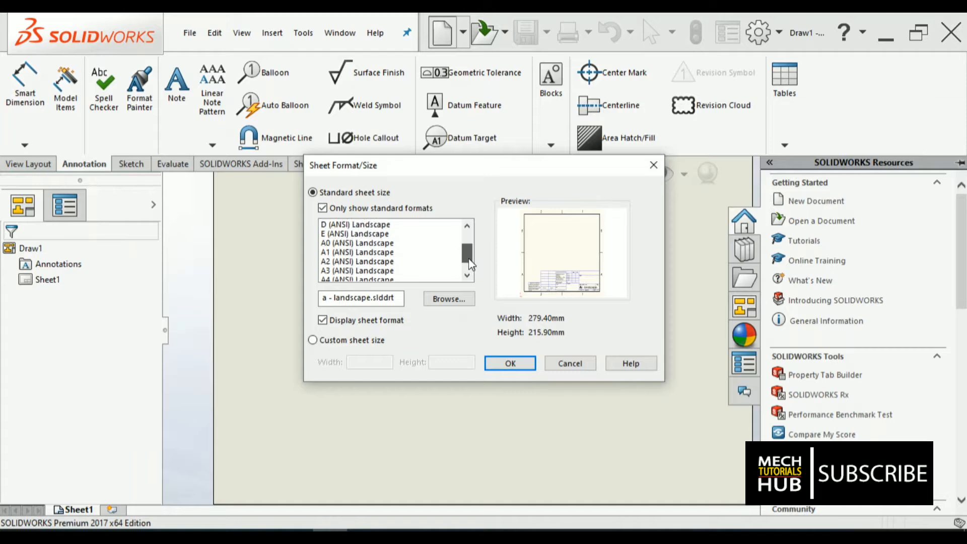
left_click(378, 243)
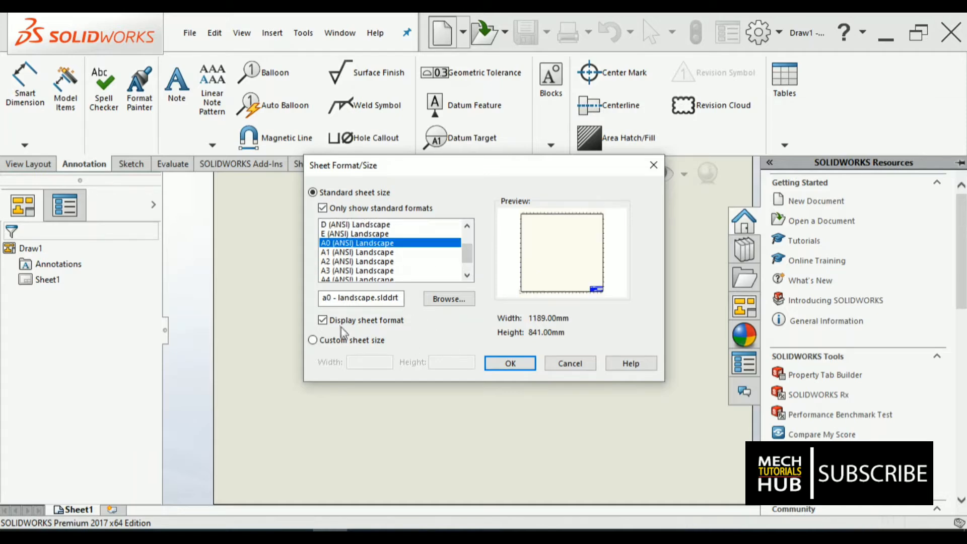
left_click(509, 363)
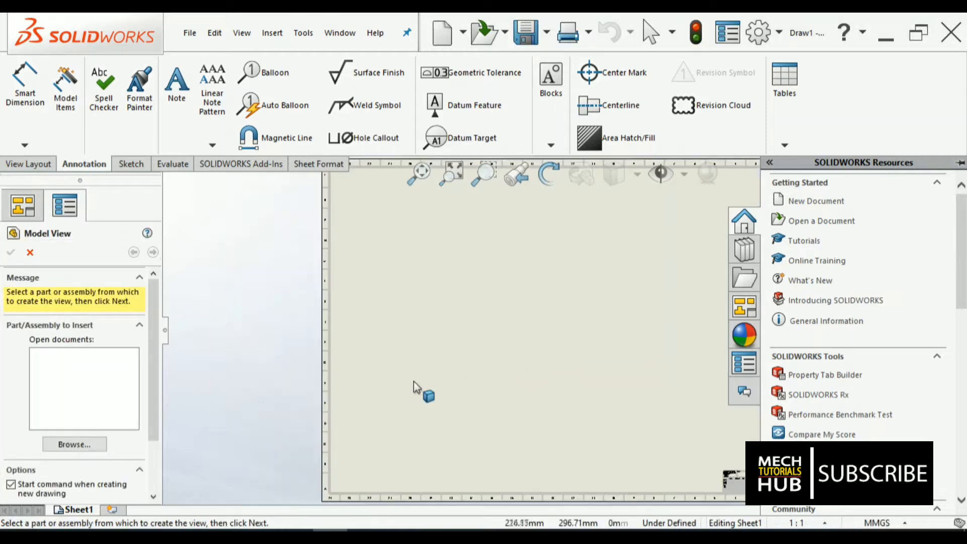
Insert the Body part from the Desktop as a front model view in the left half of the sheet
scroll(446, 379, "up", 5)
scroll(577, 355, "down", 2)
scroll(717, 269, "down", 3)
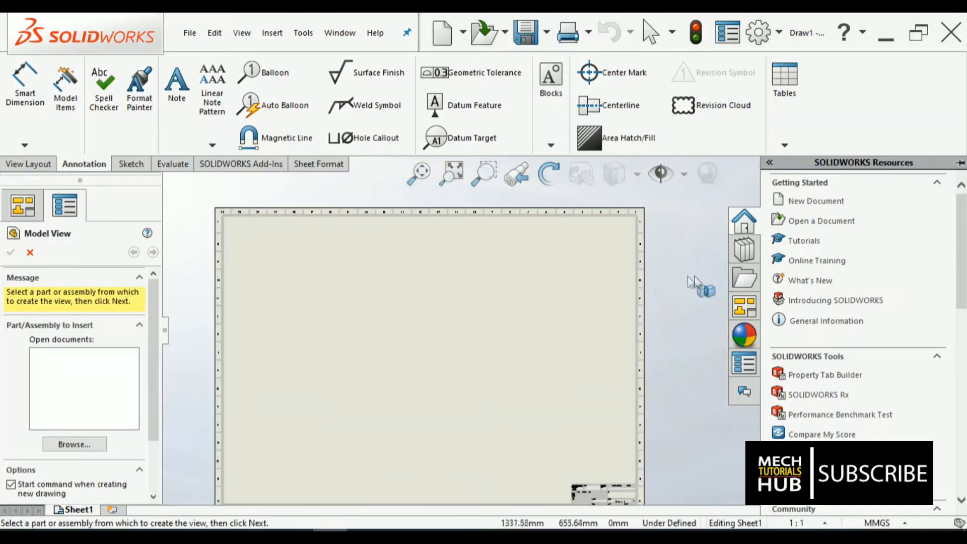
scroll(639, 315, "up", 1)
scroll(461, 449, "down", 1)
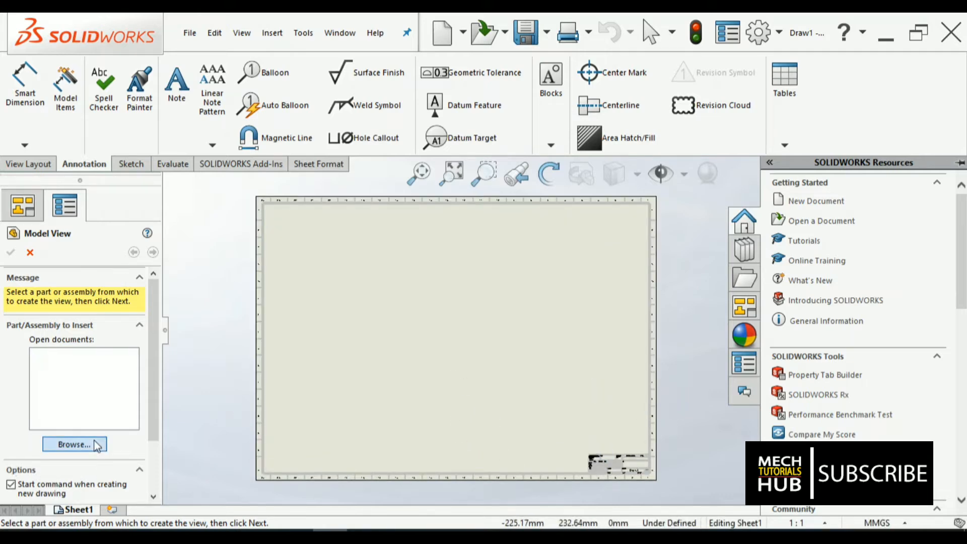
left_click(74, 445)
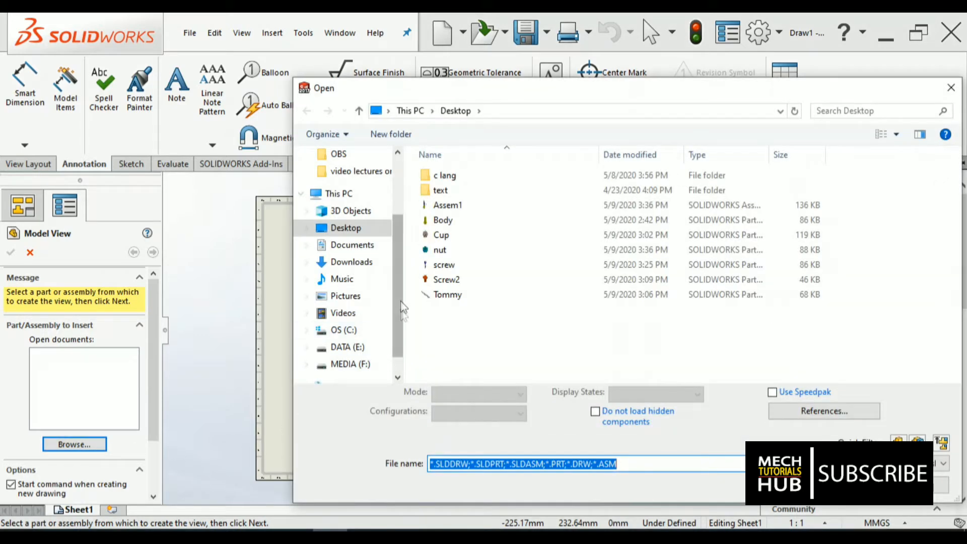
left_click(437, 219)
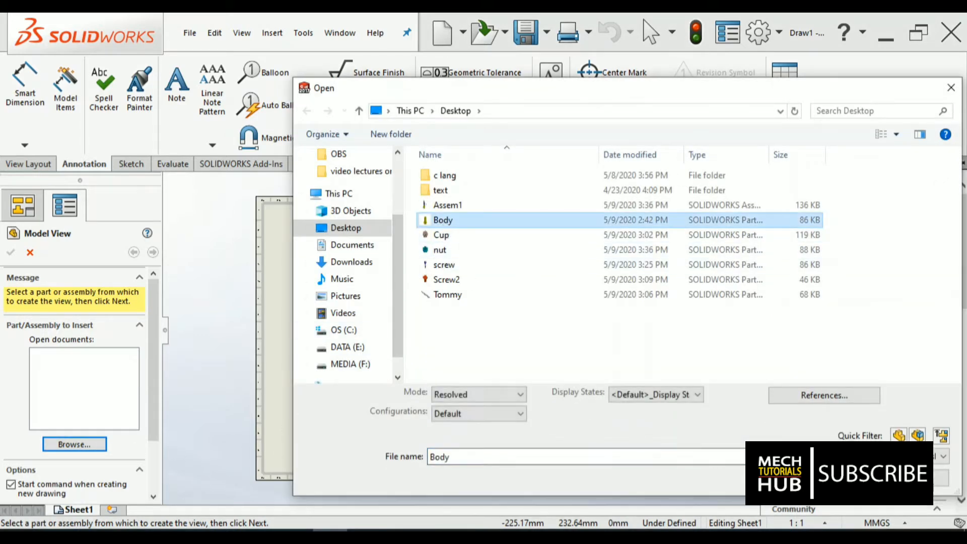
left_click(860, 476)
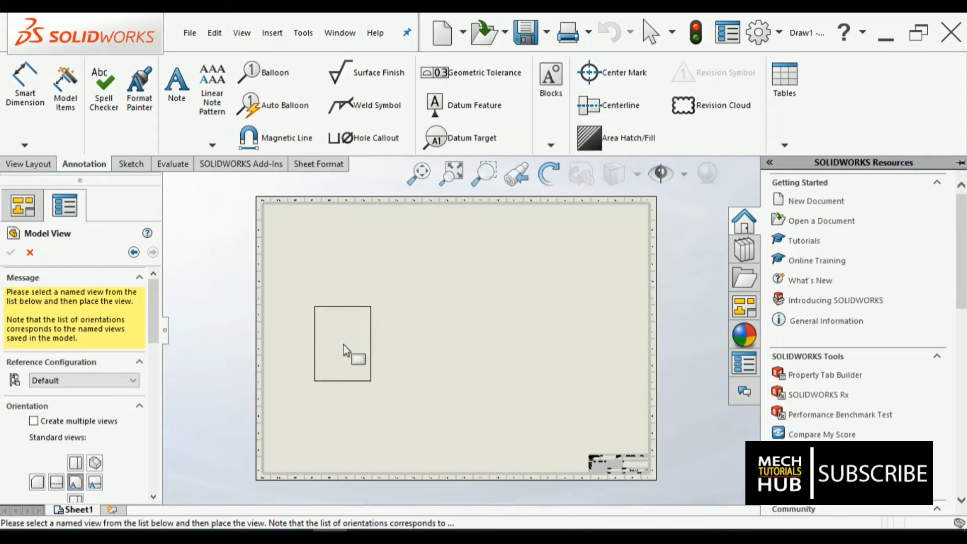
left_click(344, 348)
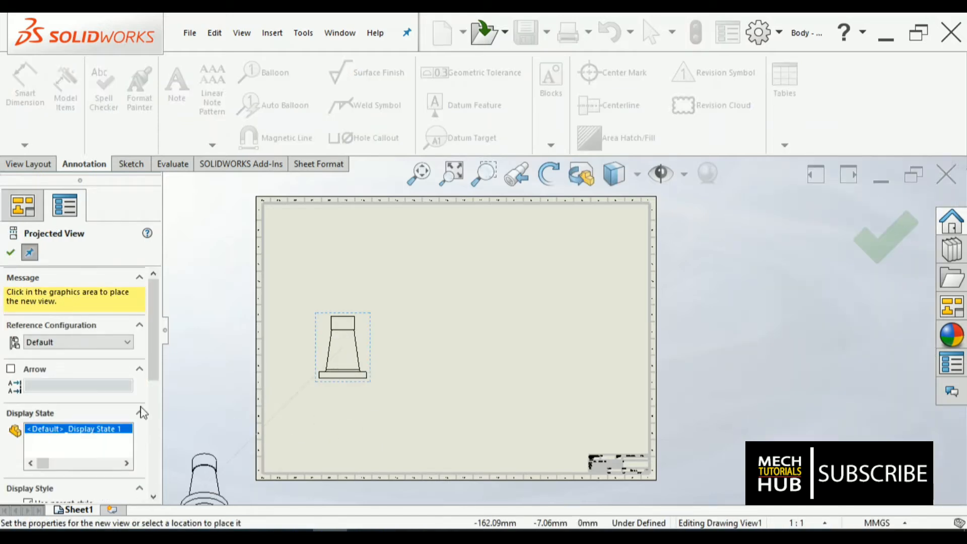
scroll(151, 388, "down", 2)
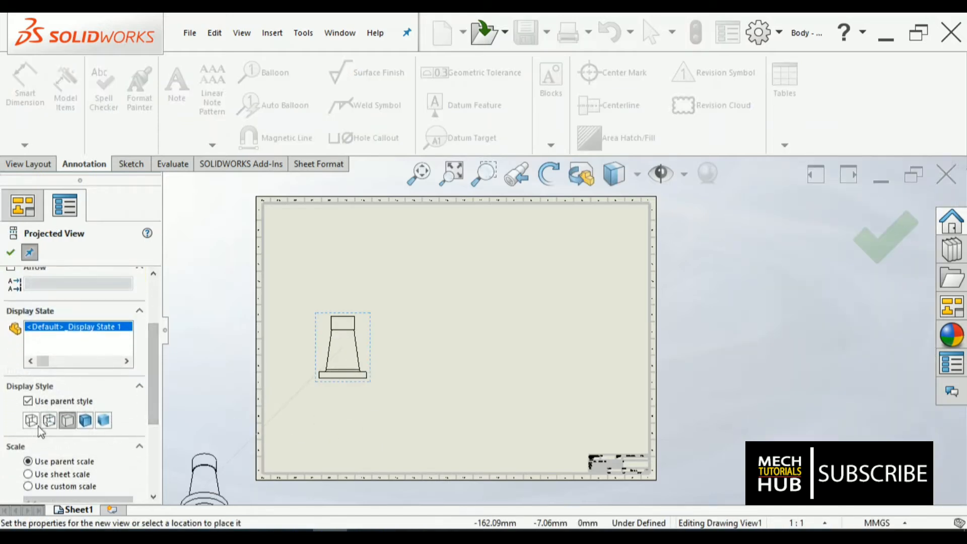
left_click(49, 421)
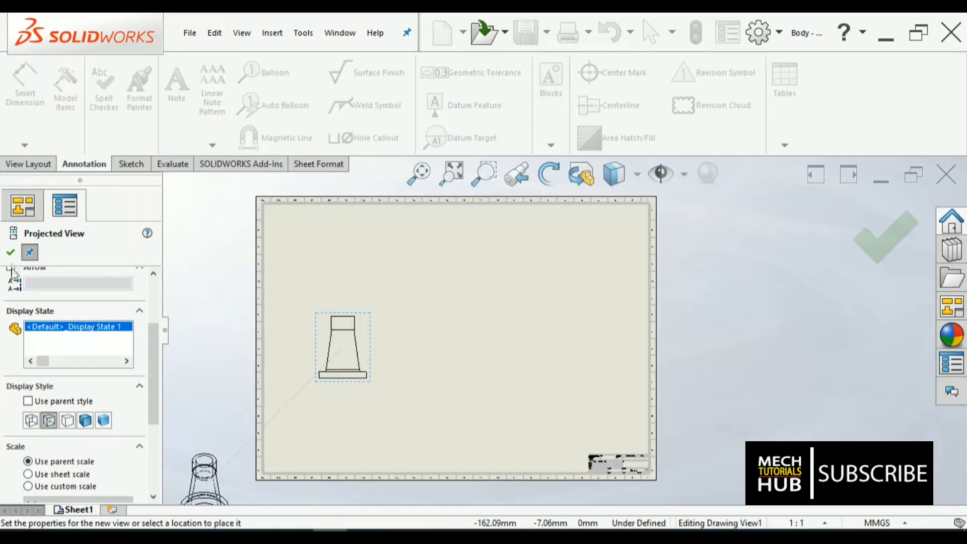
left_click(10, 252)
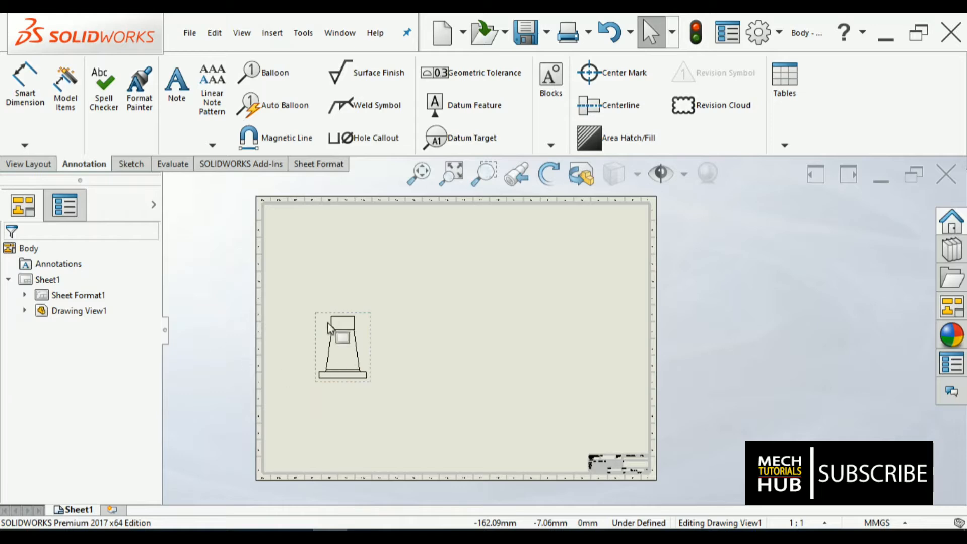
Set the display style of the Body front view to Hidden Lines Visible
left_click(355, 348)
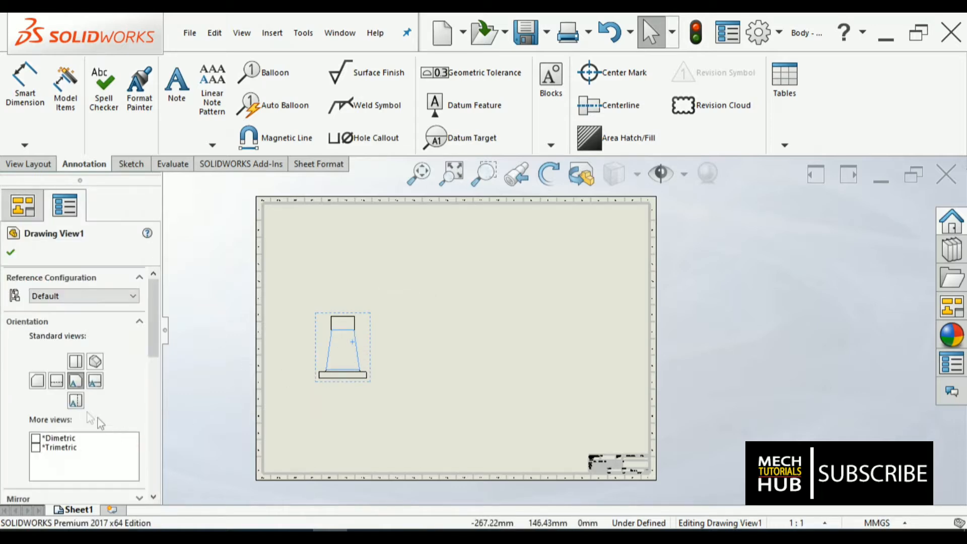
left_click_drag(156, 354, 153, 398)
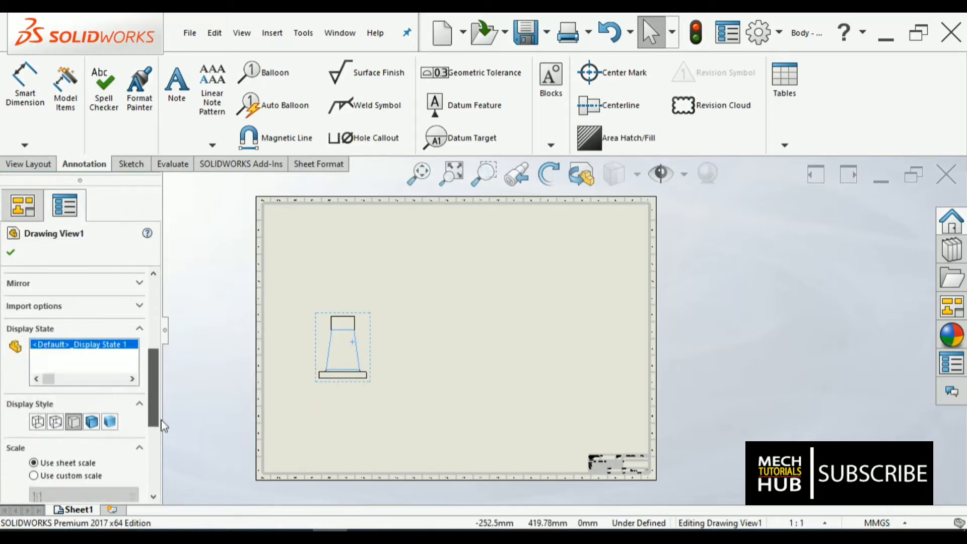
left_click(56, 420)
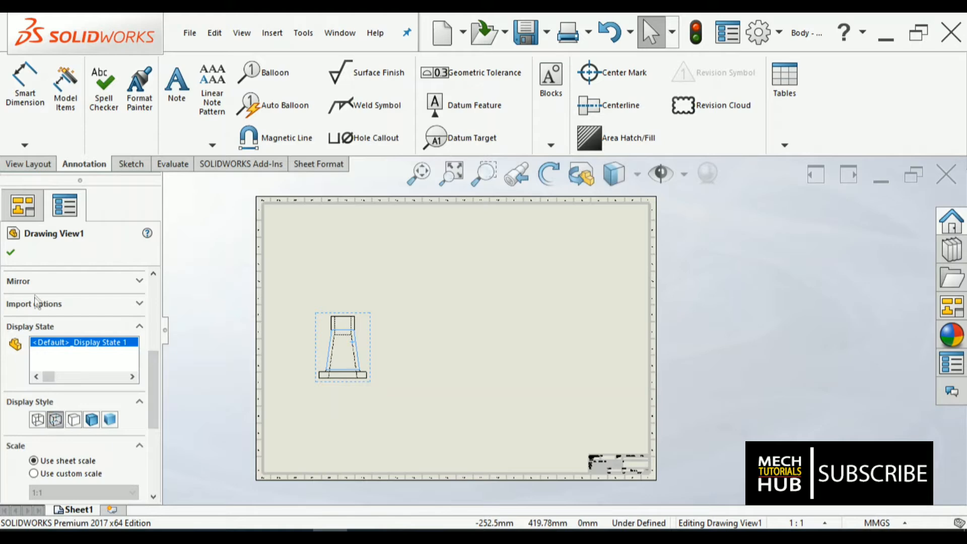
left_click(11, 252)
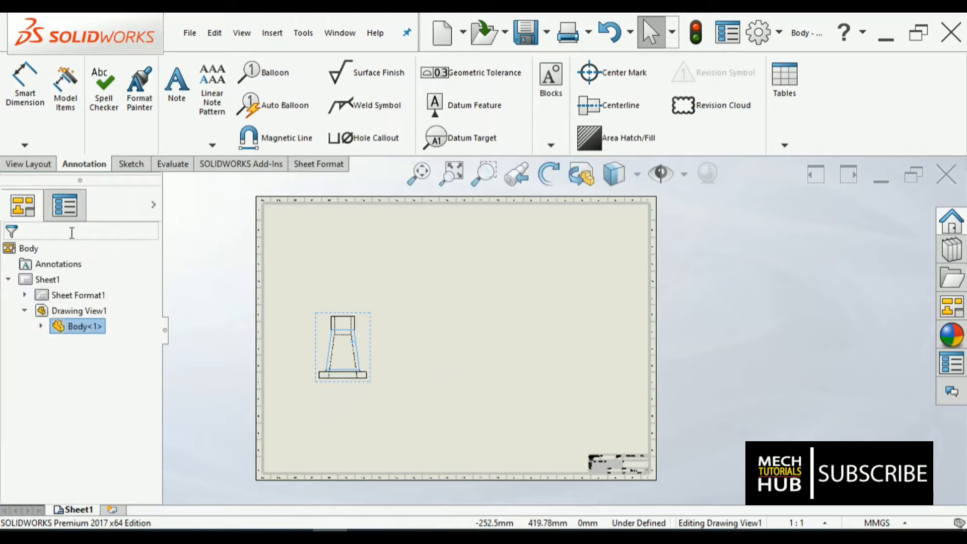
left_click(403, 338)
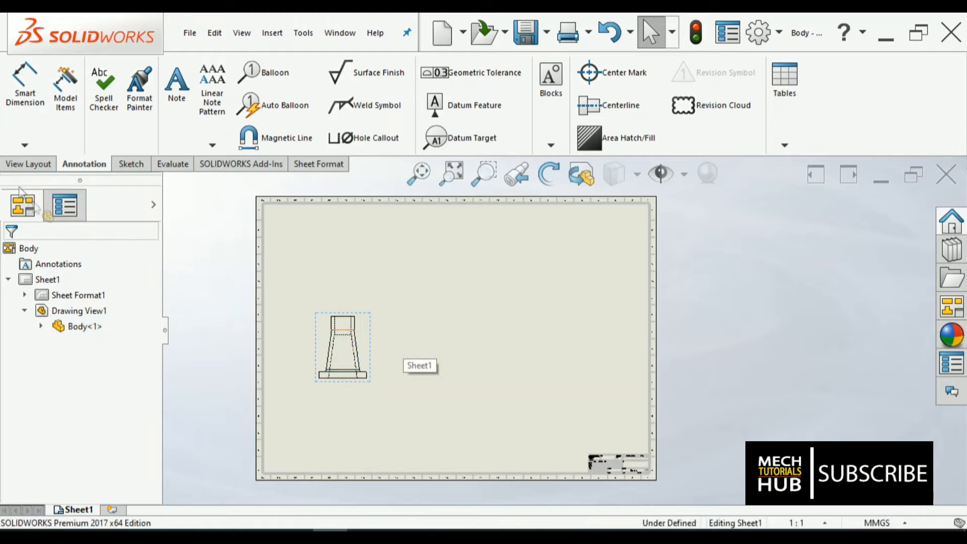
Create a projected view of the Body directly below its front view
left_click(28, 168)
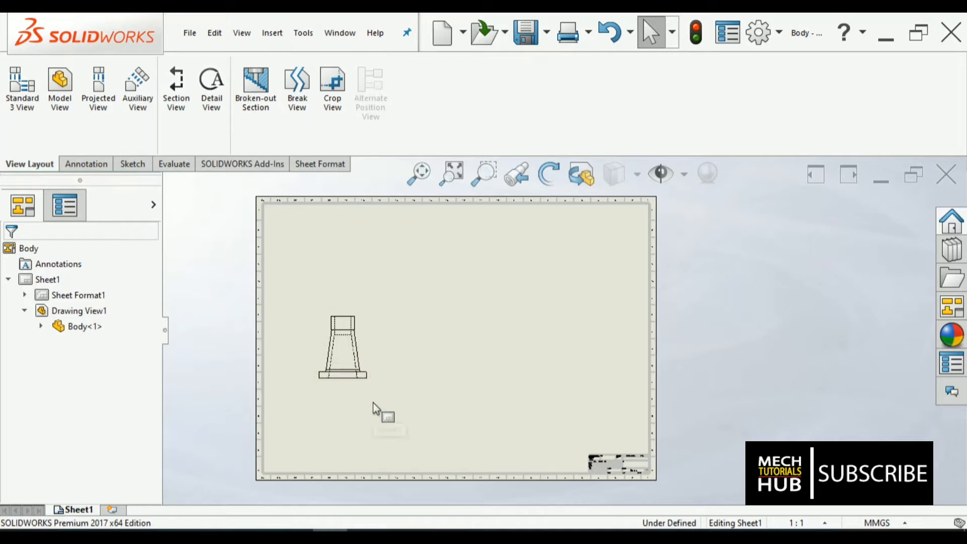
scroll(346, 370, "down", 1)
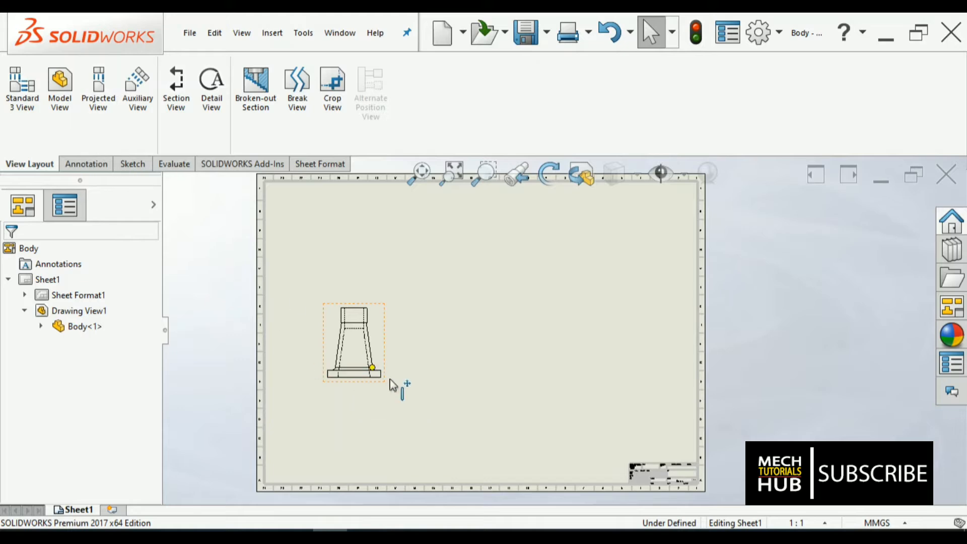
left_click(382, 359)
left_click(99, 90)
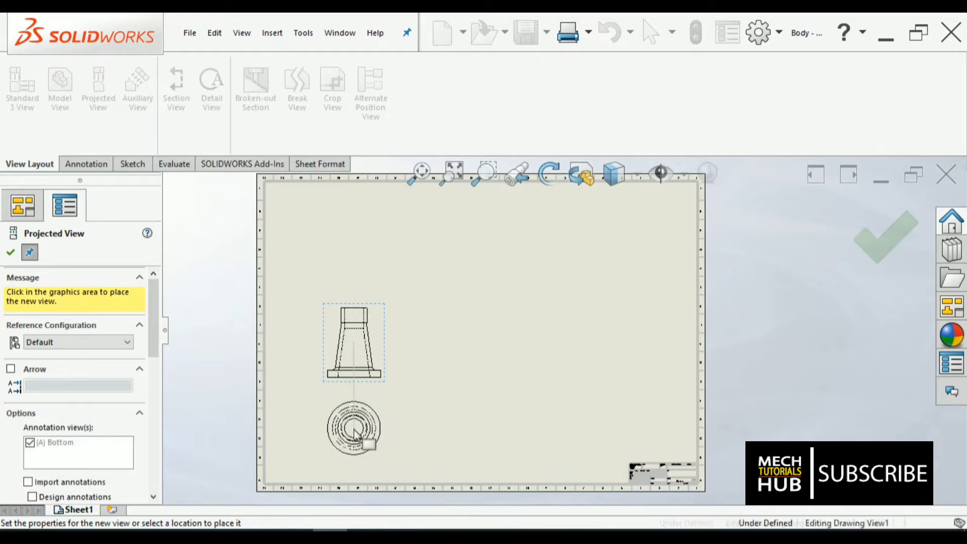
left_click(456, 442)
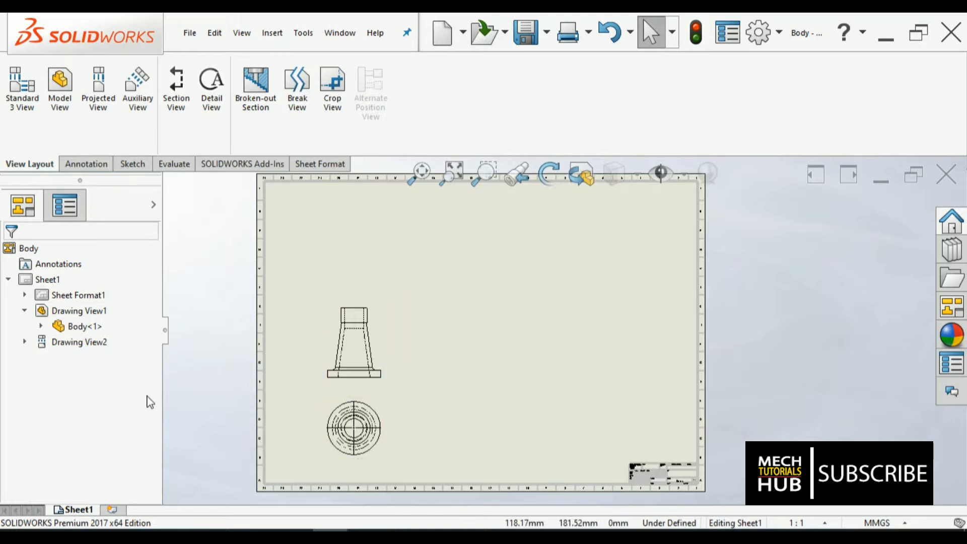
Insert the Standard 3 View set of the nut part from the Desktop
scroll(327, 342, "down", 2)
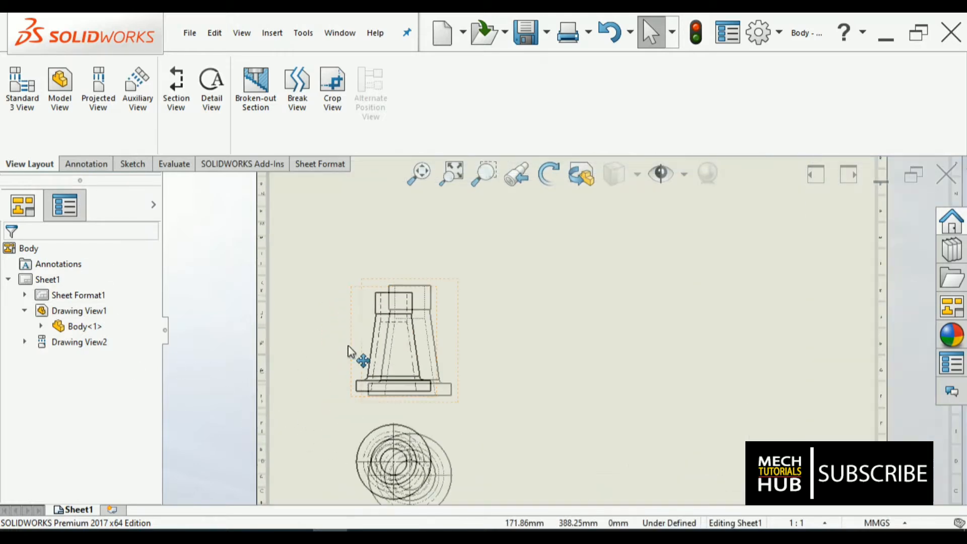
scroll(389, 393, "up", 2)
scroll(461, 342, "up", 2)
scroll(630, 300, "down", 1)
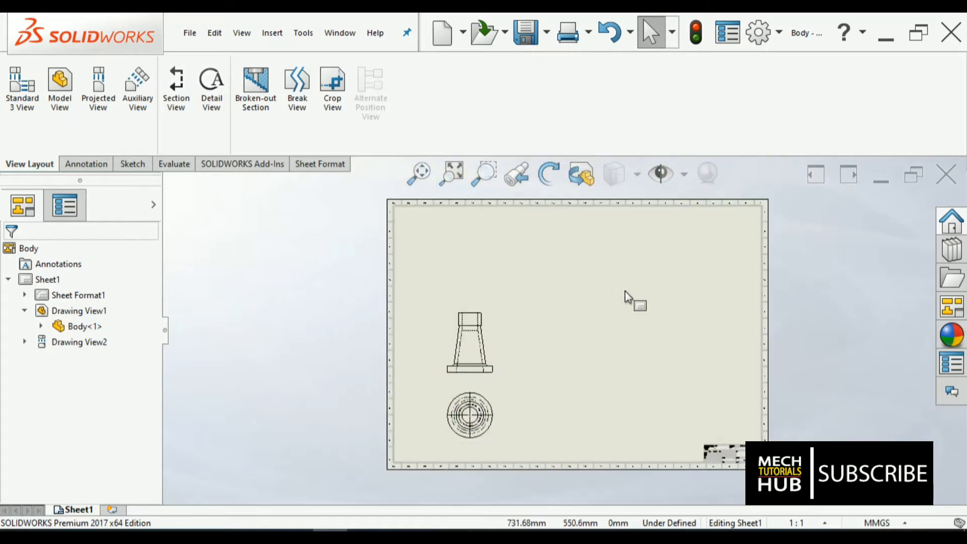
scroll(628, 300, "up", 1)
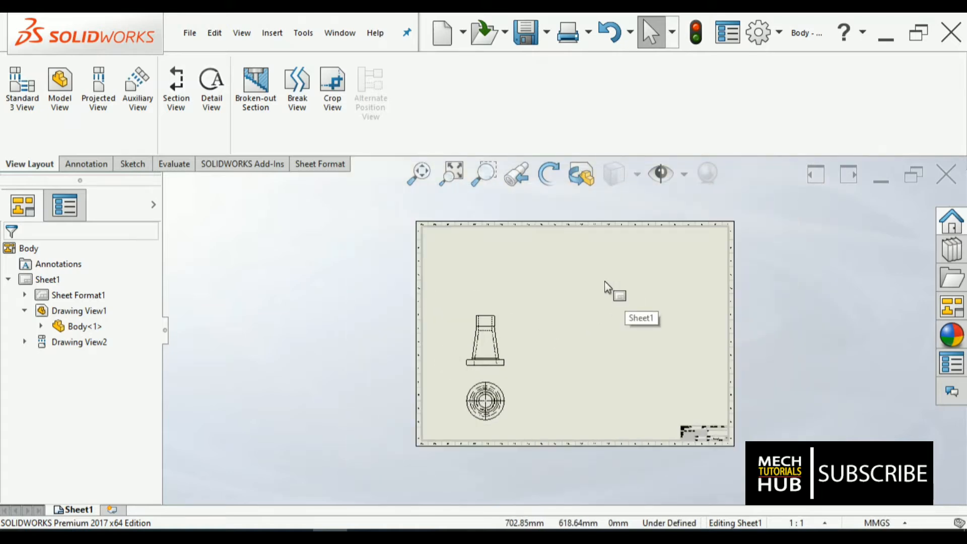
left_click(28, 96)
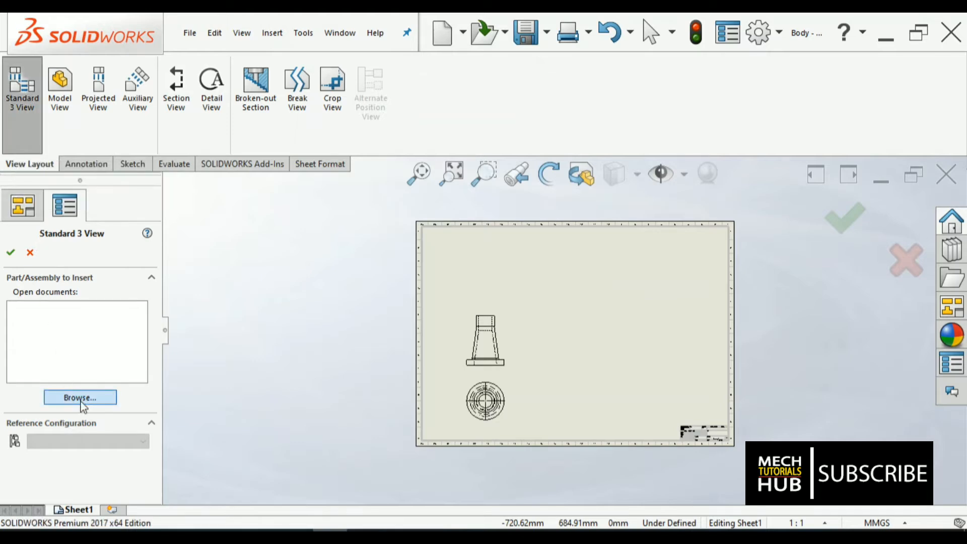
left_click(81, 399)
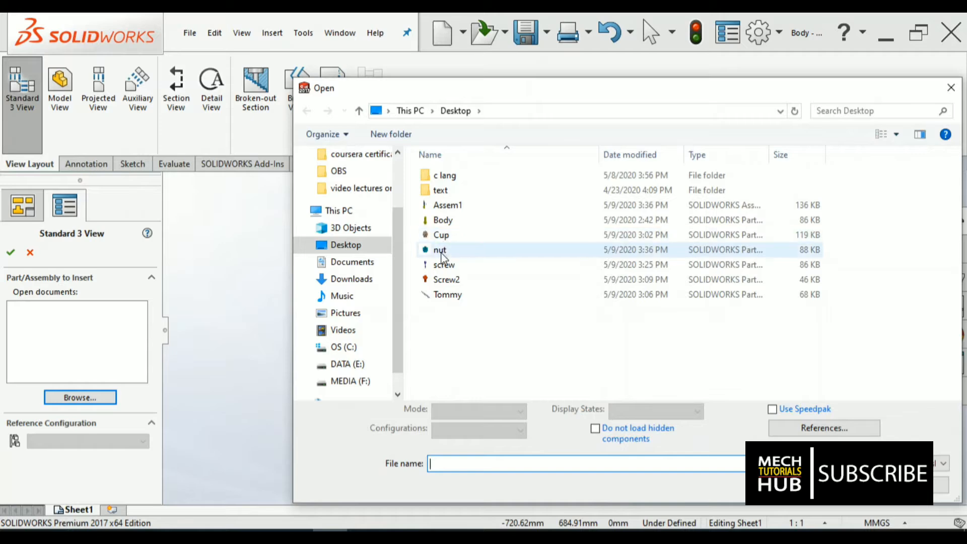
left_click(441, 254)
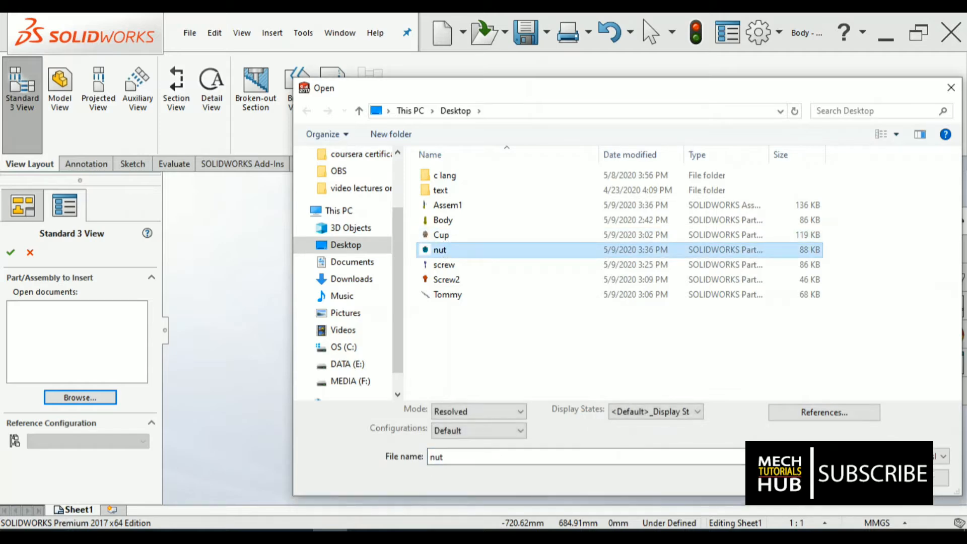
left_click(848, 484)
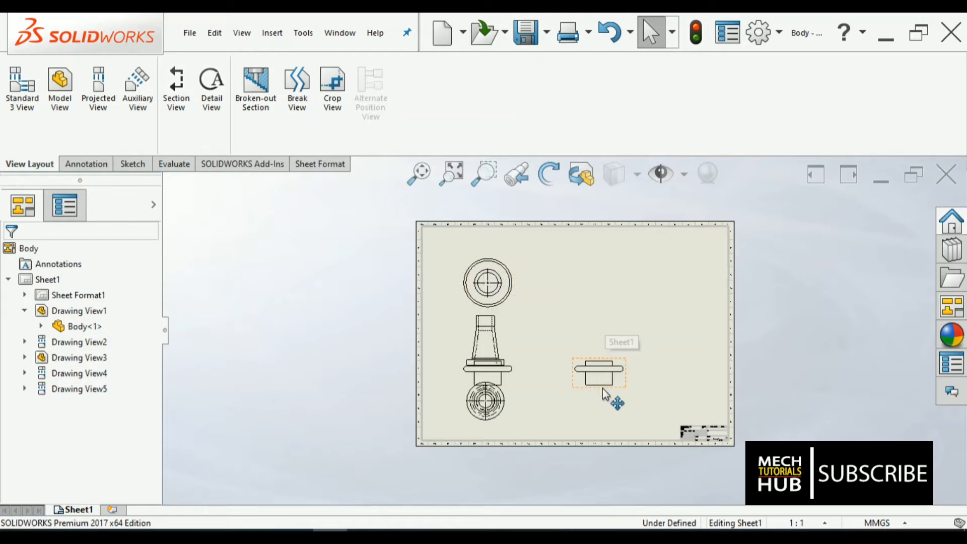
Delete the nut's projected top view above the Body front view
left_click(486, 301)
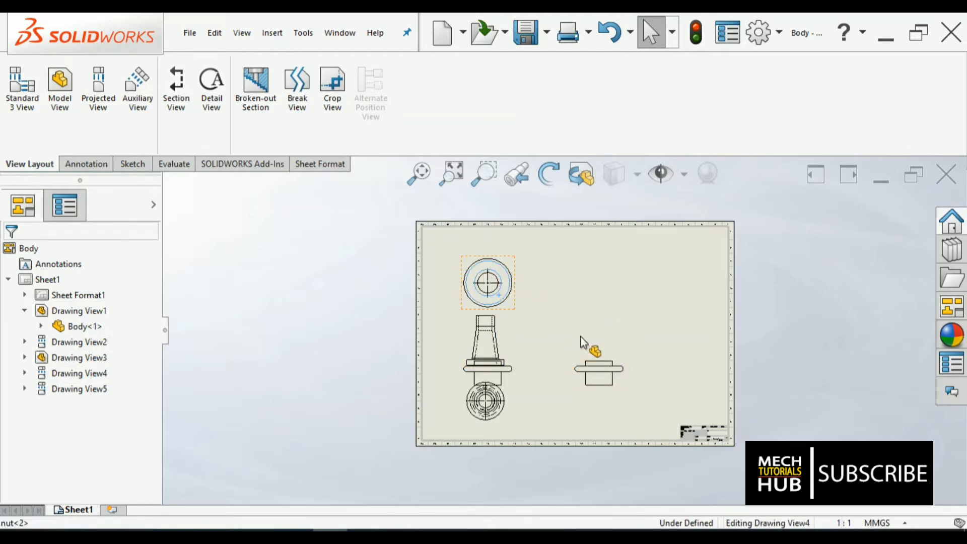
left_click(585, 341)
key("Delete")
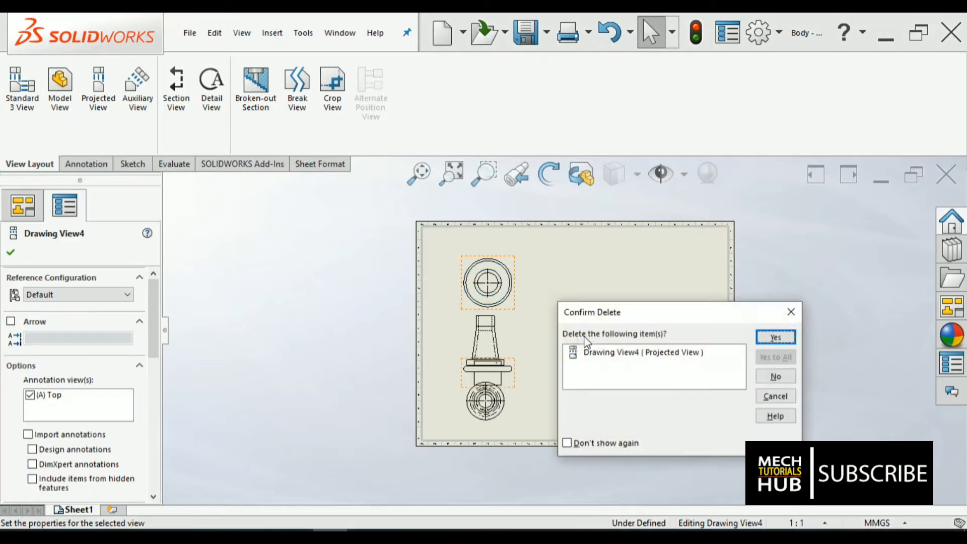
left_click(774, 336)
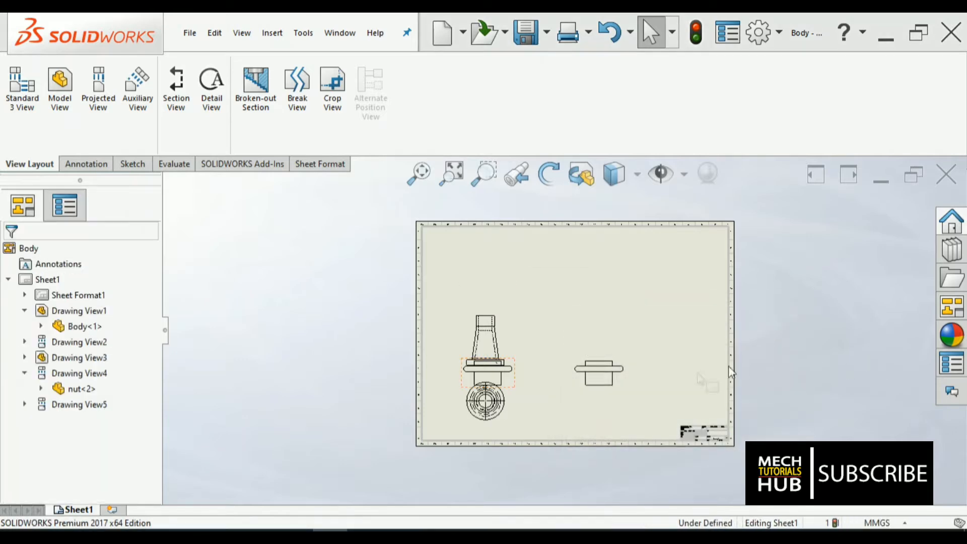
left_click(606, 388)
left_click_drag(604, 377, 479, 262)
left_click(663, 363)
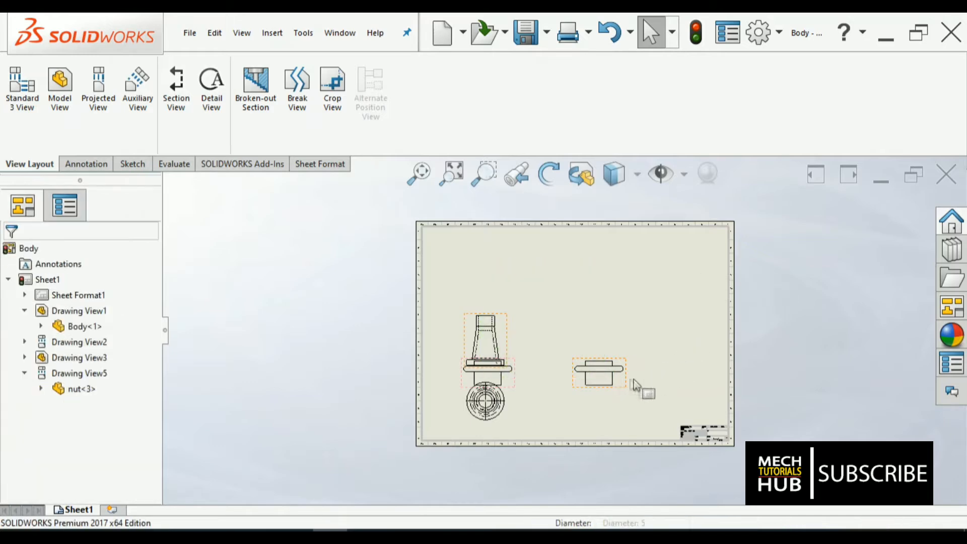
left_click(623, 386)
right_click(622, 387)
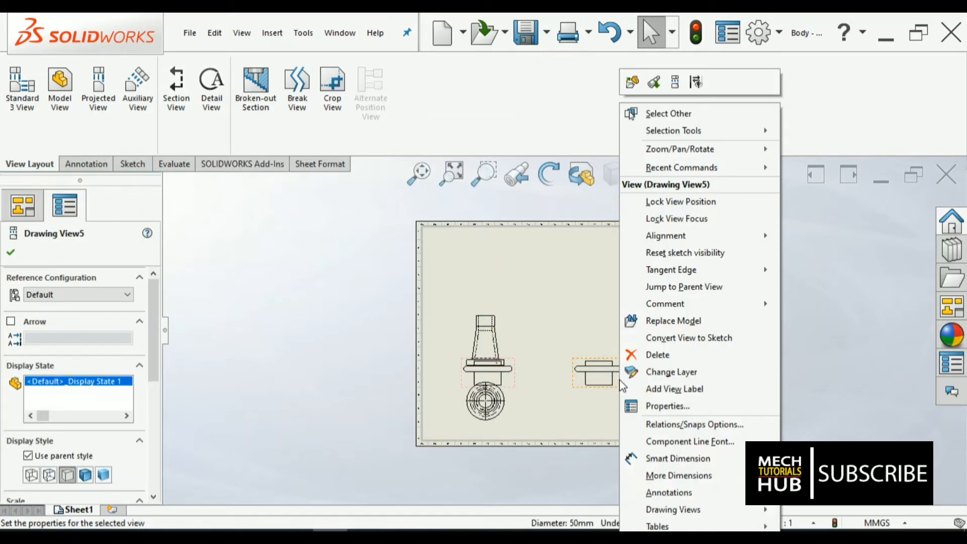
left_click(607, 395)
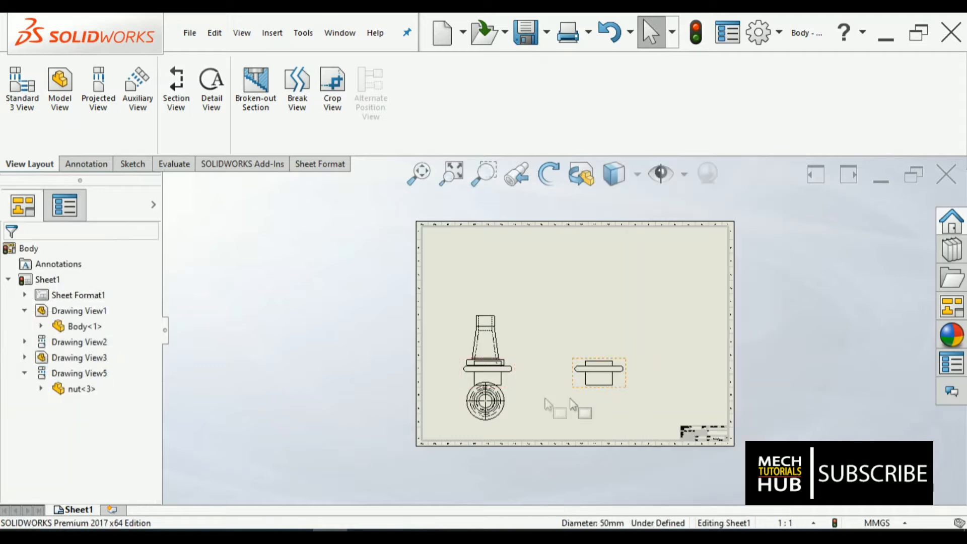
Set the nut's remaining side view to Hidden Lines Visible and create a projected view directly below it
left_click(613, 388)
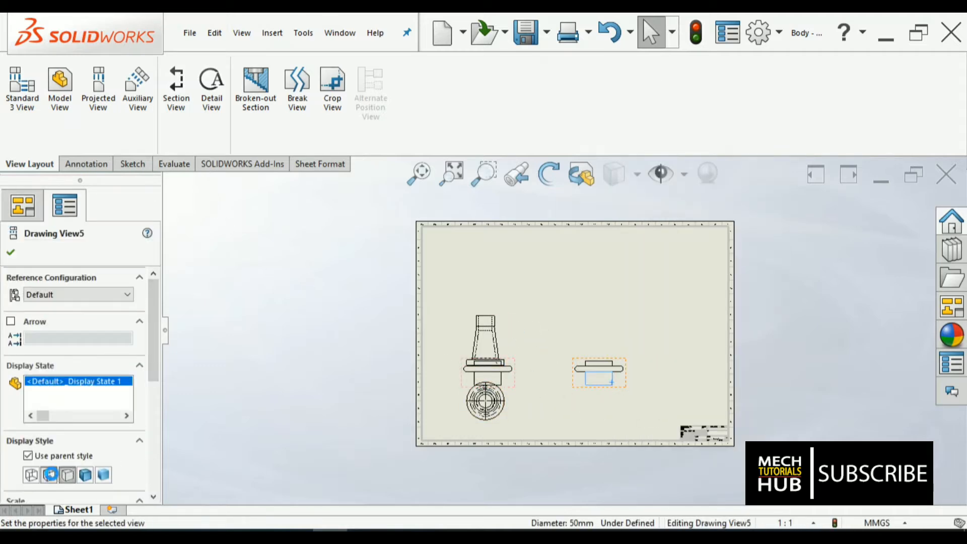
left_click(52, 476)
left_click(98, 89)
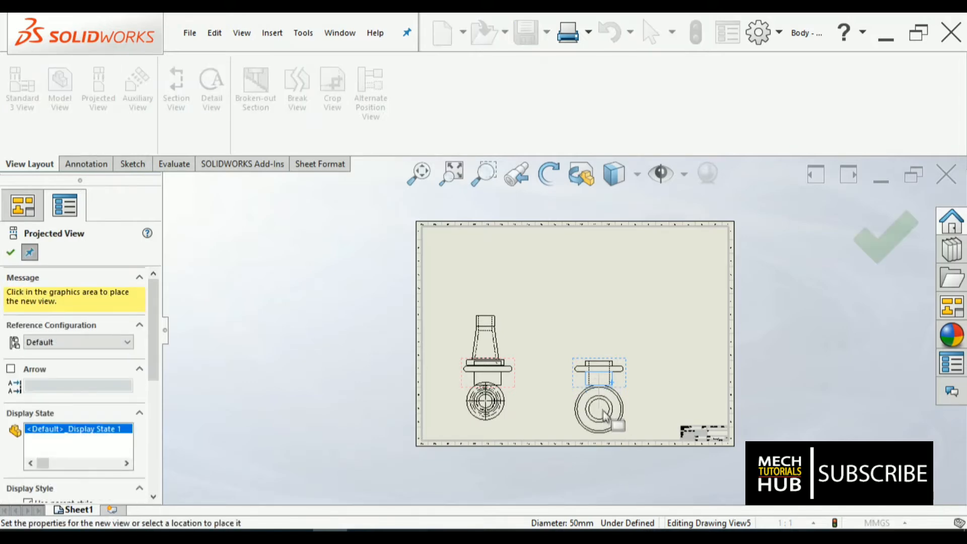
left_click(605, 418)
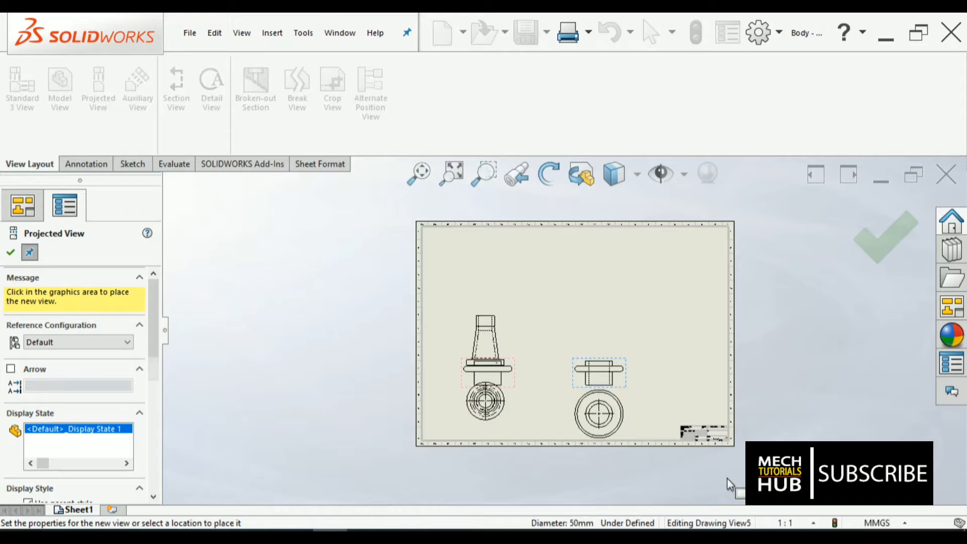
key("Escape")
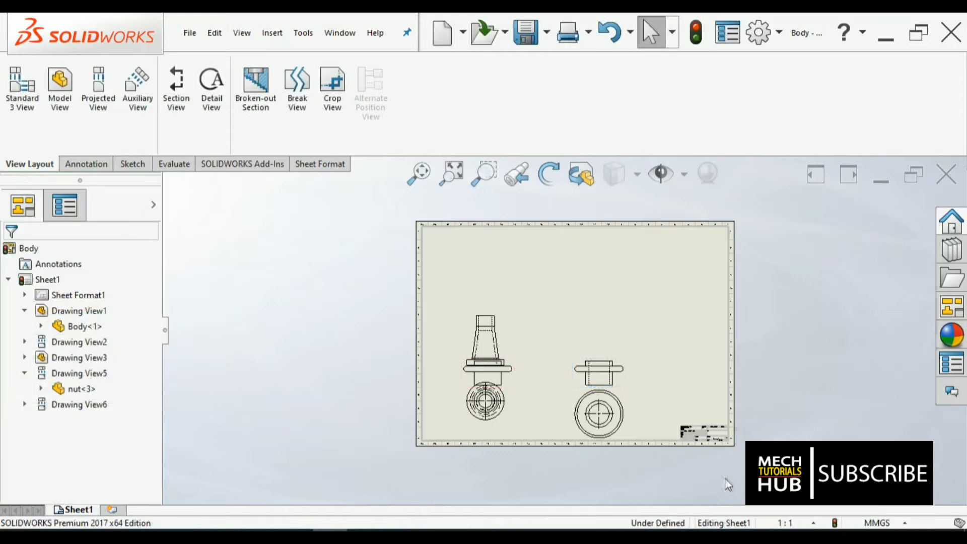
Insert a front model view of the Cup part from the Desktop in the upper-right corner of the sheet
left_click(59, 86)
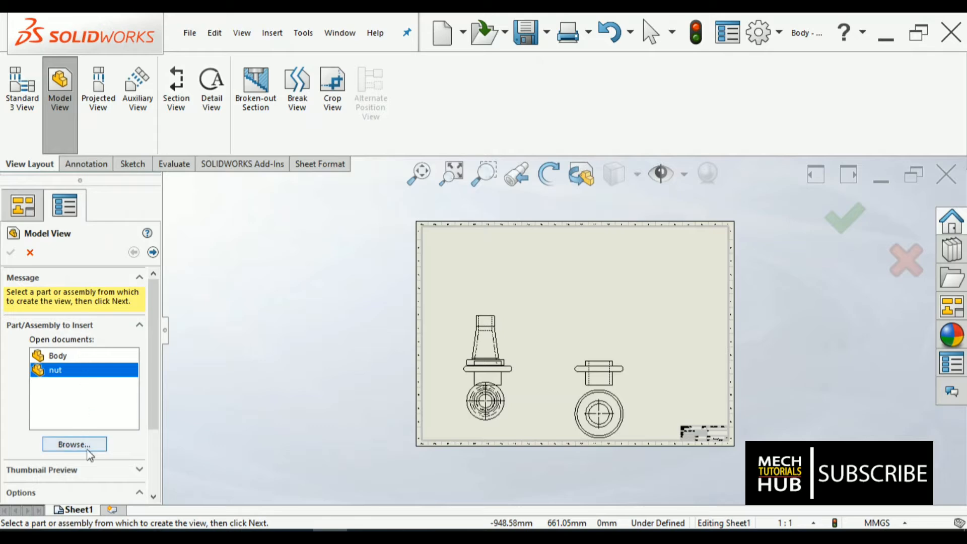
left_click(74, 444)
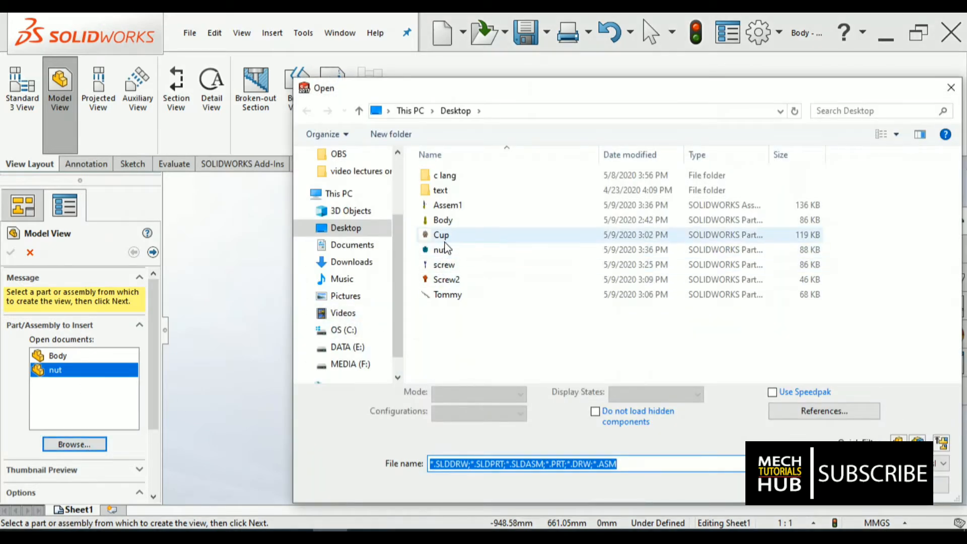
left_click(442, 236)
left_click(855, 477)
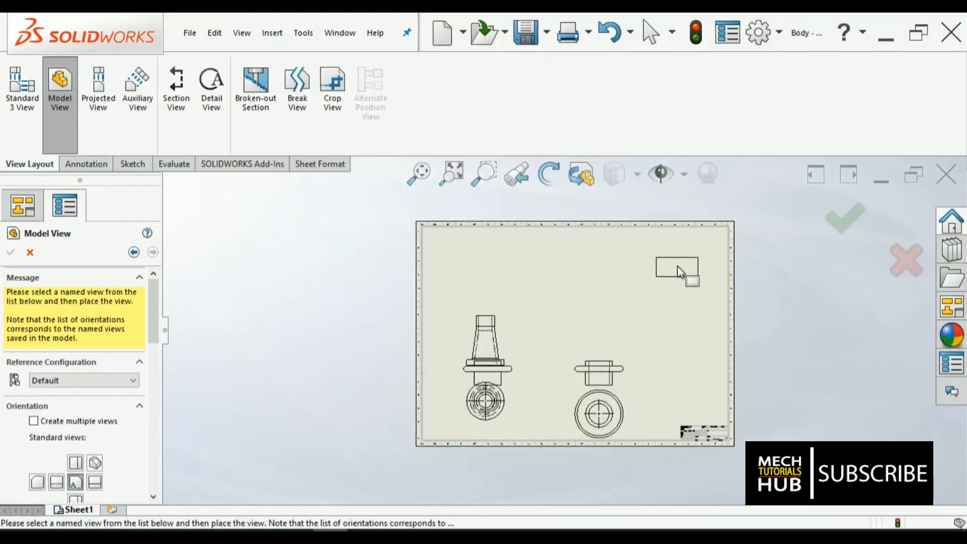
left_click(676, 262)
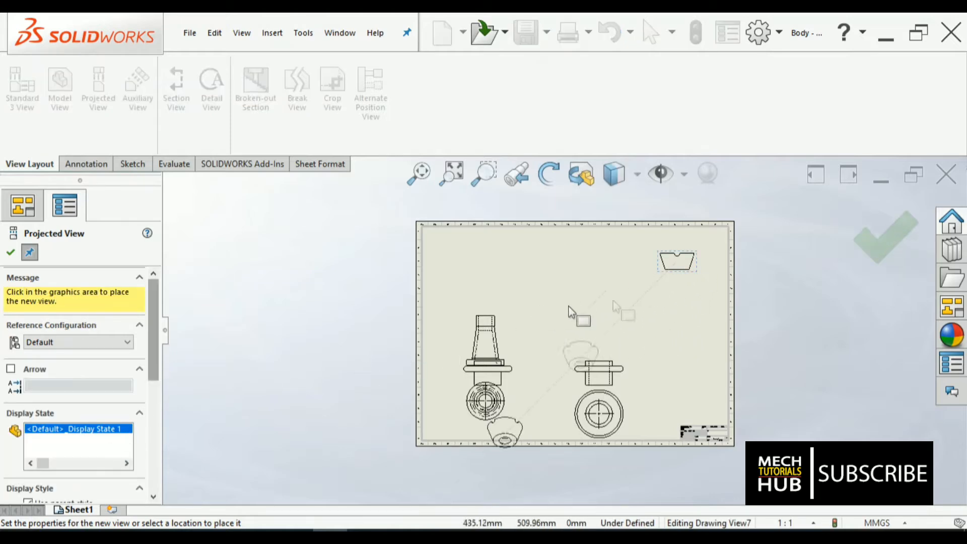
key("Escape")
Set the Cup front view to Hidden Lines Visible and create a projected view directly below it
left_click(690, 261)
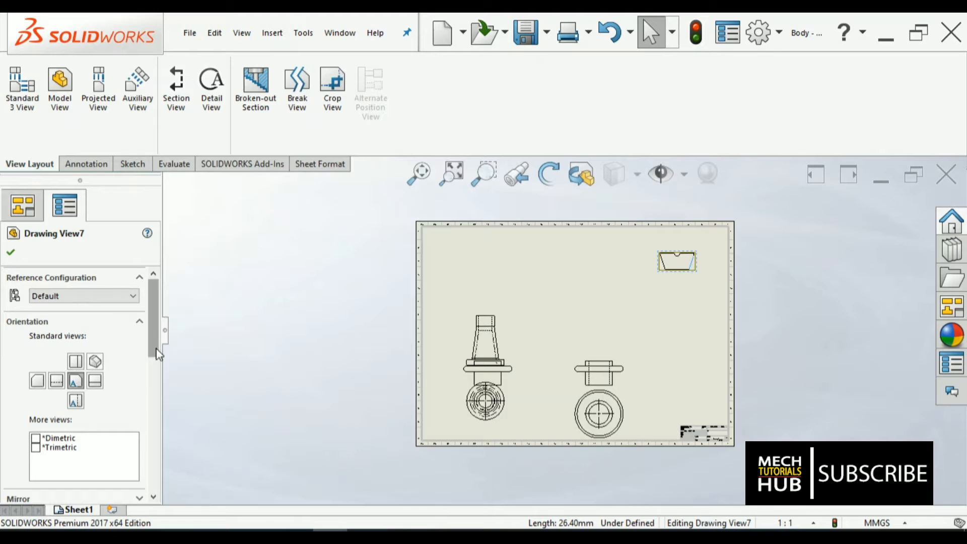
scroll(158, 354, "down", 6)
left_click(56, 459)
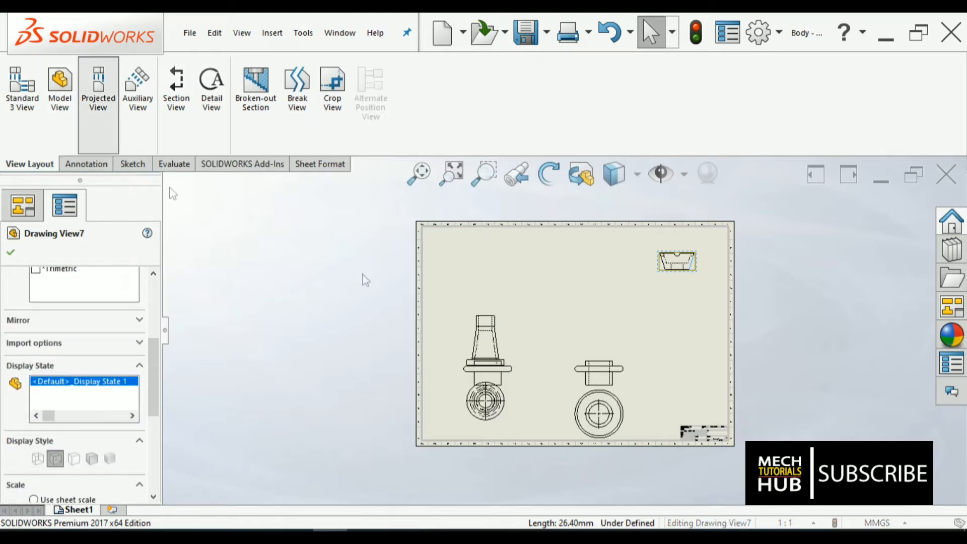
left_click(98, 103)
left_click(689, 306)
key("Escape")
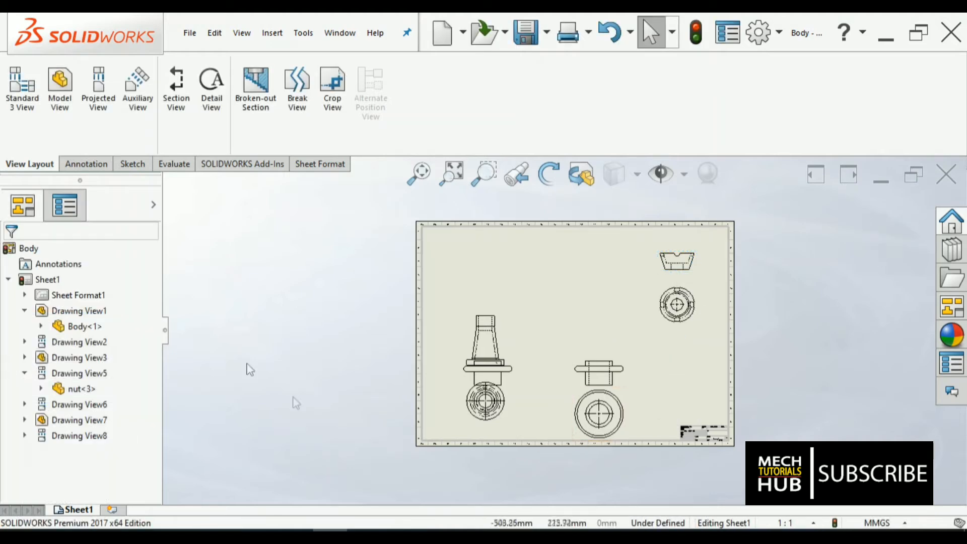
Insert a front model view of the screw part from the Desktop, above the nut and beside the Cup view
left_click(60, 85)
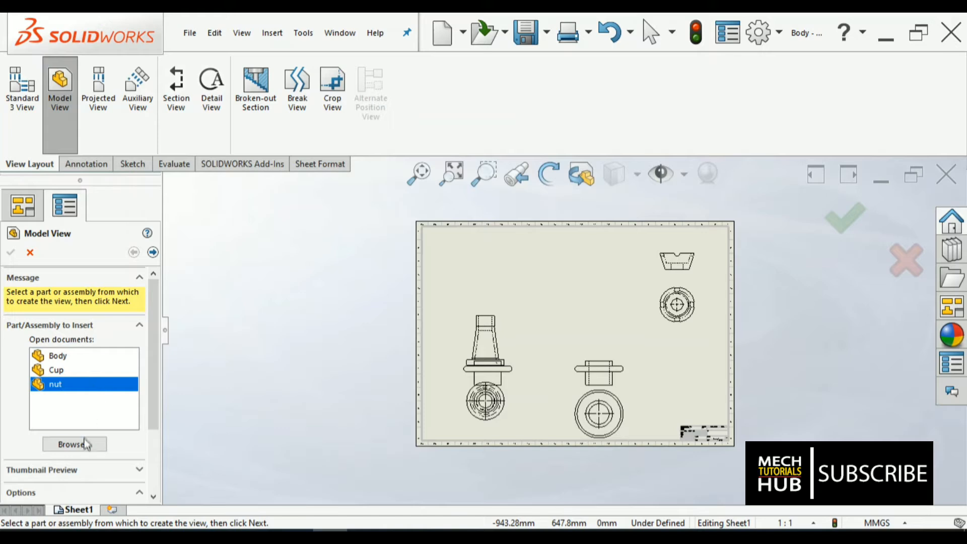
left_click(85, 445)
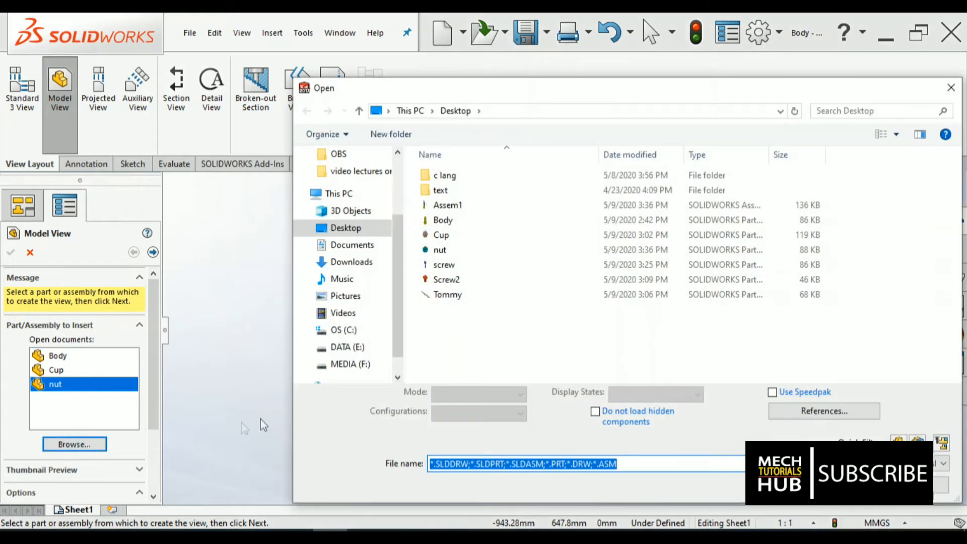
left_click(443, 265)
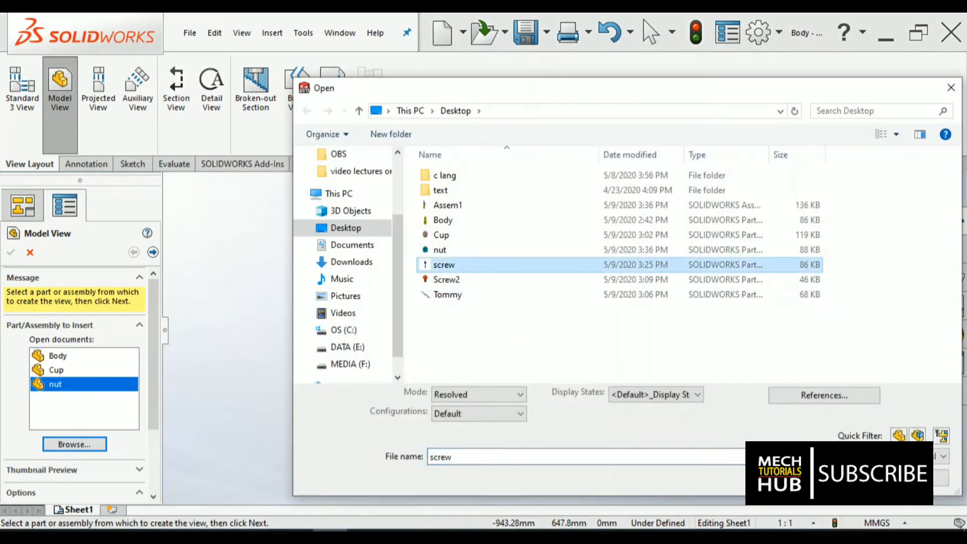
left_click(854, 477)
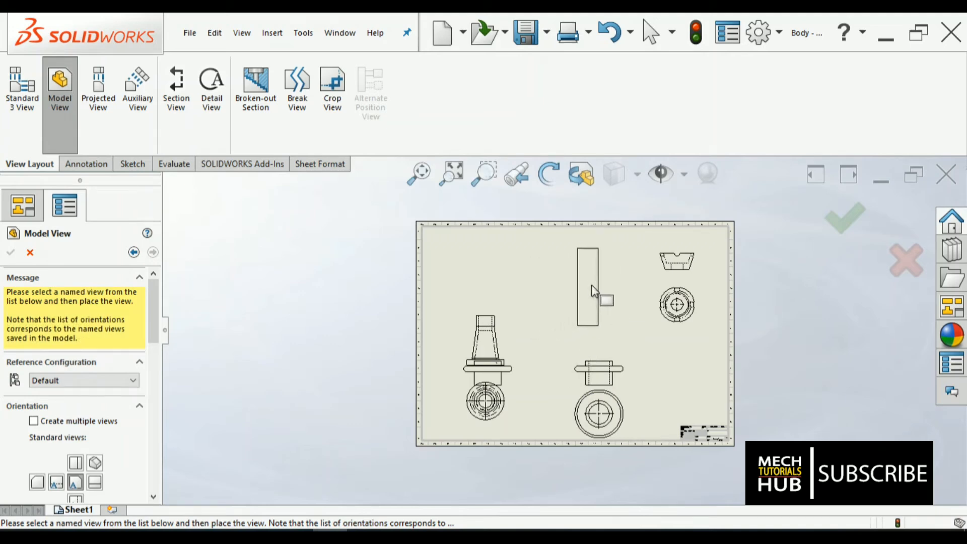
left_click(614, 282)
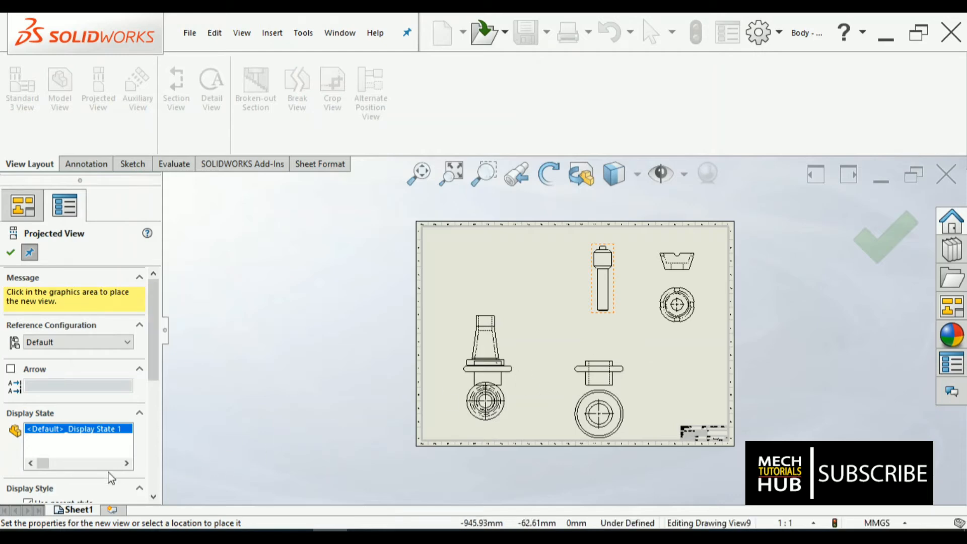
Set the display style of the screw front view to Hidden Lines Visible
scroll(101, 390, "down", 3)
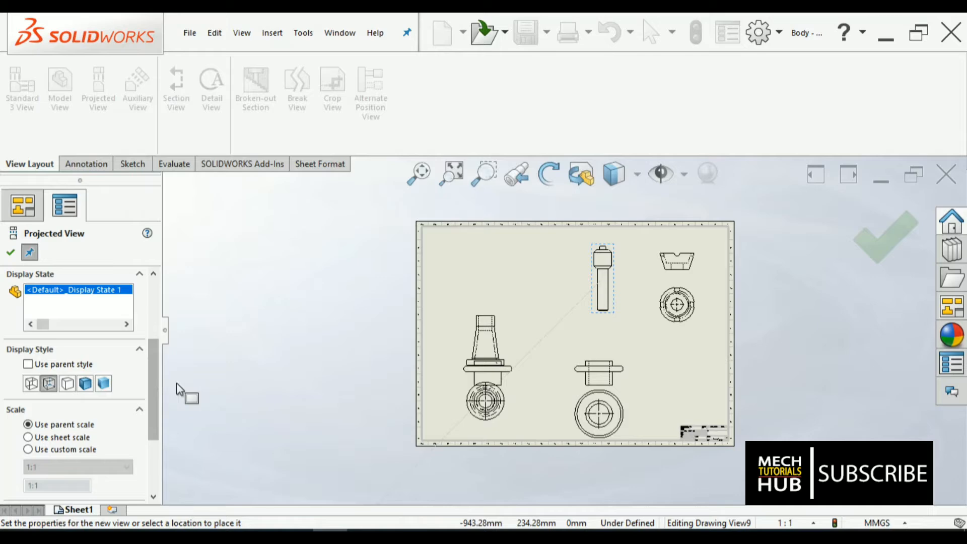
key("Escape")
left_click(600, 310)
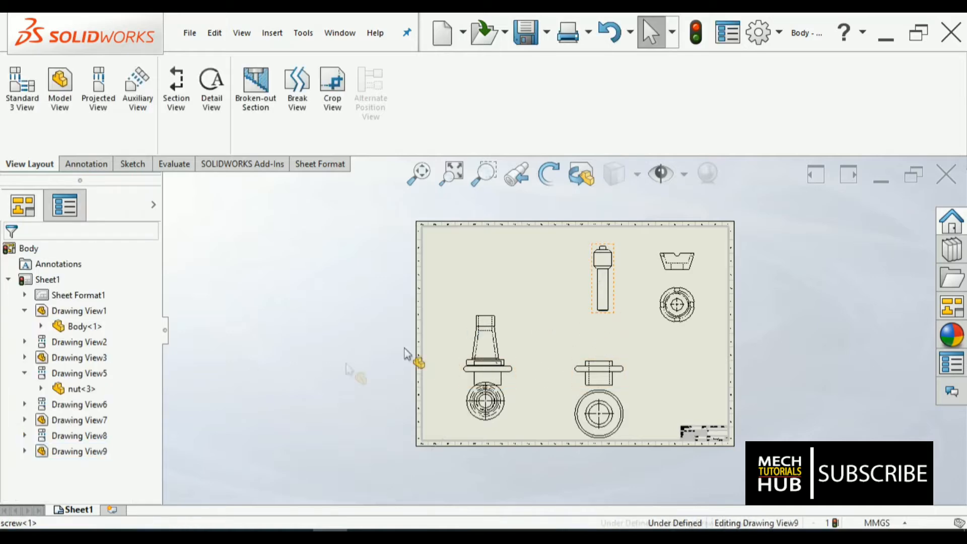
left_click_drag(153, 324, 157, 427)
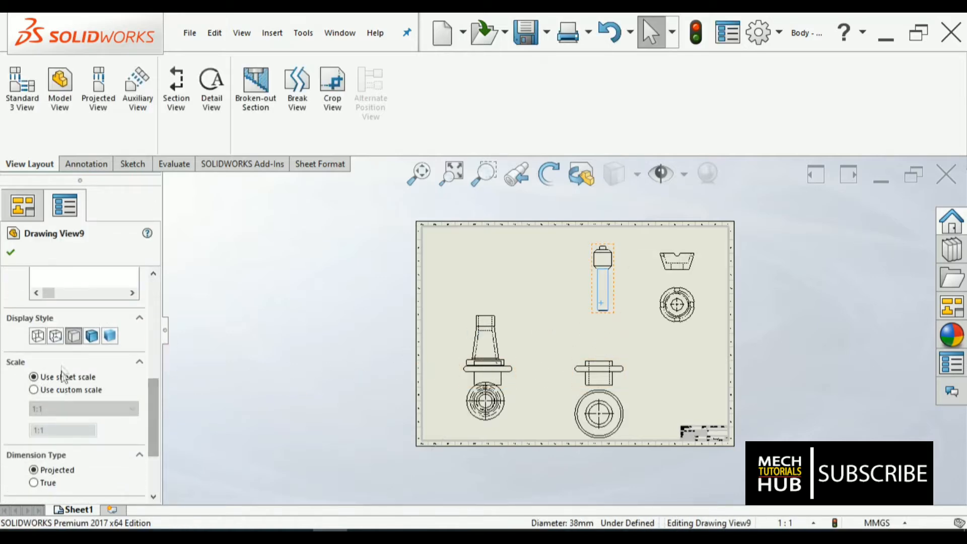
left_click(56, 335)
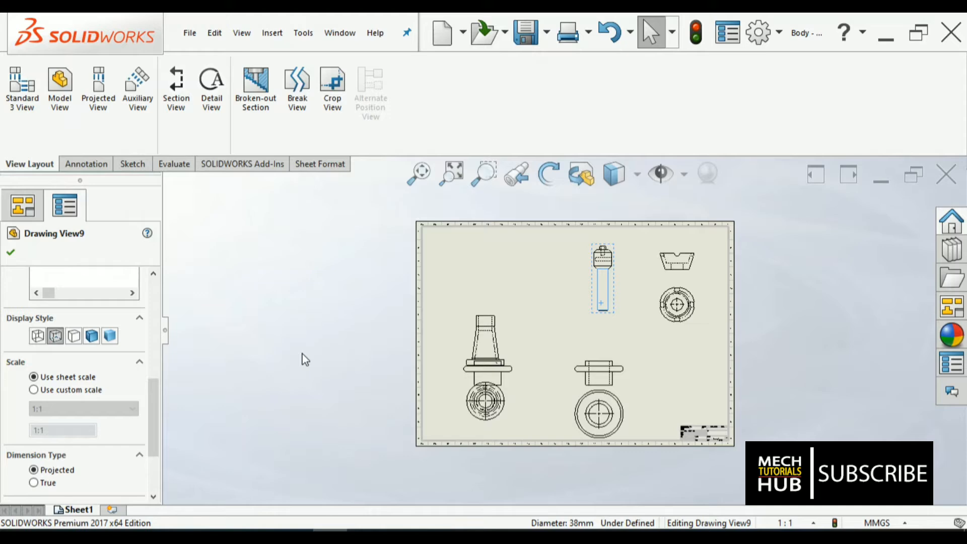
key("Escape")
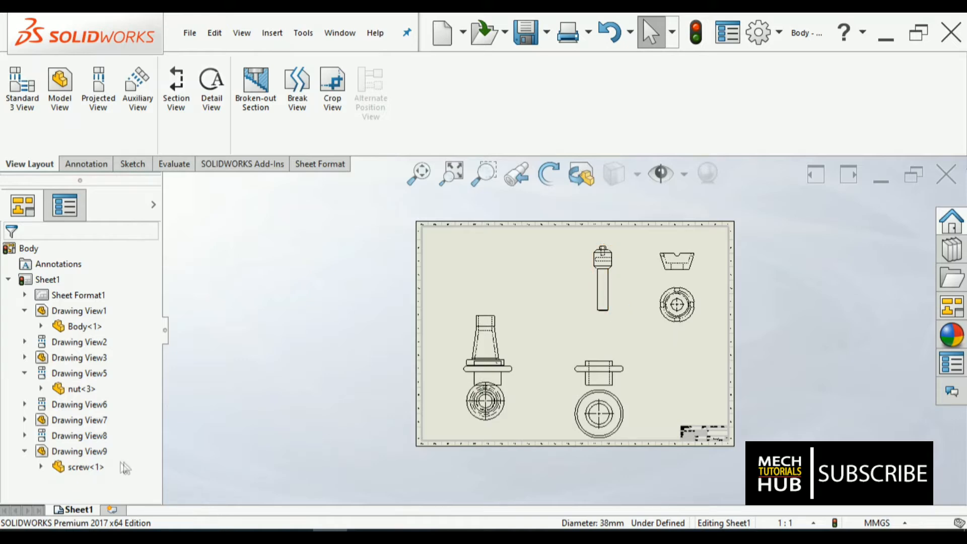
Insert a front model view of the Tommy part from the Desktop along the sheet's upper edge, above the Body view
left_click(58, 91)
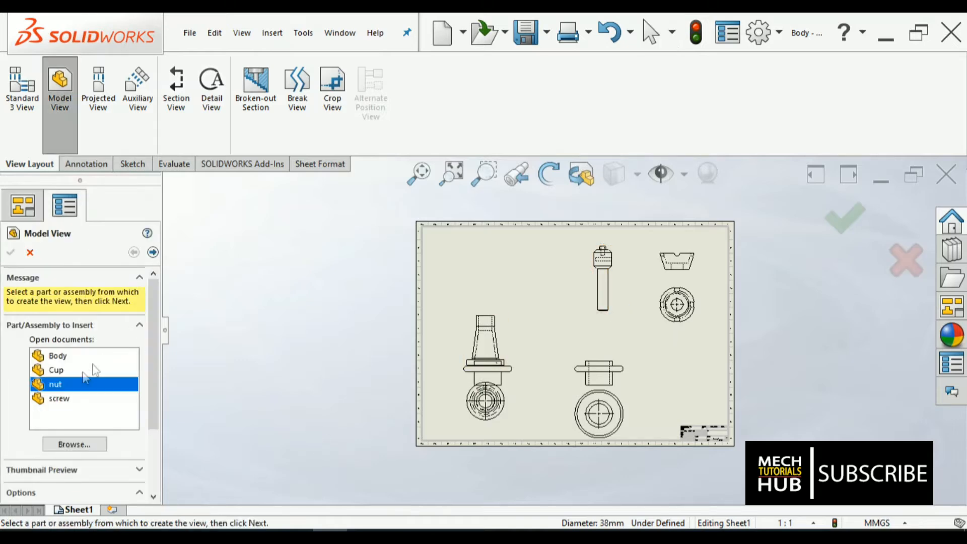
left_click(74, 444)
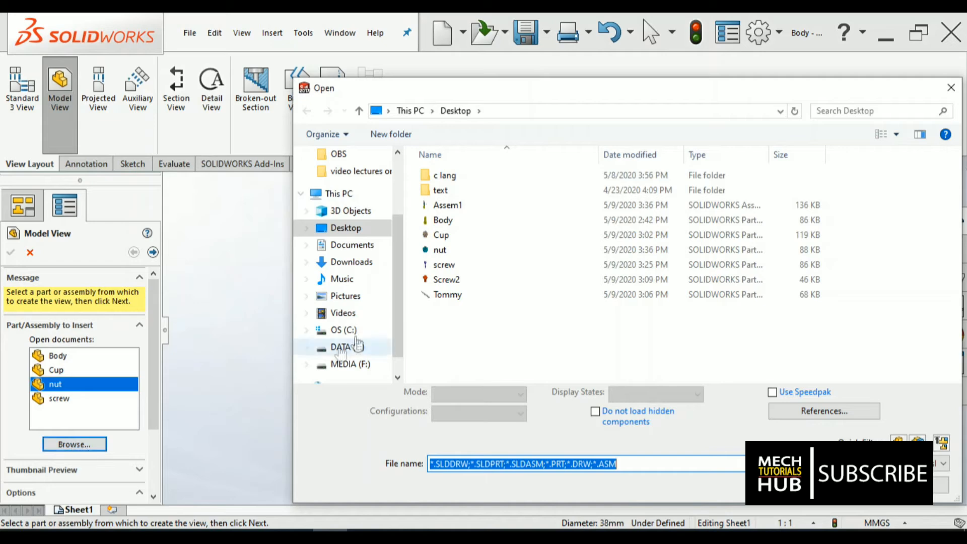
left_click(442, 296)
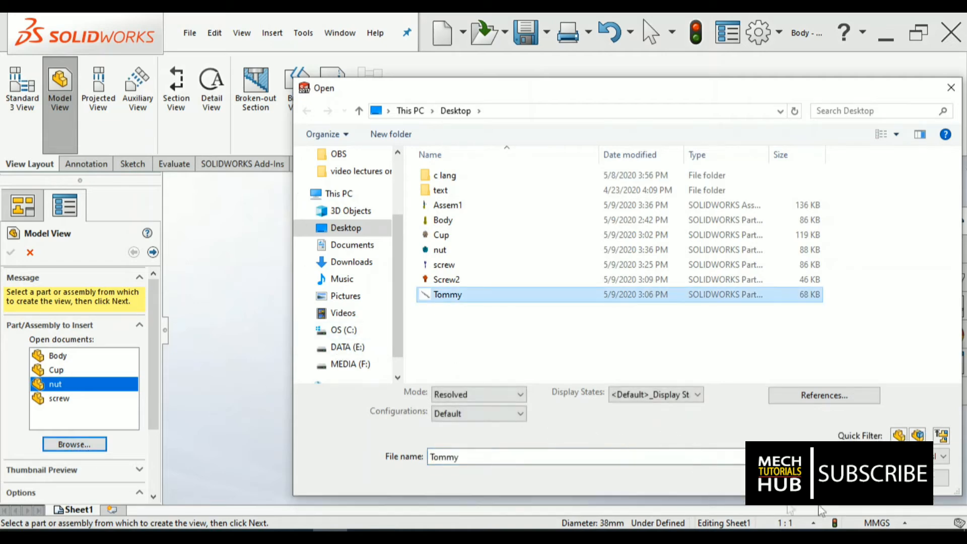
left_click(860, 477)
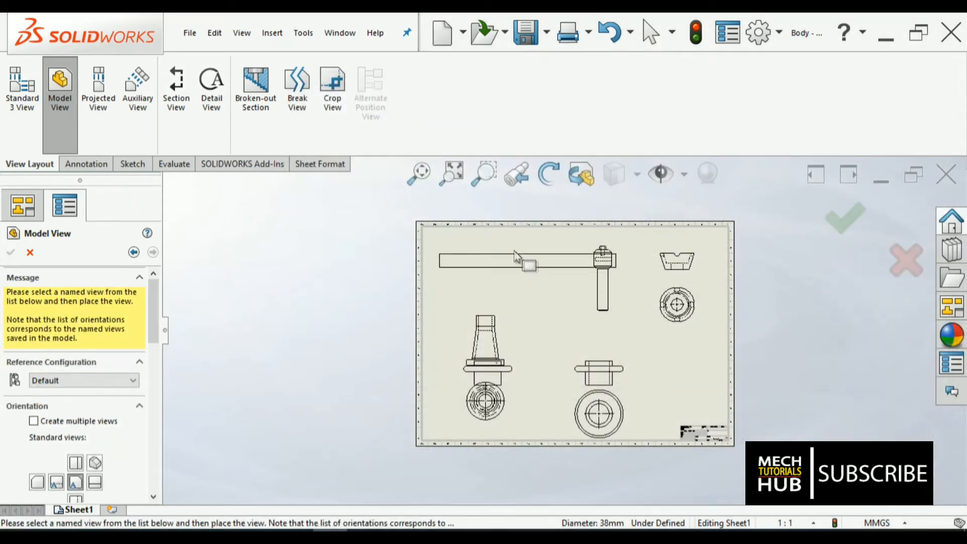
left_click(521, 247)
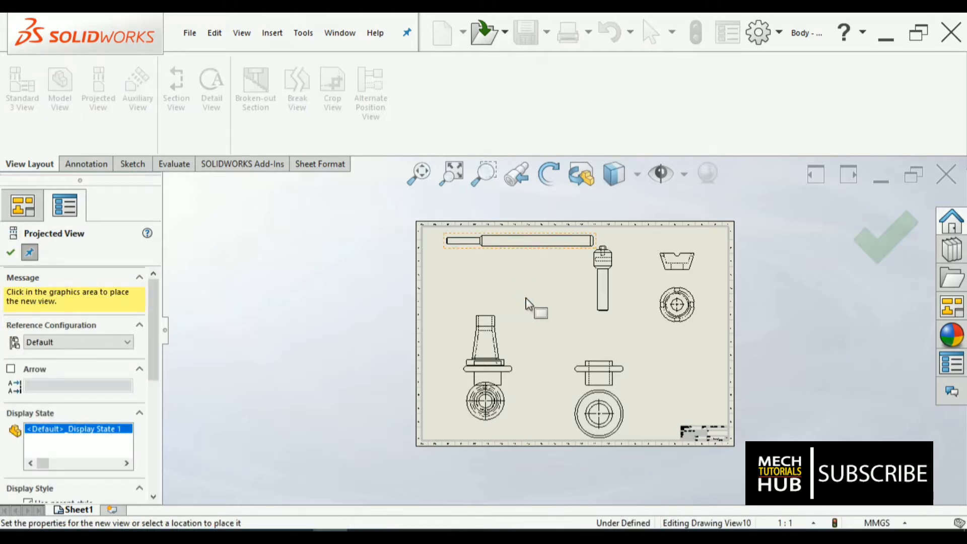
key("Escape")
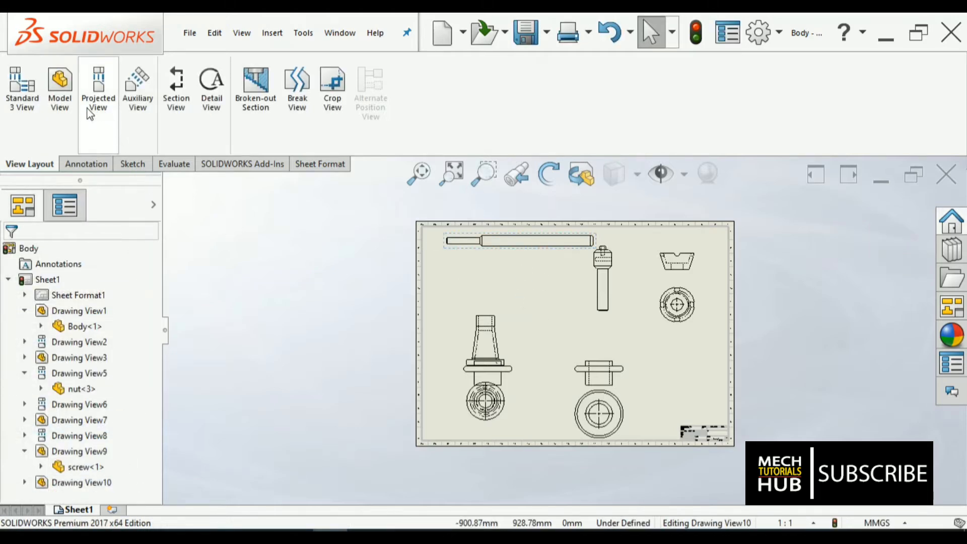
Insert a front model view of the Screw2 part from the Desktop below the Tommy view, beside the screw
left_click(62, 106)
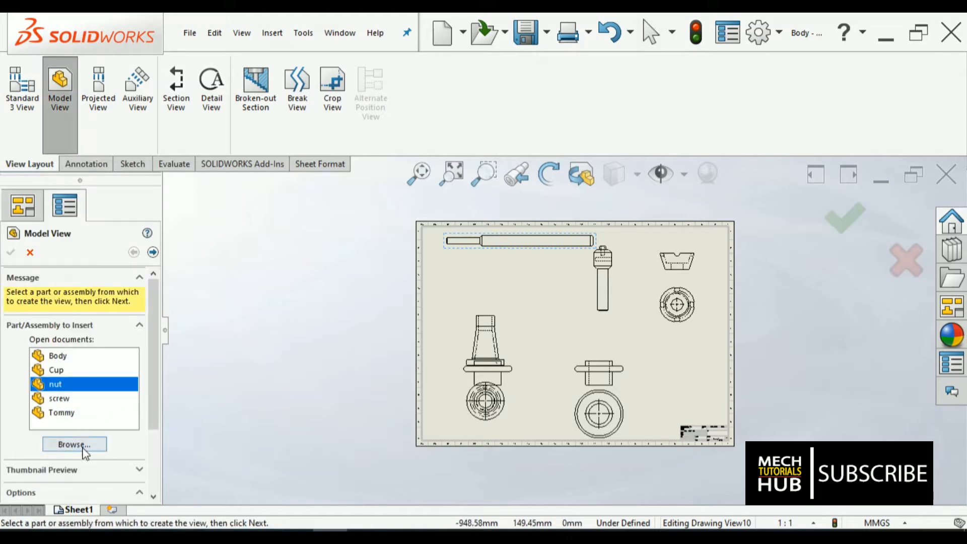
left_click(73, 444)
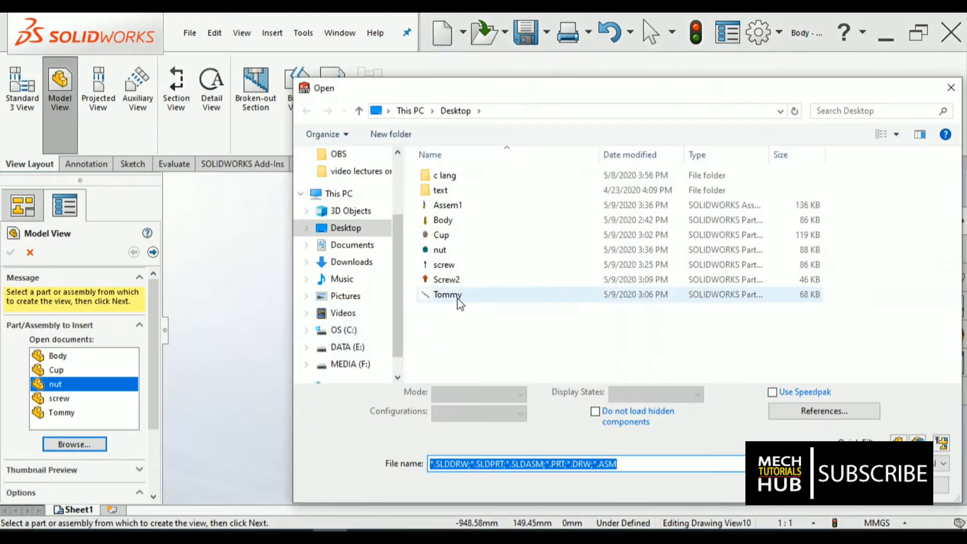
left_click(450, 280)
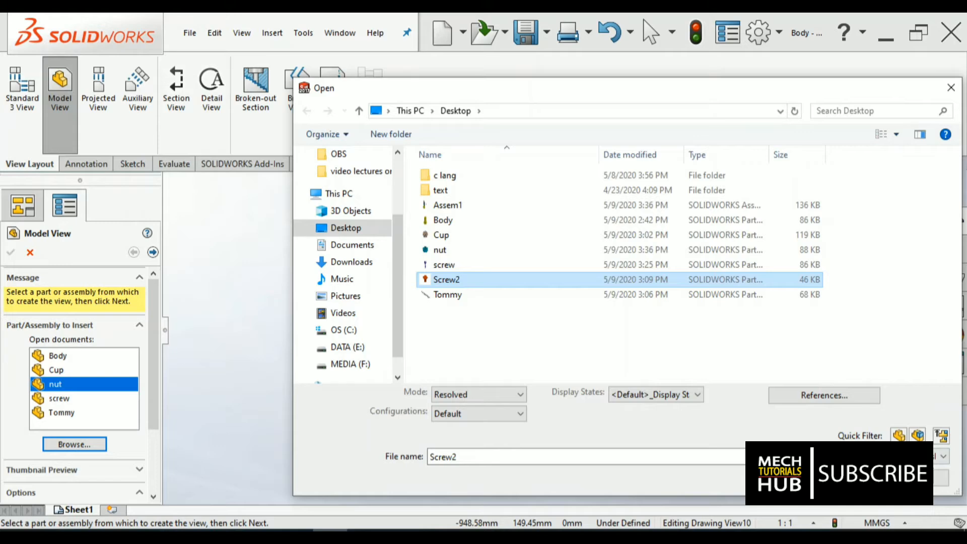
key("Return")
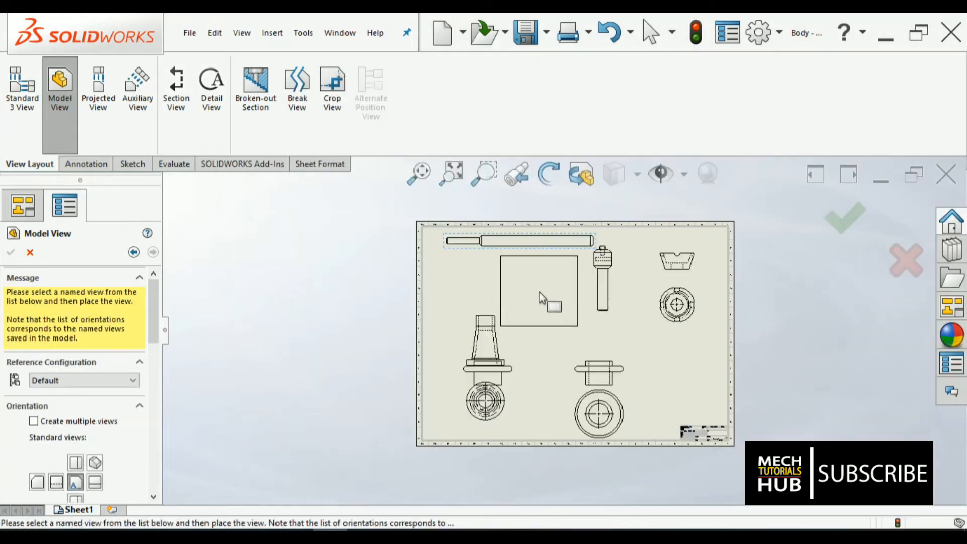
left_click(540, 297)
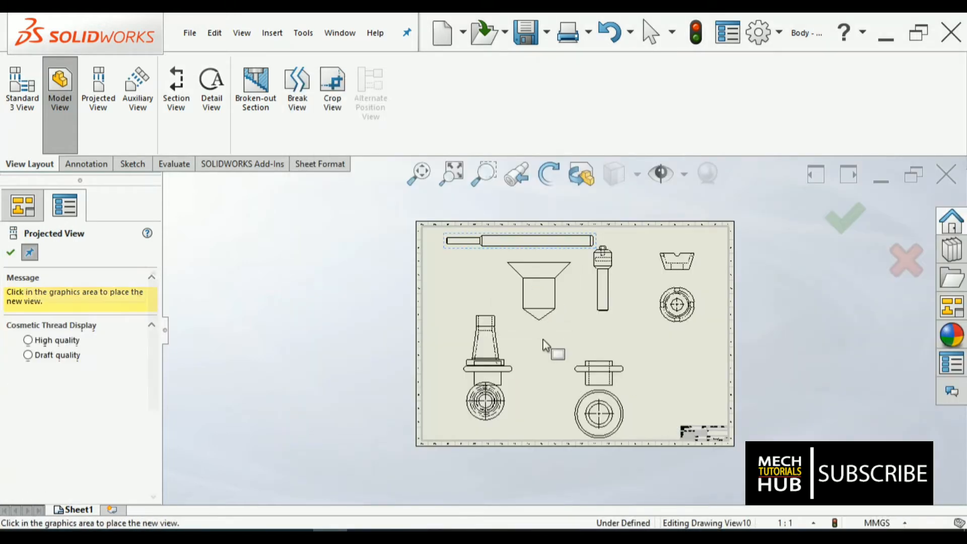
Set the Screw2 front view to use the sheet scale of 1:1 instead of its custom scale
key("Escape")
left_click(543, 299)
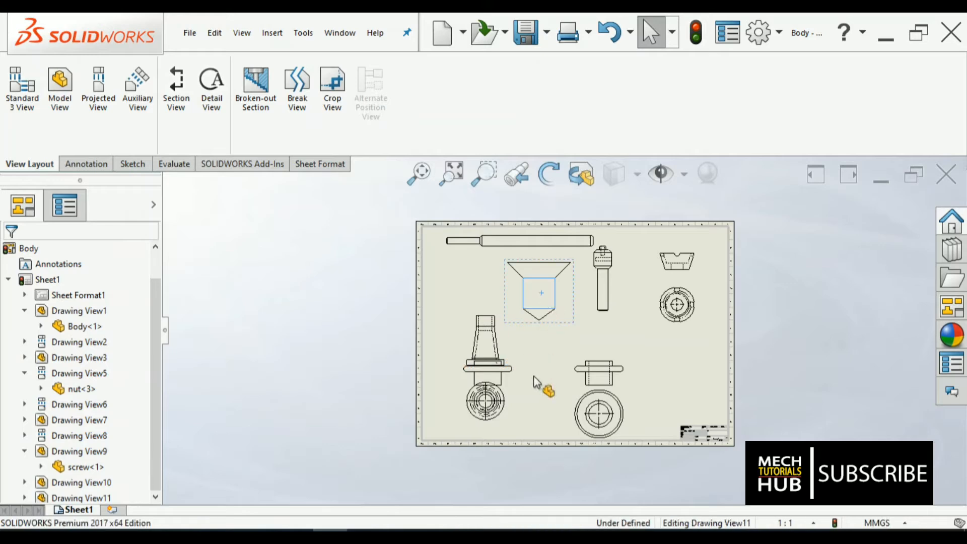
left_click_drag(159, 340, 147, 429)
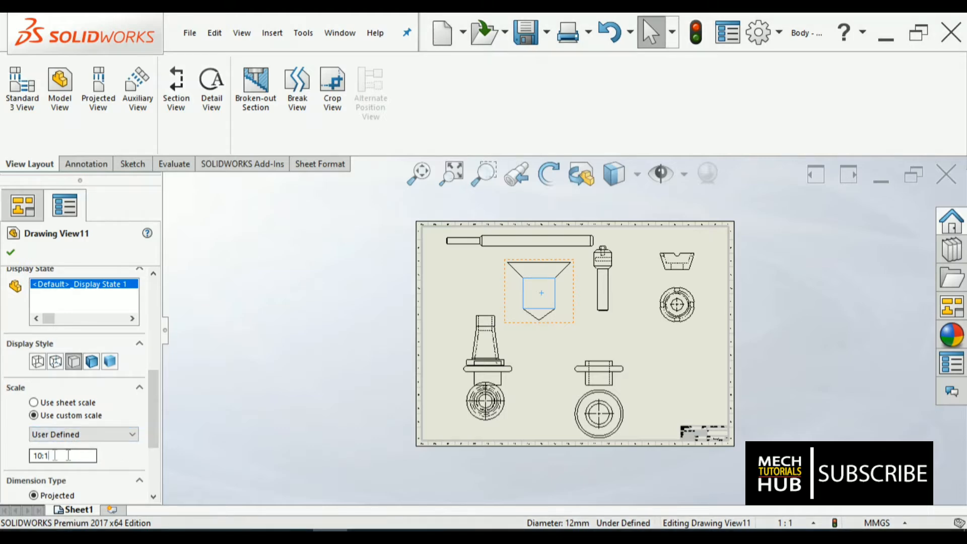
left_click_drag(69, 455, 27, 453)
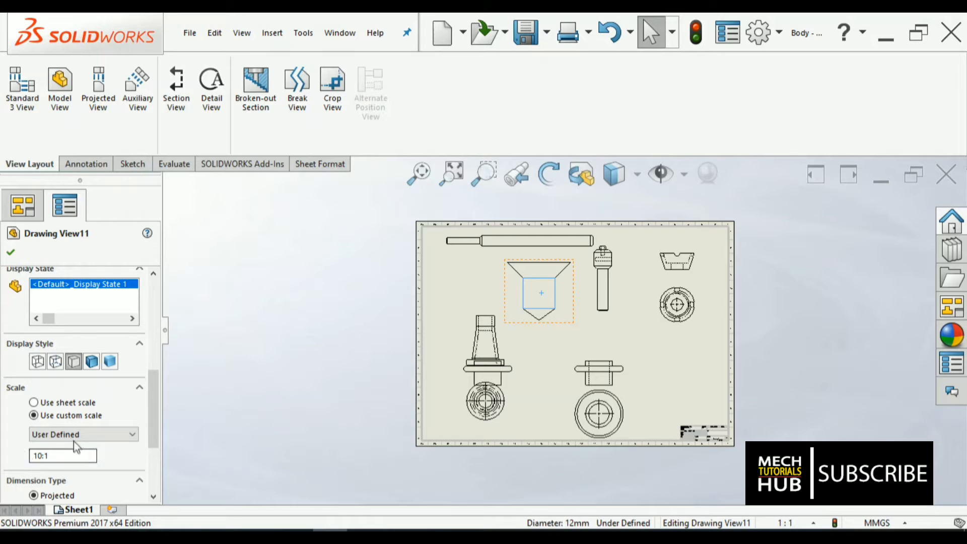
left_click(33, 402)
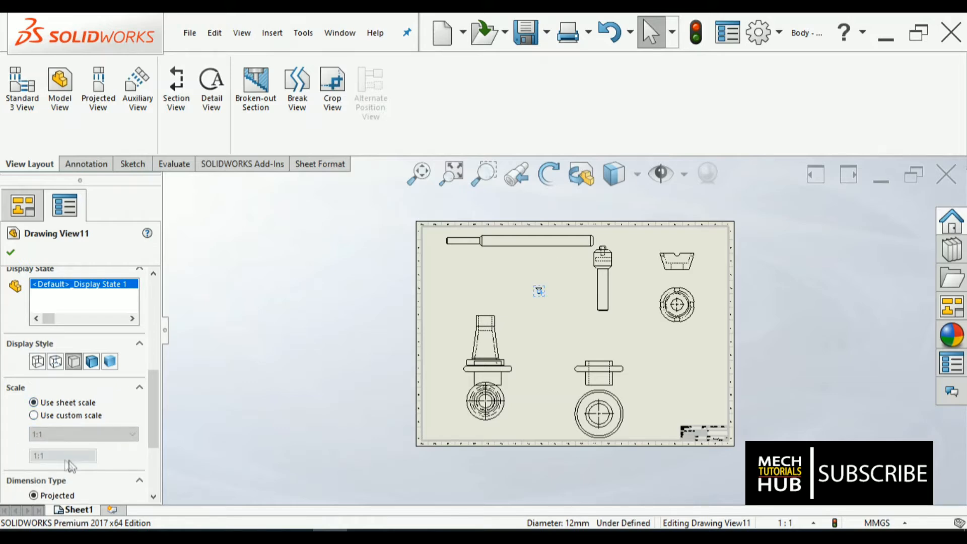
left_click(337, 406)
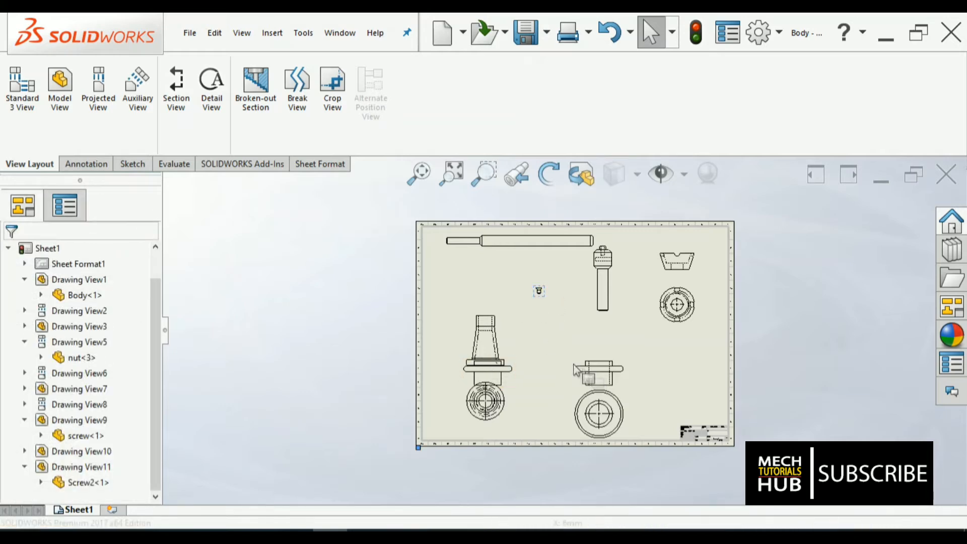
Delete the extra flanged view that overlaps the base of the Body front view
scroll(540, 361, "down", 1)
left_click(504, 380)
key("Delete")
left_click(775, 337)
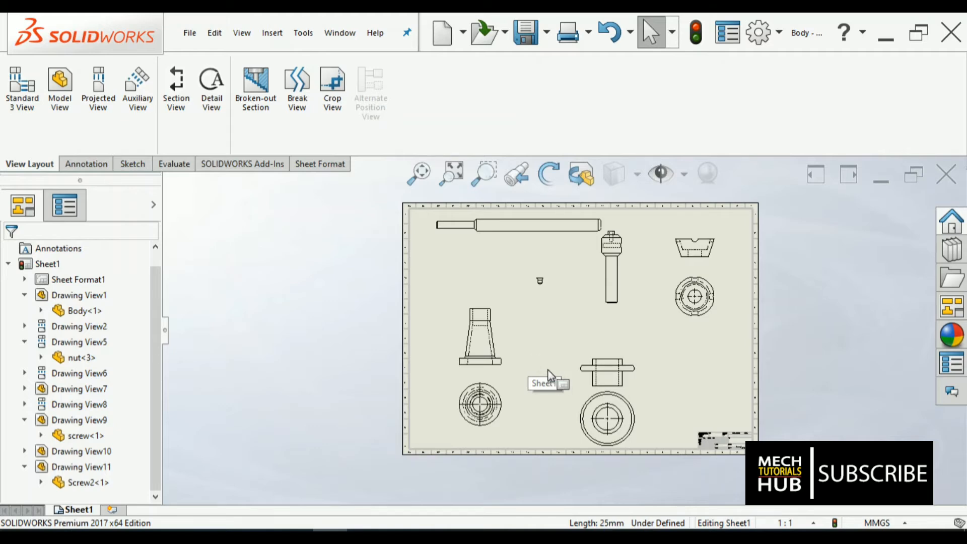
Dimension the thickness and diameter of the base flange in the Body front view with Smart Dimension
scroll(524, 383, "down", 8)
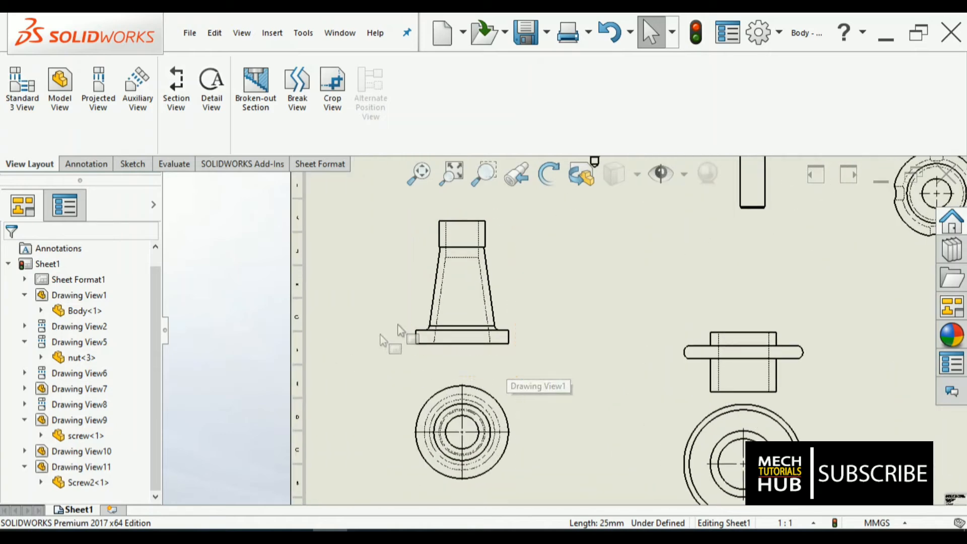
left_click(97, 166)
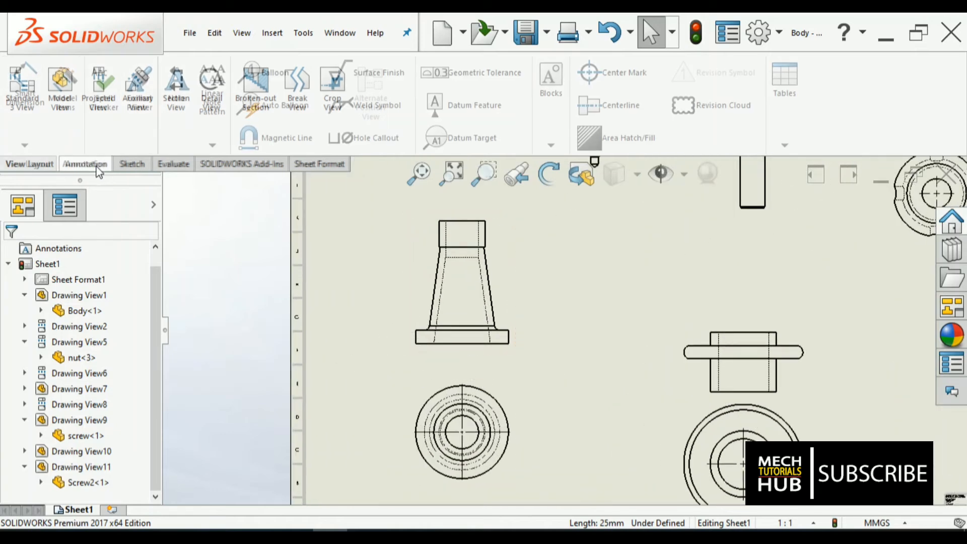
left_click(25, 86)
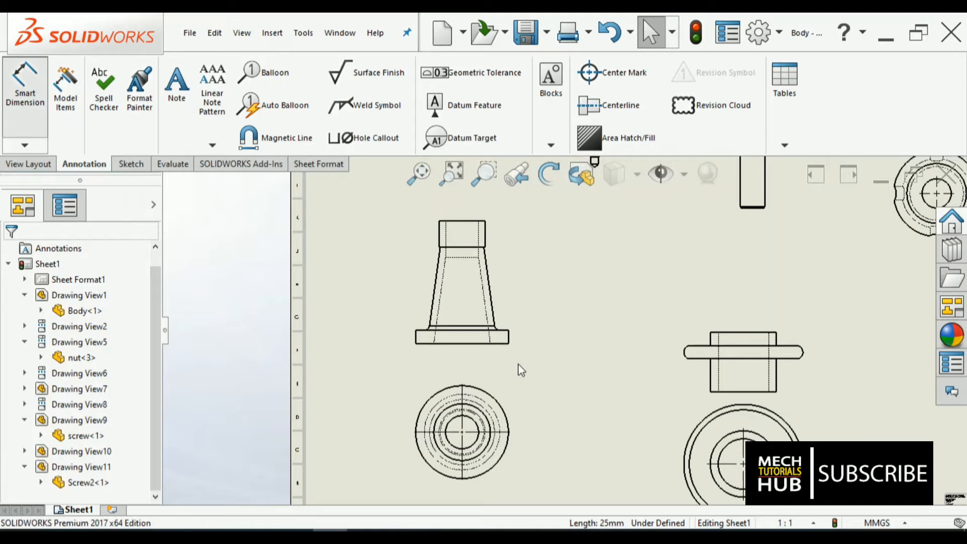
scroll(516, 367, "down", 3)
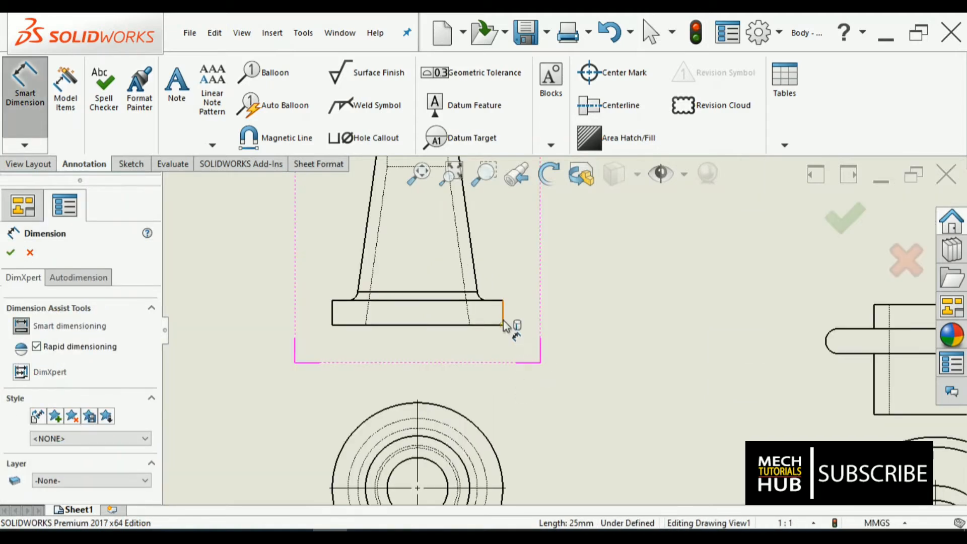
left_click(503, 316)
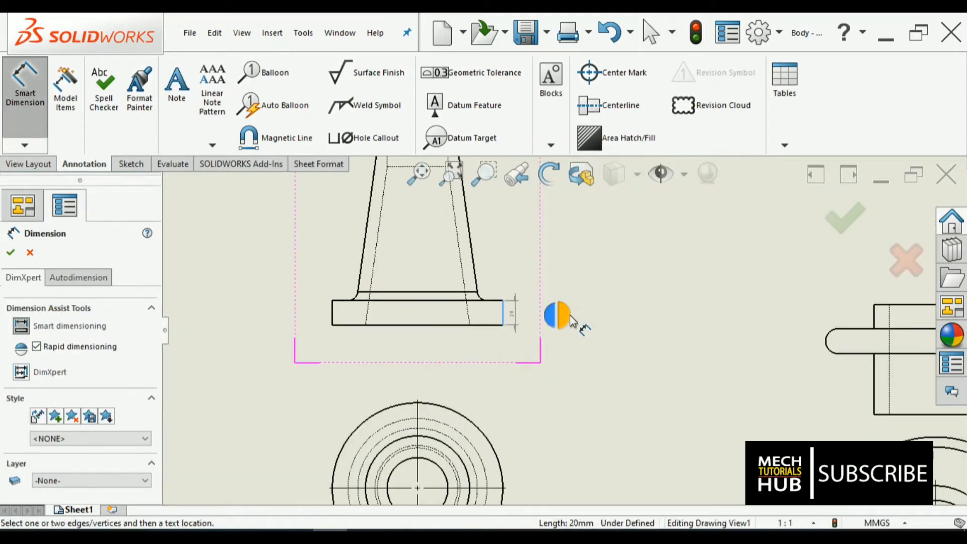
left_click(570, 319)
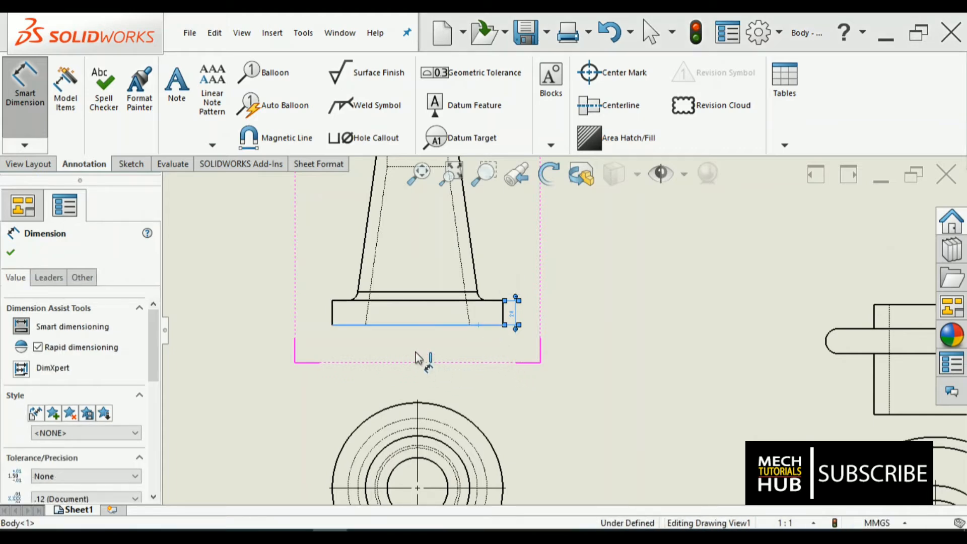
left_click(416, 326)
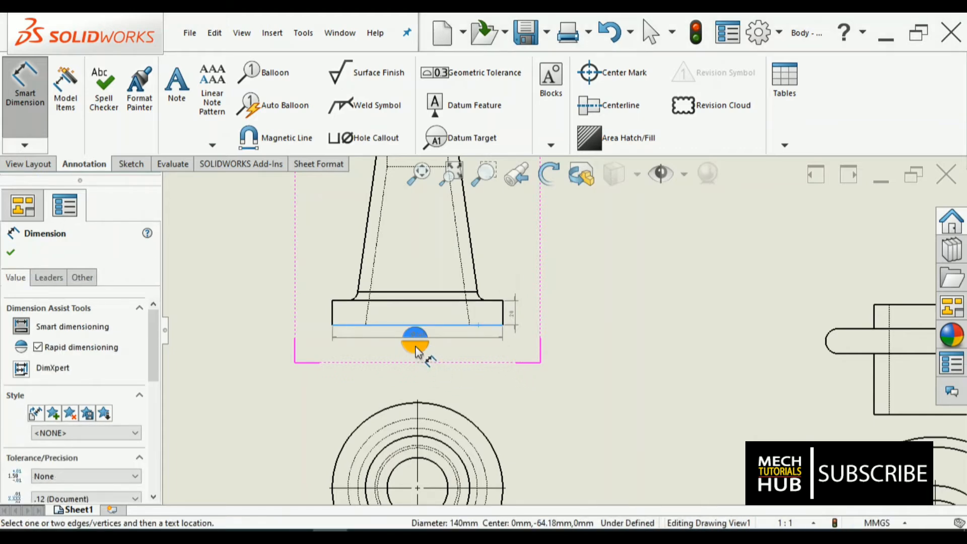
left_click(424, 371)
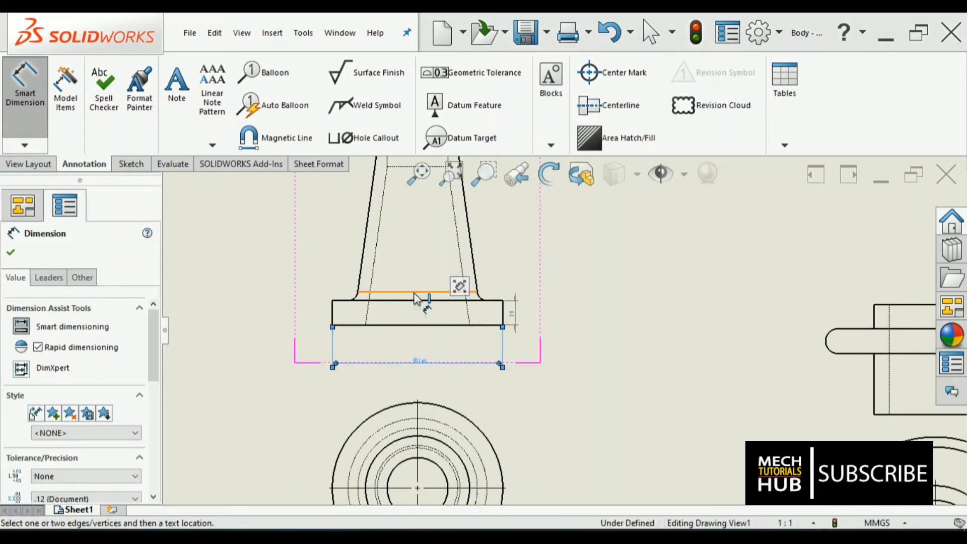
Dimension the diameter and height of the upper cylindrical collar in the Body front view
scroll(418, 306, "up", 3)
scroll(453, 221, "down", 2)
scroll(469, 227, "down", 4)
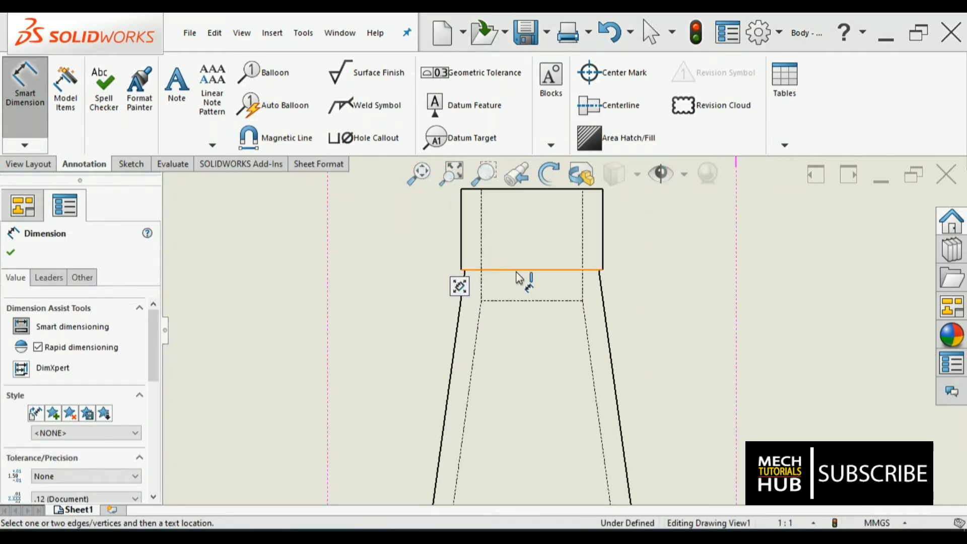
left_click(517, 274)
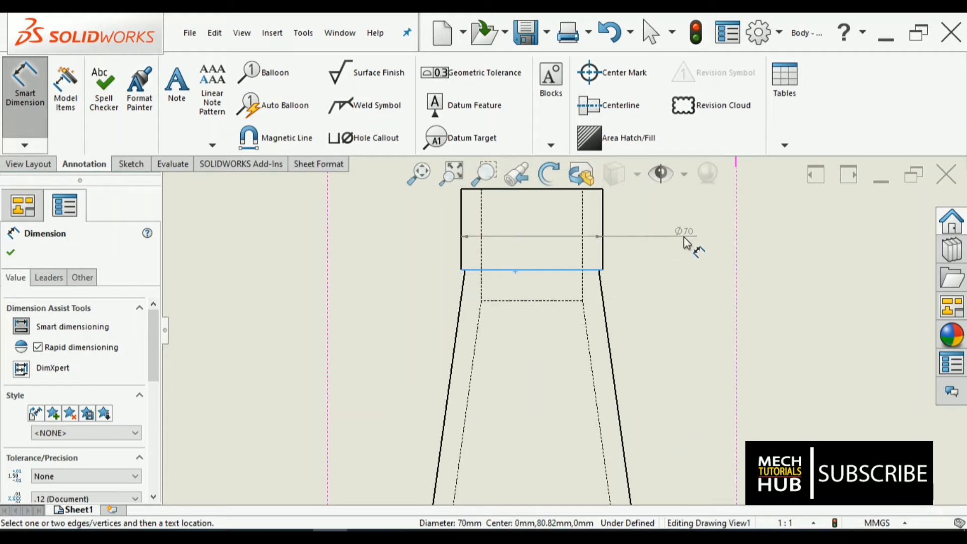
left_click(686, 243)
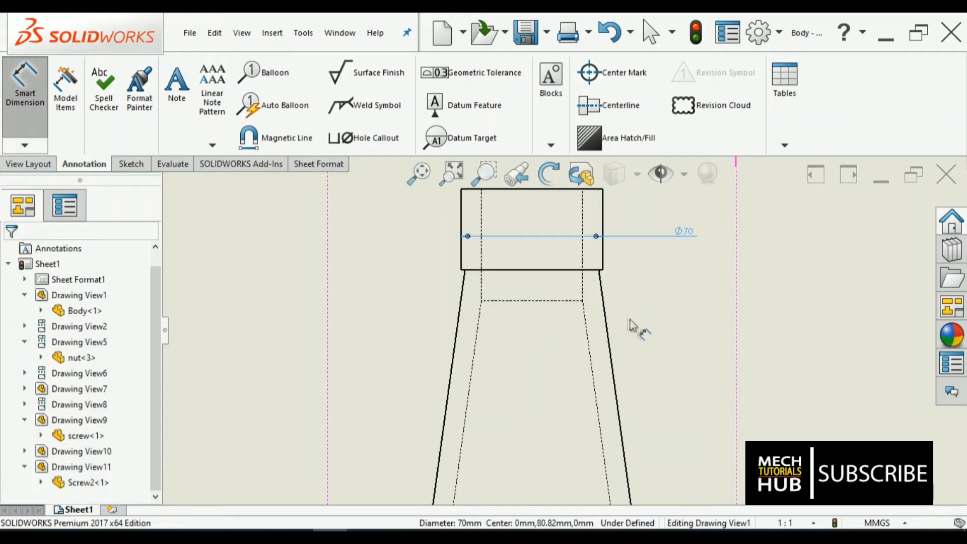
left_click(604, 233)
left_click(645, 228)
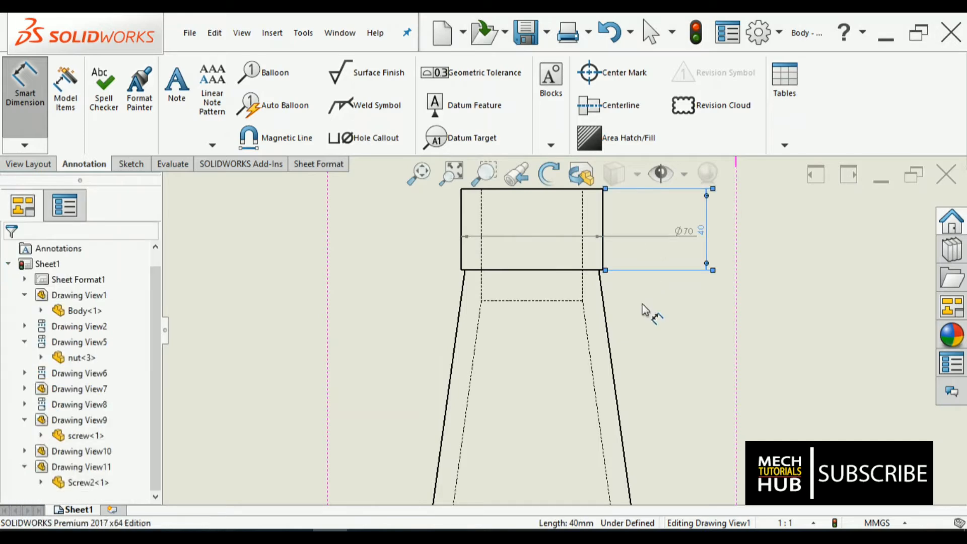
scroll(560, 320, "up", 1)
scroll(559, 305, "down", 1)
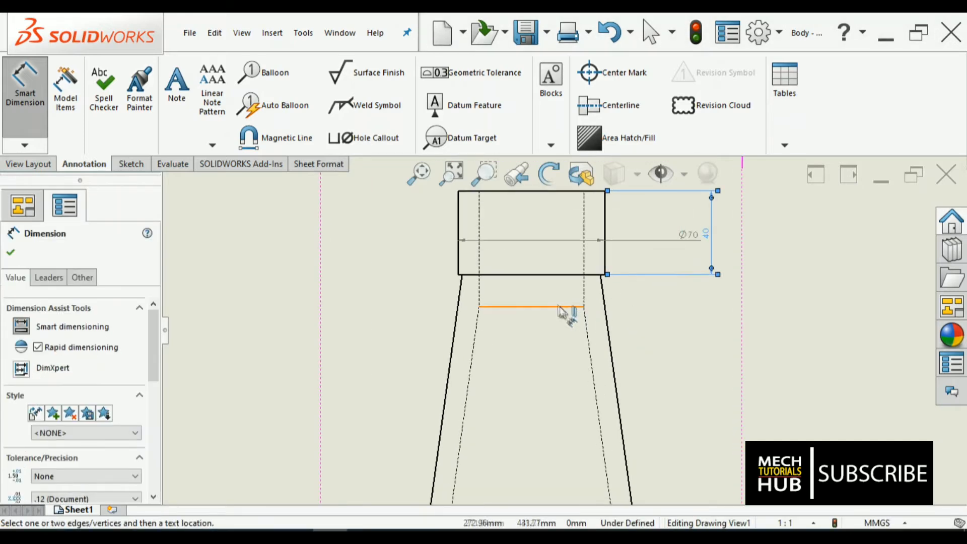
scroll(447, 307, "down", 2)
left_click(470, 283)
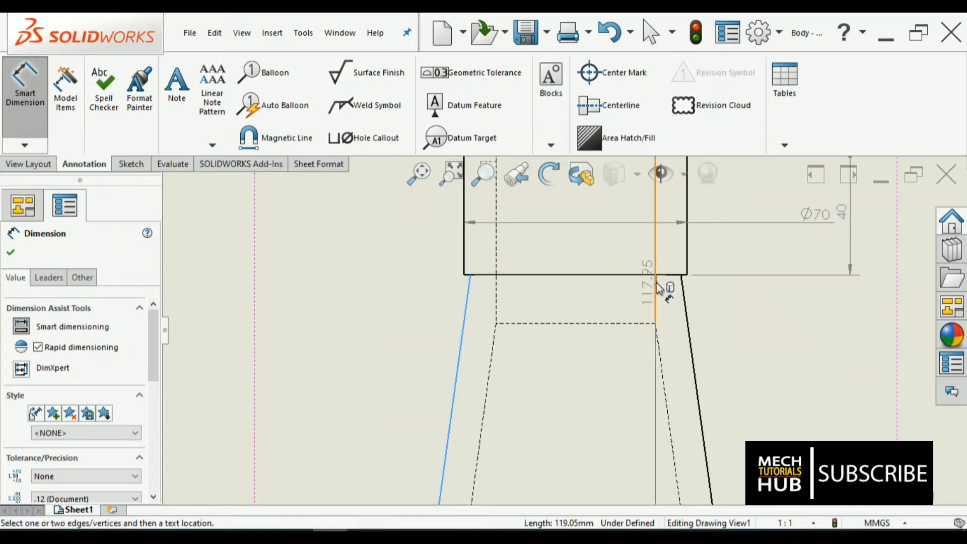
left_click(684, 289)
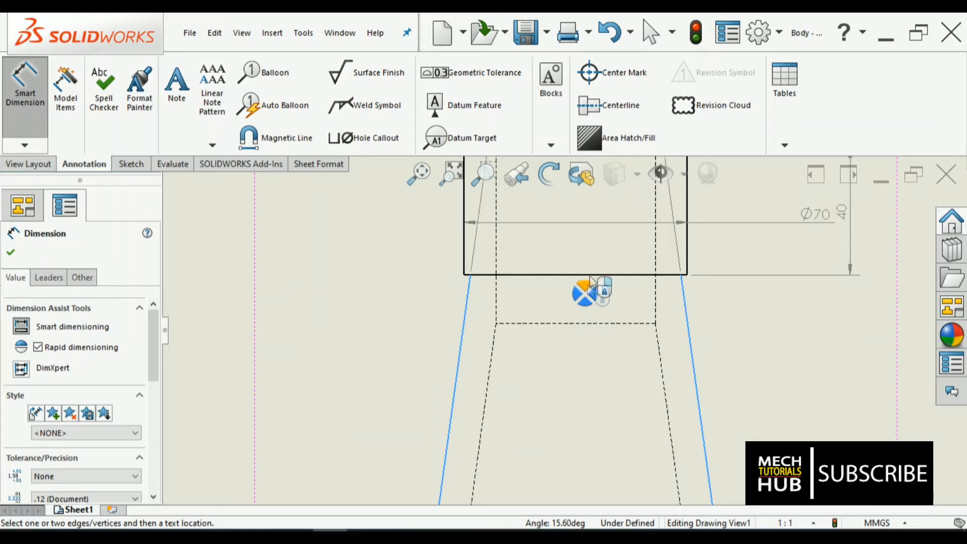
key("Escape")
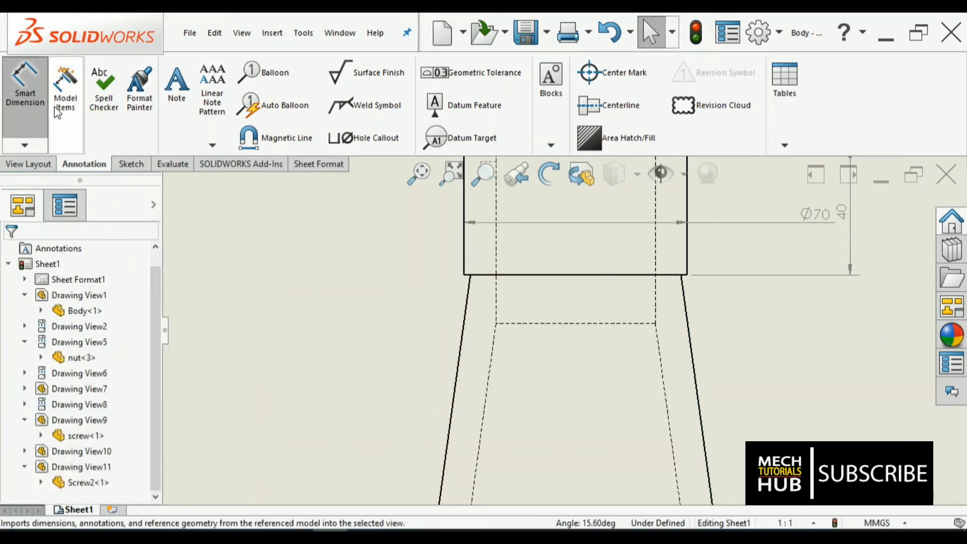
left_click(25, 88)
scroll(491, 302, "up", 6)
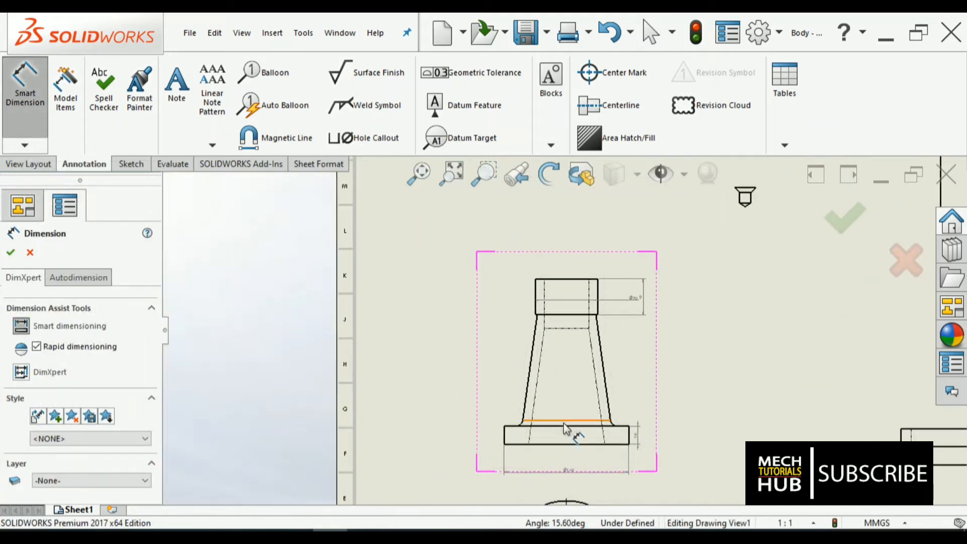
scroll(565, 447, "down", 2)
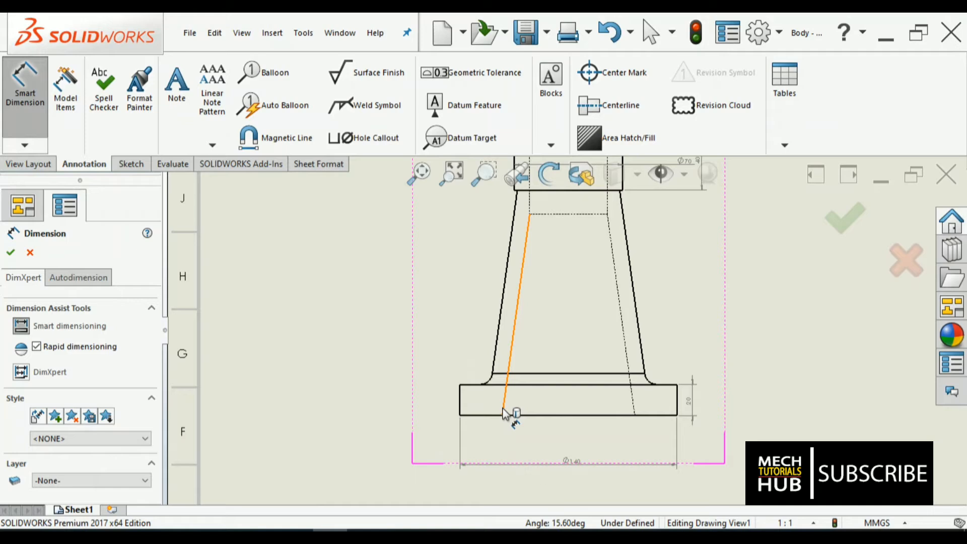
left_click(504, 412)
left_click(634, 405)
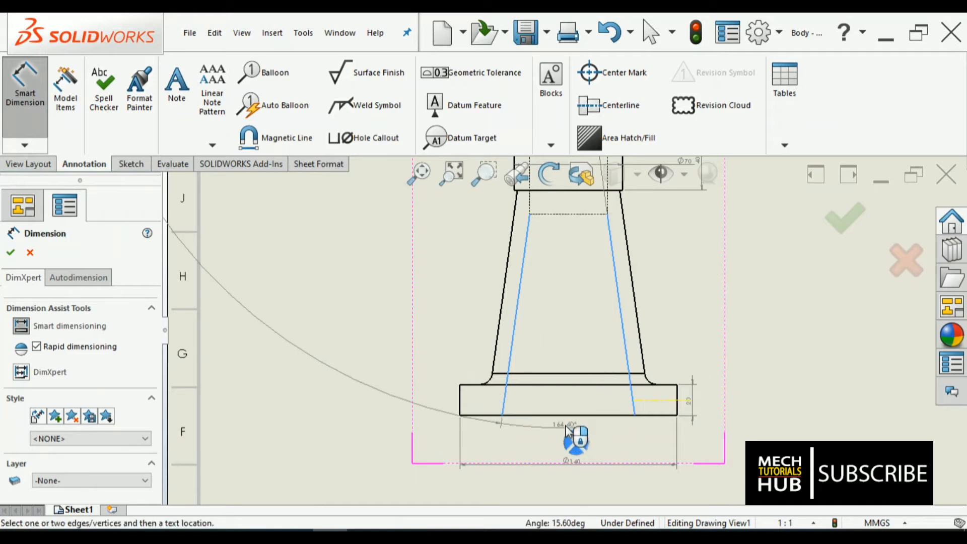
key("Escape")
key("Escape")
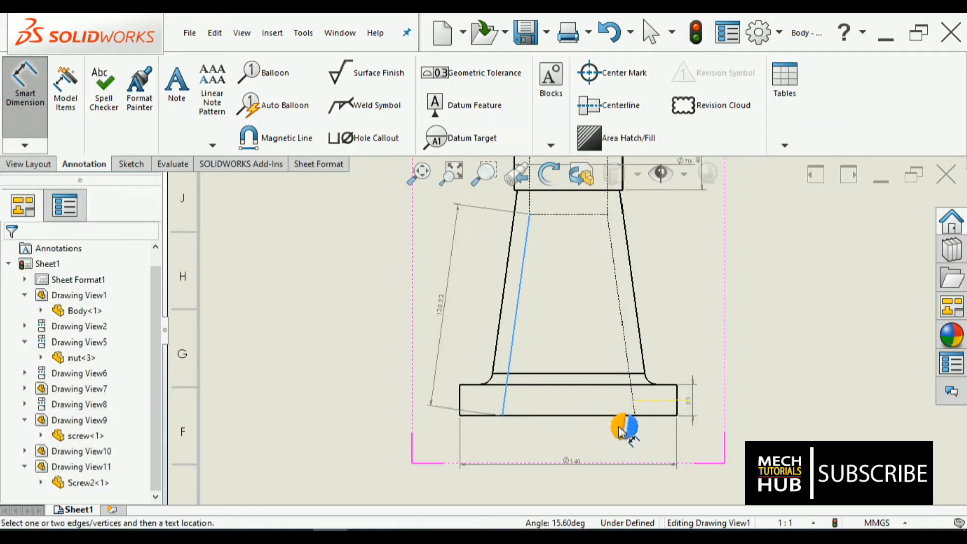
Dimension the tapered bore's diameter at the base and the fillet radius above the flange in the Body front view
left_click(26, 104)
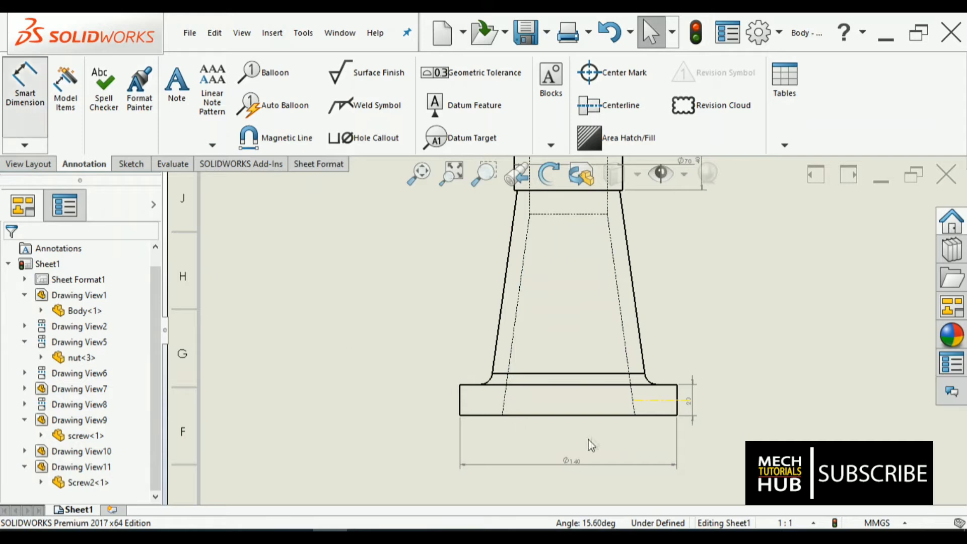
left_click(503, 415)
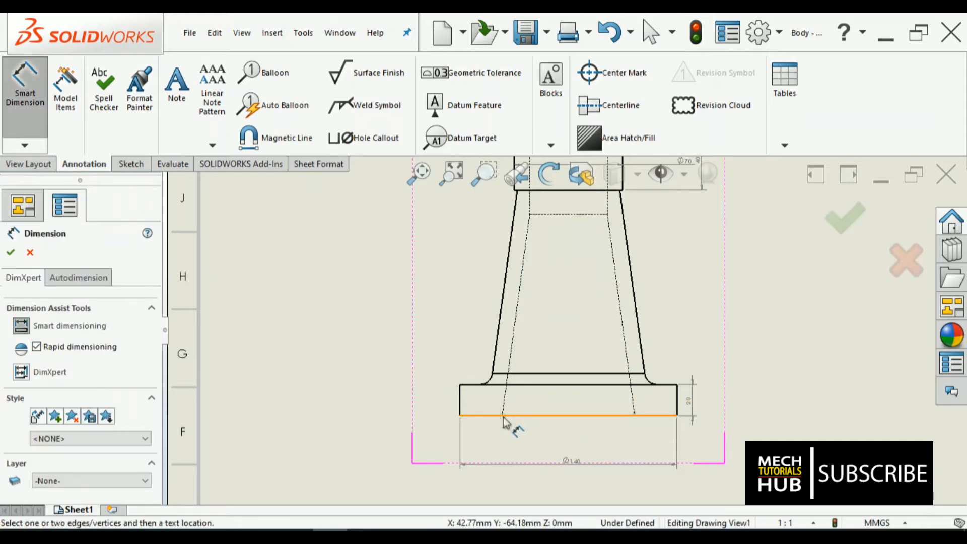
left_click(571, 434)
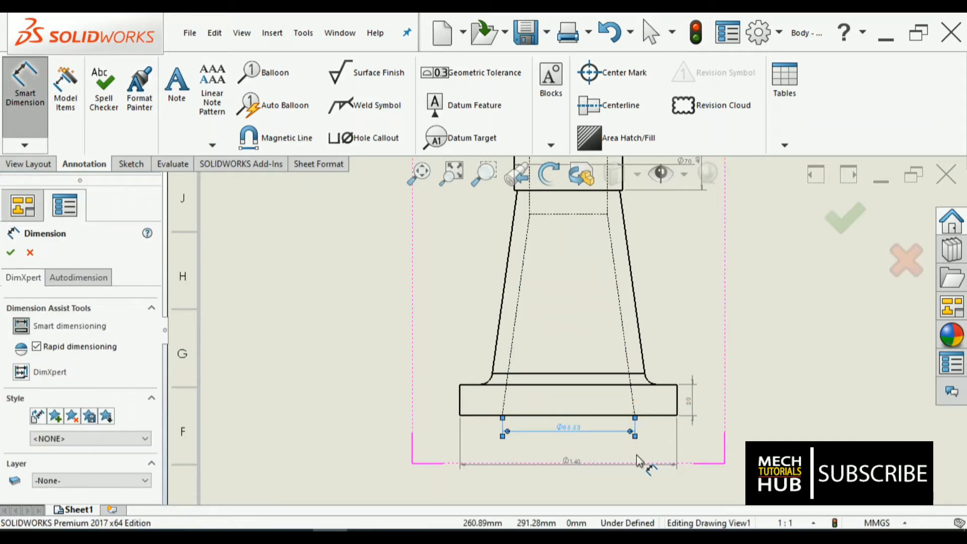
left_click(648, 381)
left_click(689, 342)
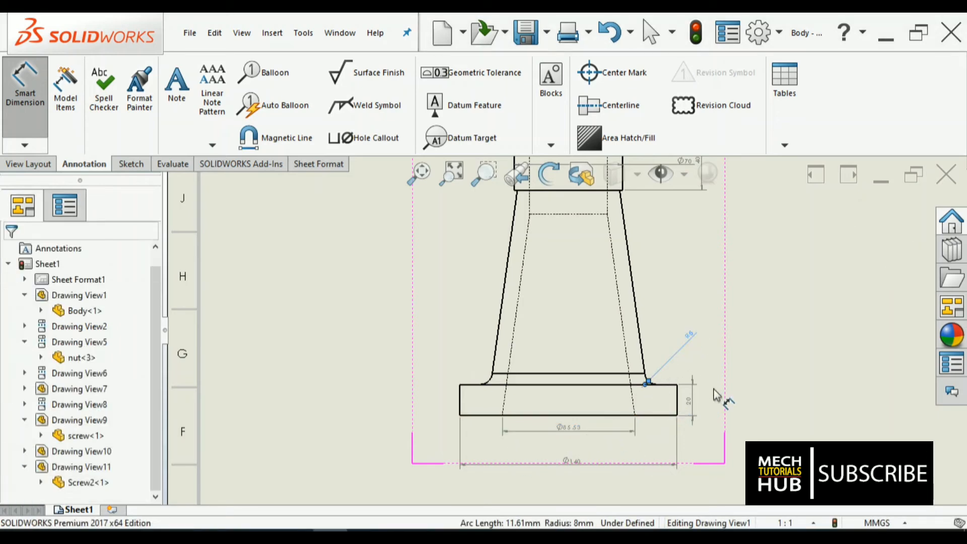
Dimension the diameter of the outermost circle in the Body's circular projected view
scroll(714, 394, "up", 4)
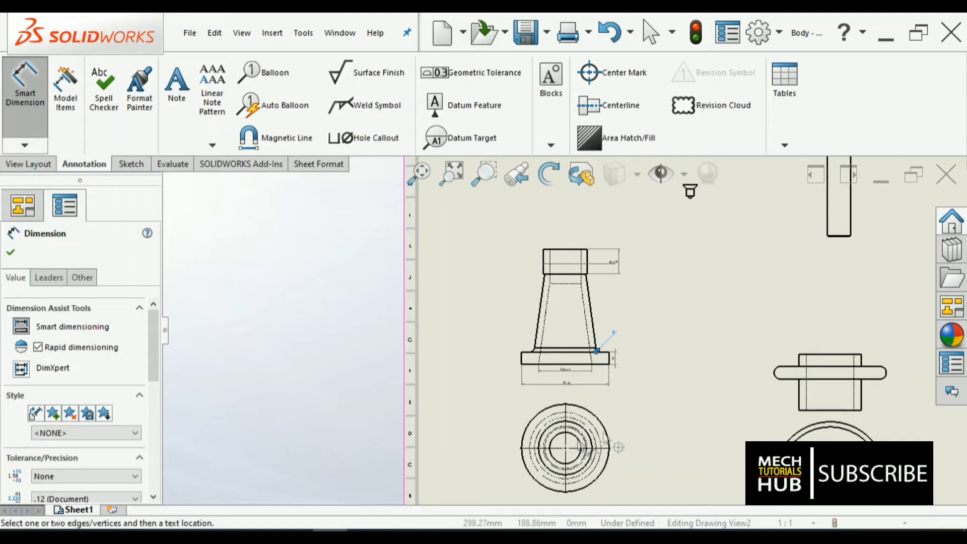
left_click(607, 433)
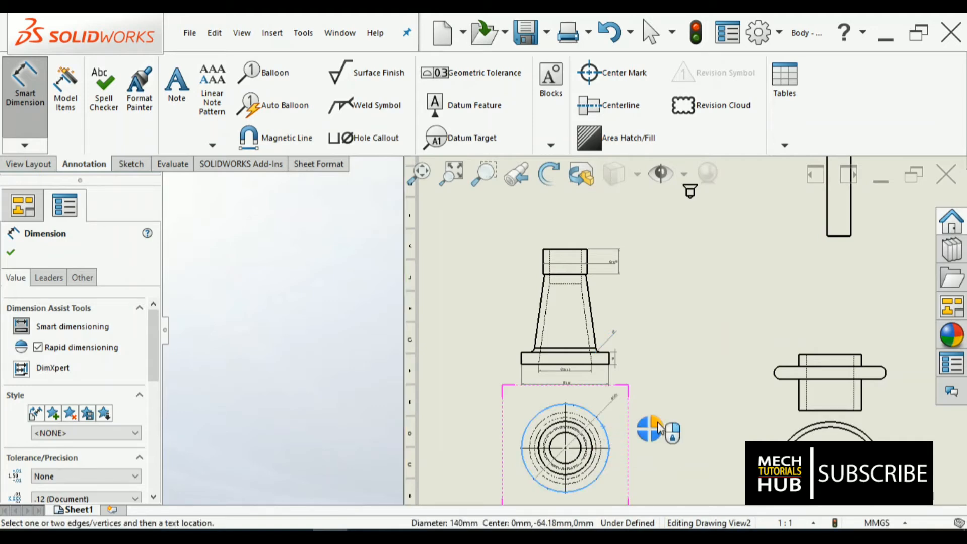
left_click(660, 428)
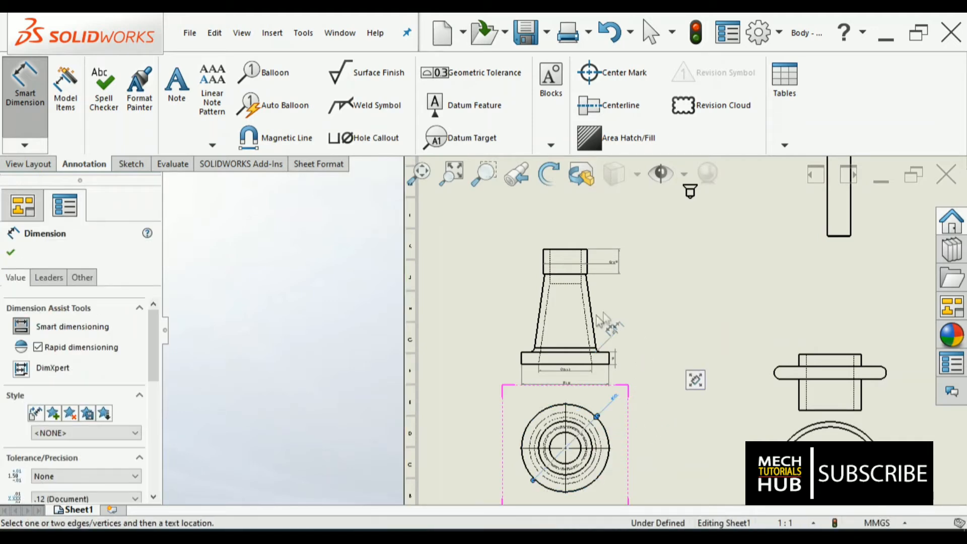
left_click(10, 253)
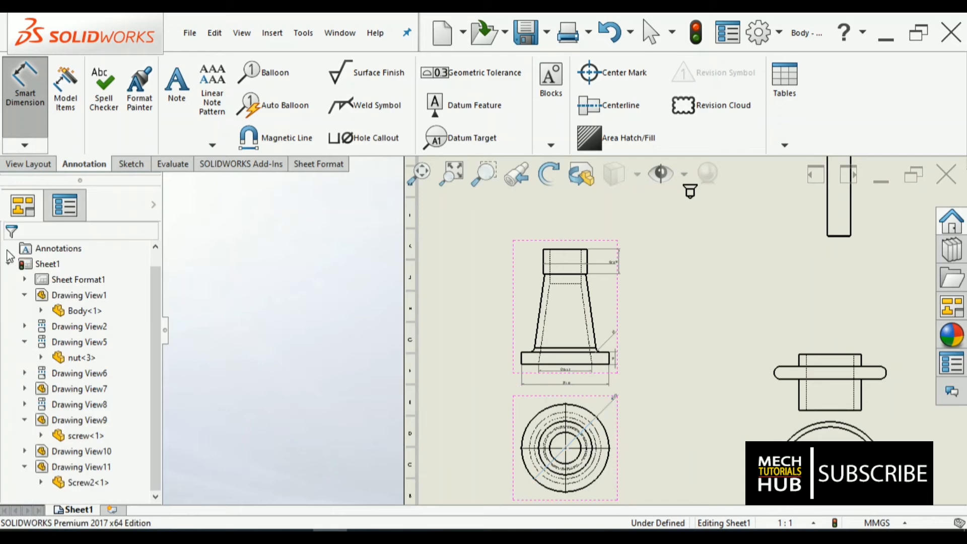
left_click(25, 96)
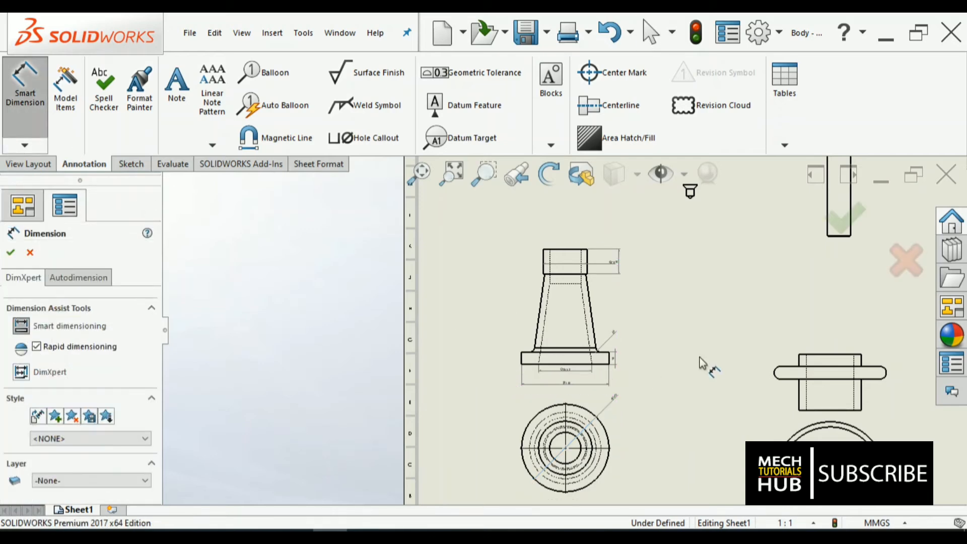
Dimension the diameter of the nut's upper collar and the rounded flange edge's radius in the nut front view
scroll(701, 362, "up", 2)
scroll(730, 360, "down", 4)
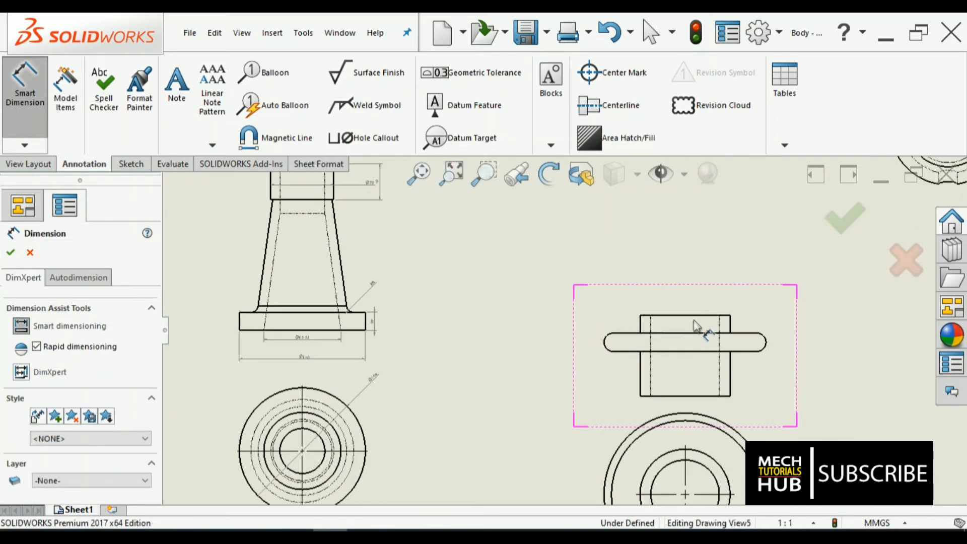
left_click(695, 317)
left_click(693, 304)
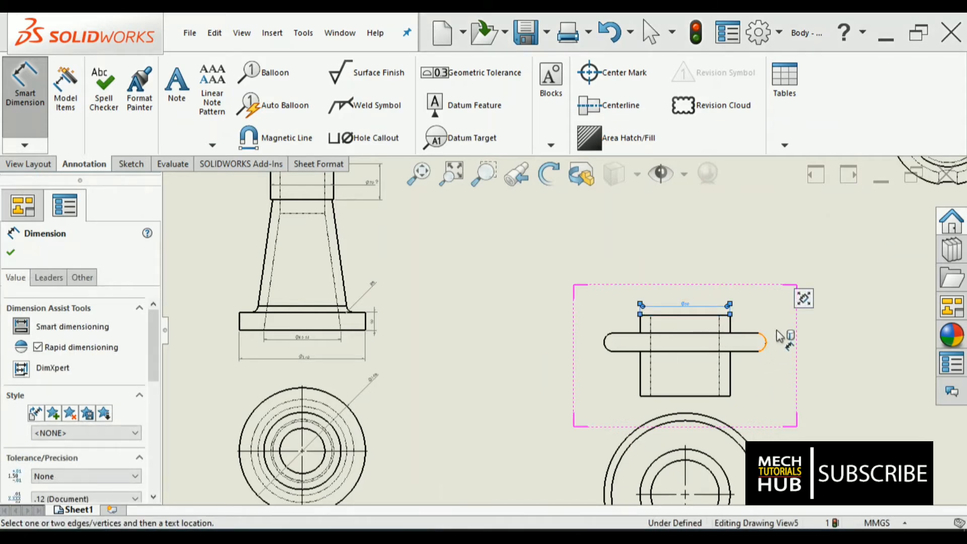
left_click(767, 345)
left_click(802, 318)
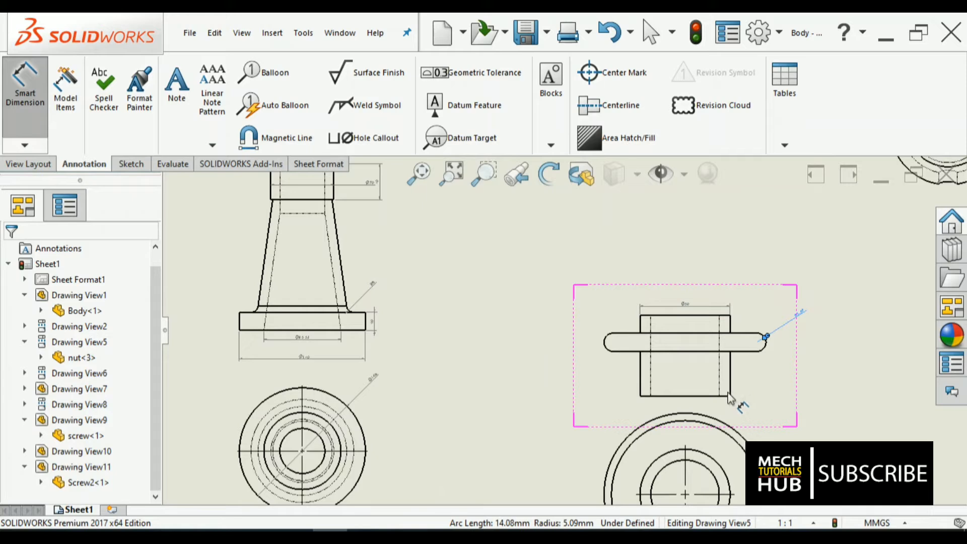
Dimension the cylinder heights below and above the flange, plus the bore diameter, in the nut front view
left_click(735, 386)
left_click(771, 386)
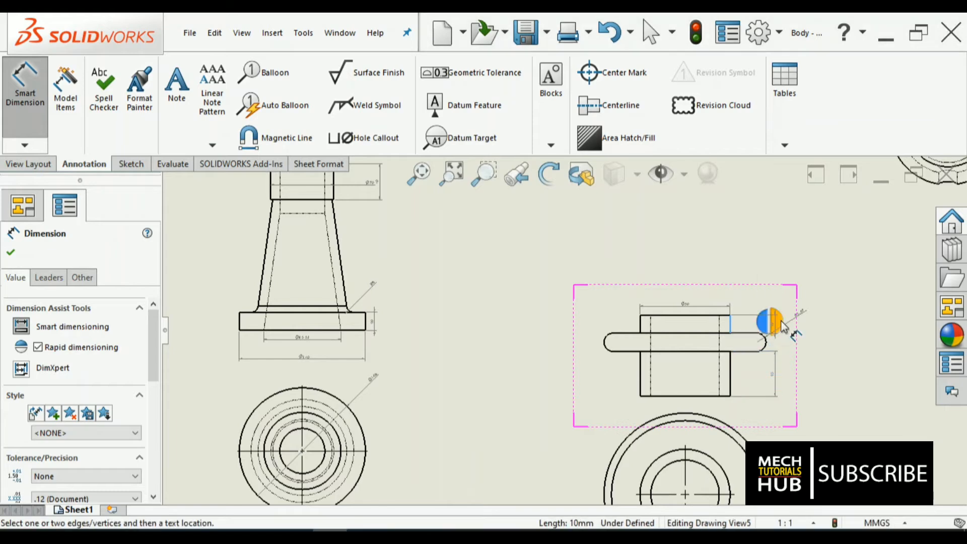
left_click(779, 322)
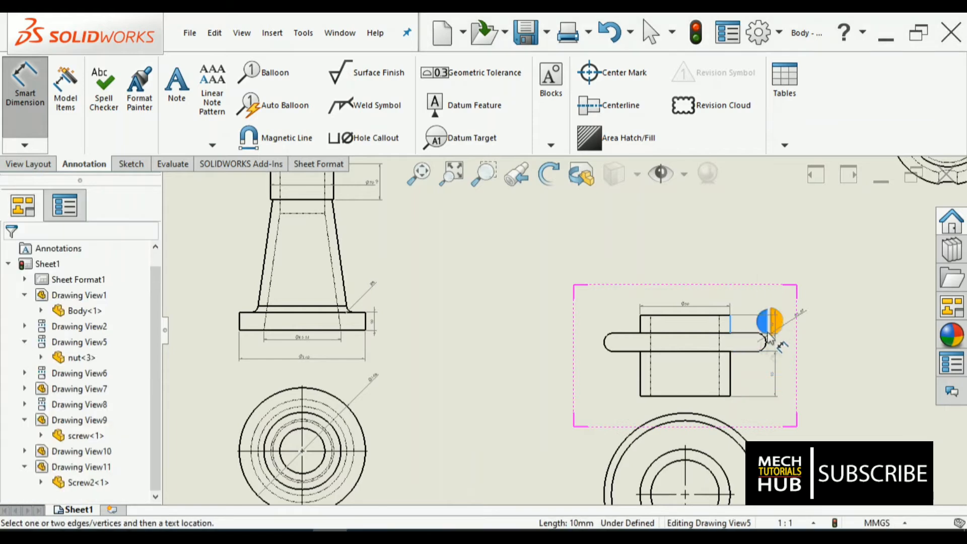
left_click(692, 397)
left_click(704, 409)
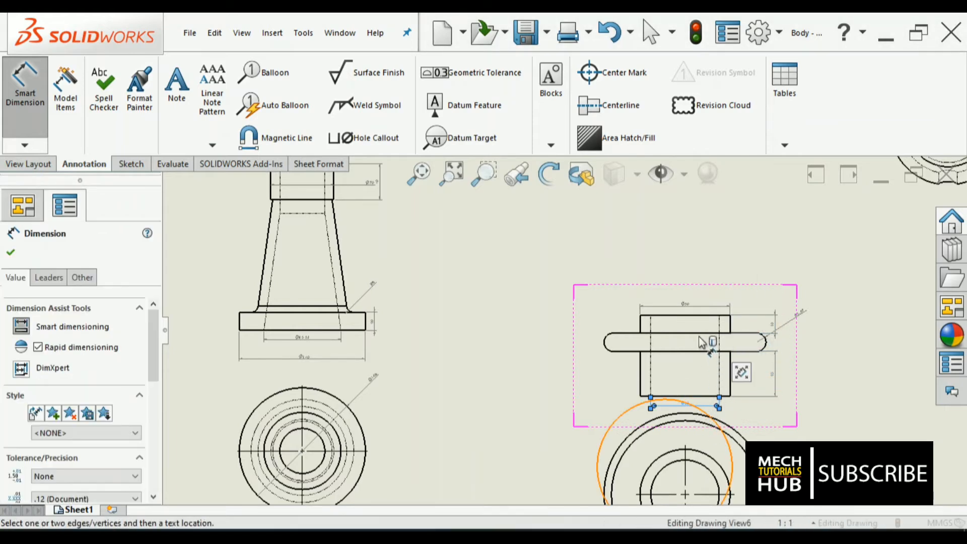
Dimension the shank diameter at the lower end of the screw front view
scroll(697, 343, "up", 8)
scroll(592, 236, "down", 3)
scroll(601, 324, "down", 5)
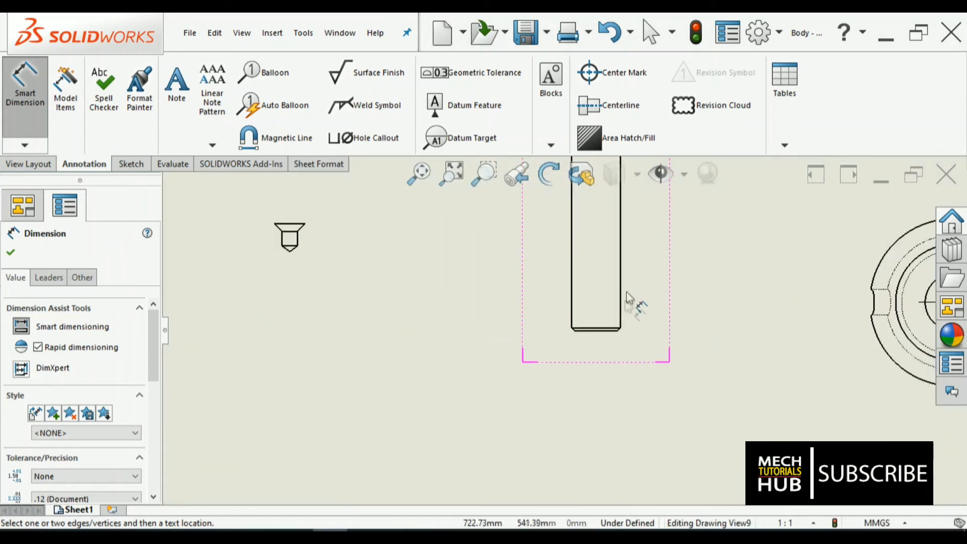
left_click(552, 289)
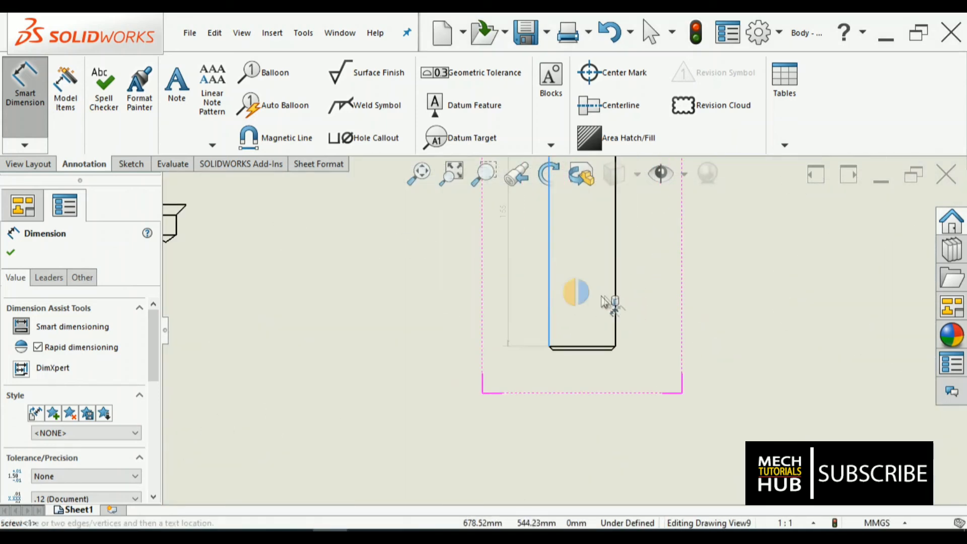
left_click(616, 305)
left_click(596, 369)
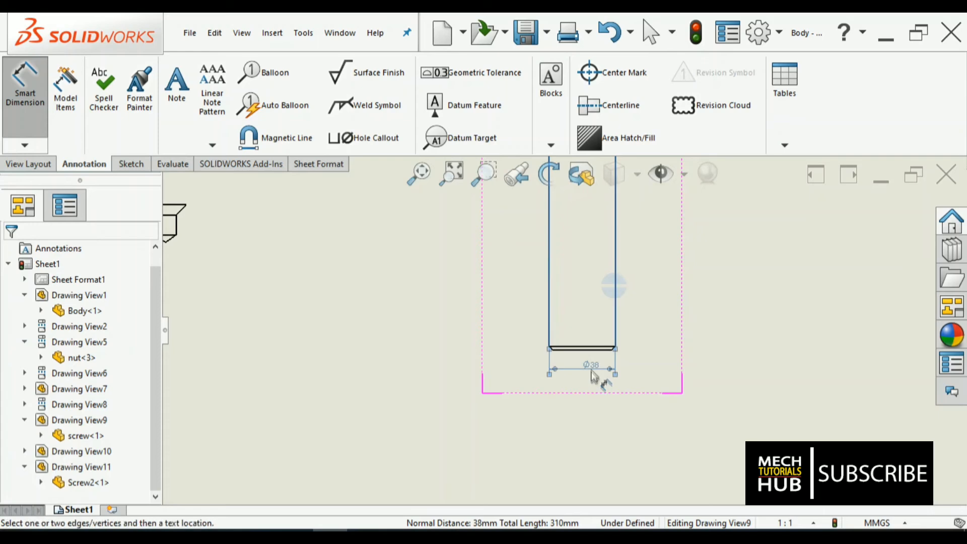
Dimension the overall height of the chamfered head in the screw front view
scroll(597, 397, "up", 6)
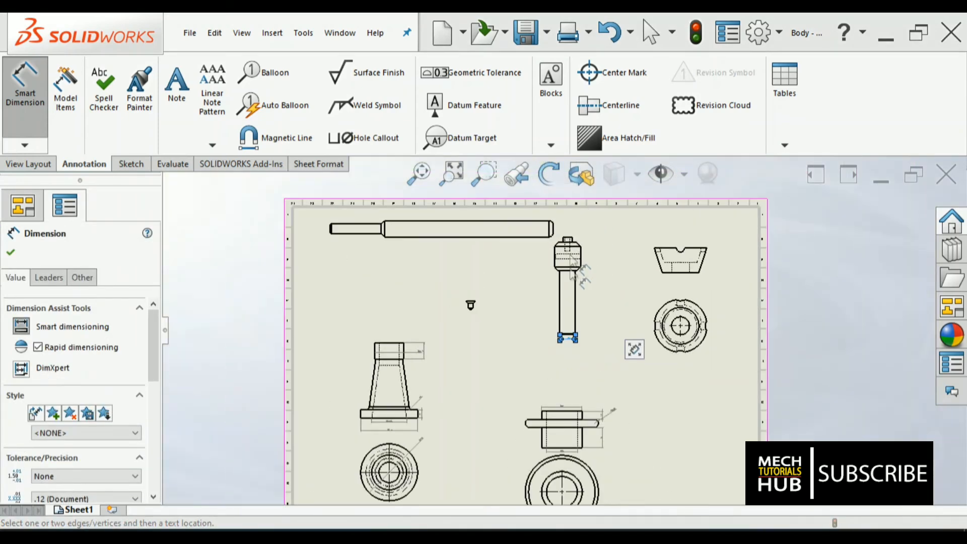
scroll(577, 280, "down", 6)
scroll(577, 280, "down", 2)
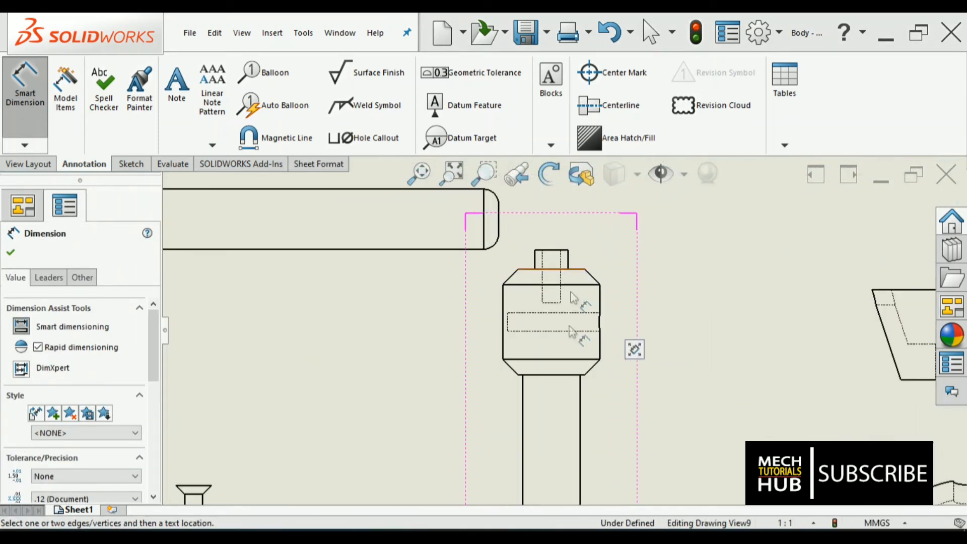
left_click(571, 375)
left_click(572, 271)
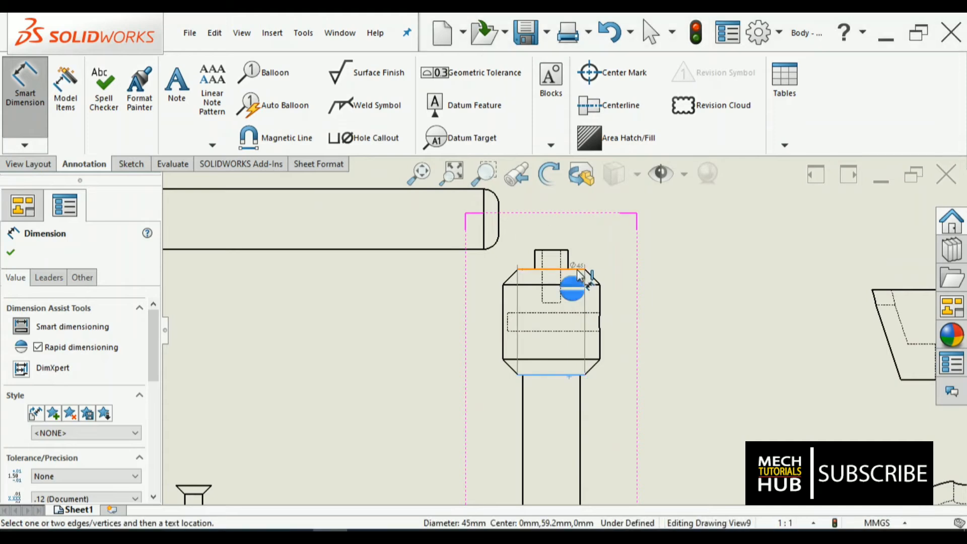
left_click(671, 311)
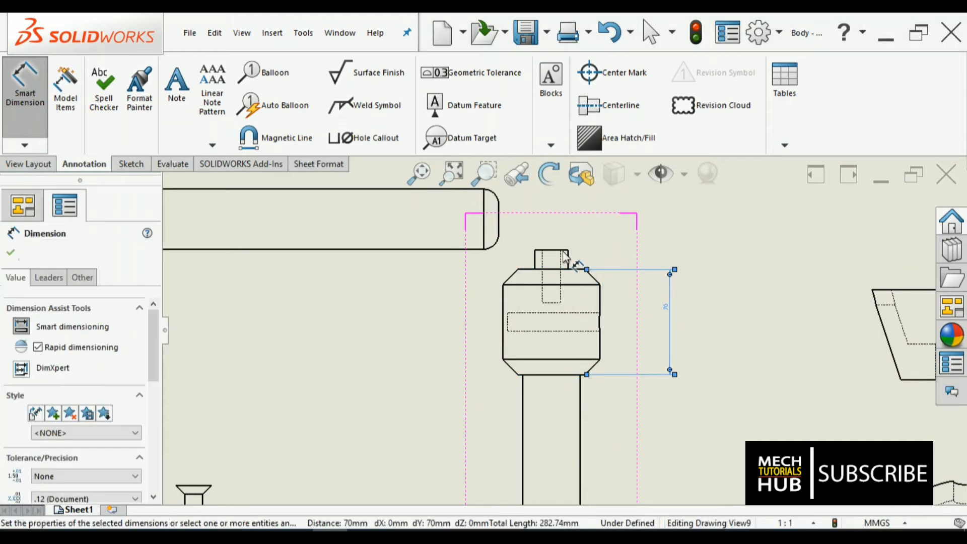
Dimension the diameter and height of the small spigot on top of the screw head
left_click(563, 252)
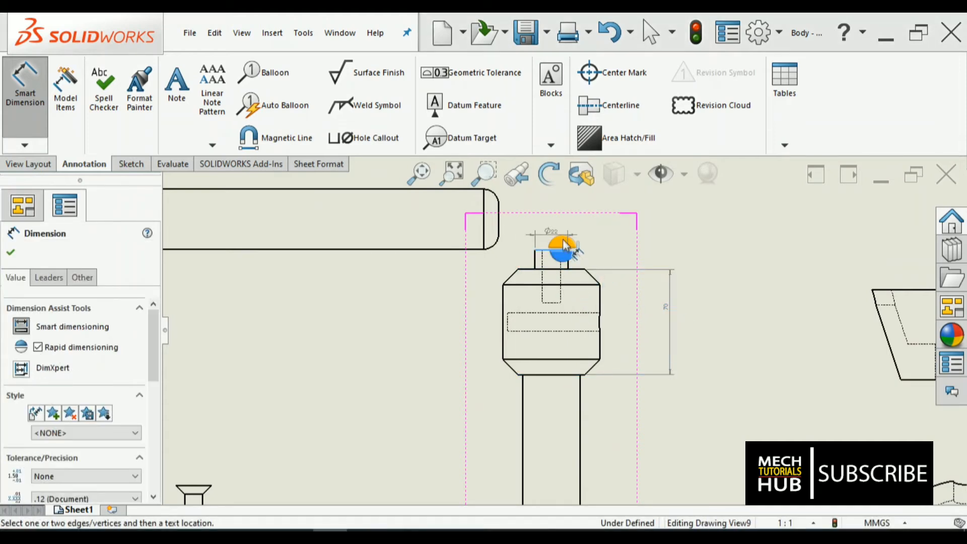
left_click(564, 242)
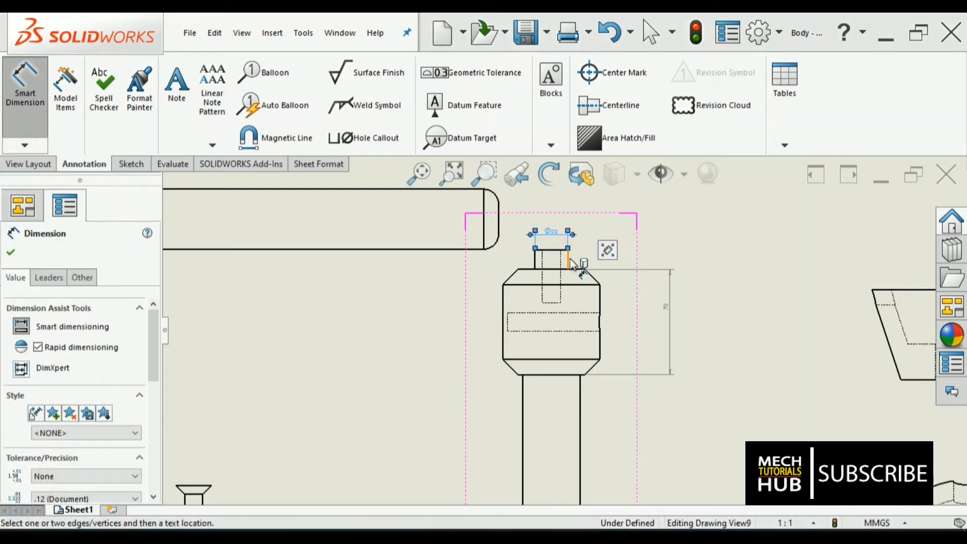
left_click(578, 261)
left_click(600, 259)
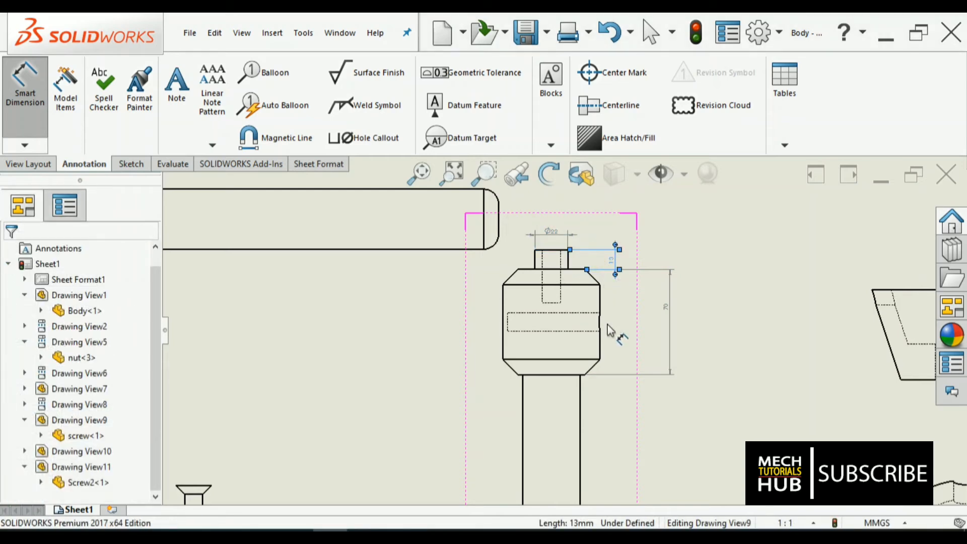
left_click(594, 367)
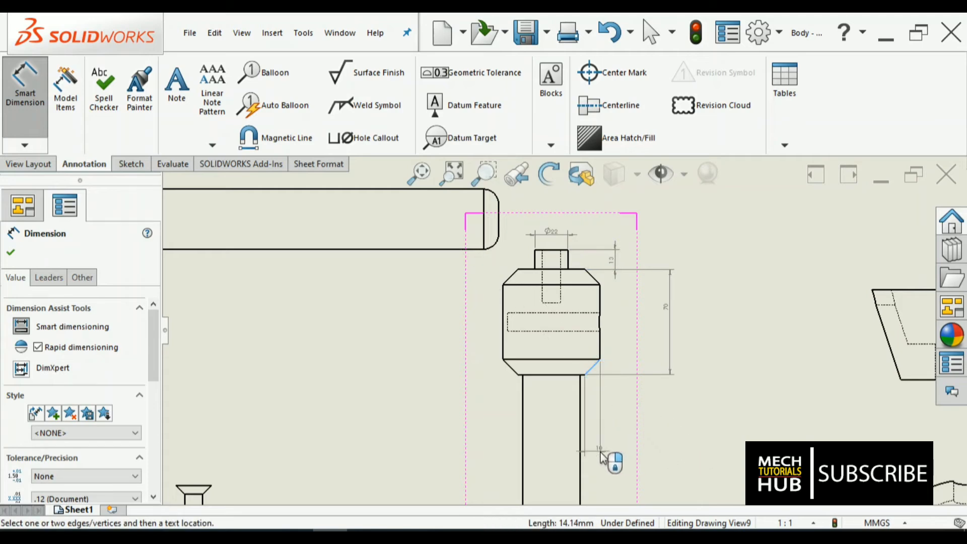
left_click(580, 452)
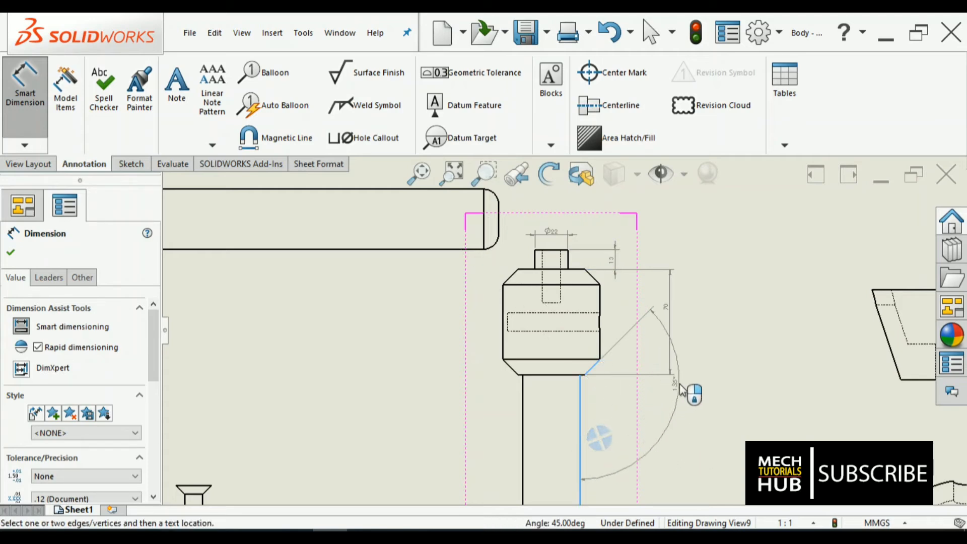
key("Escape")
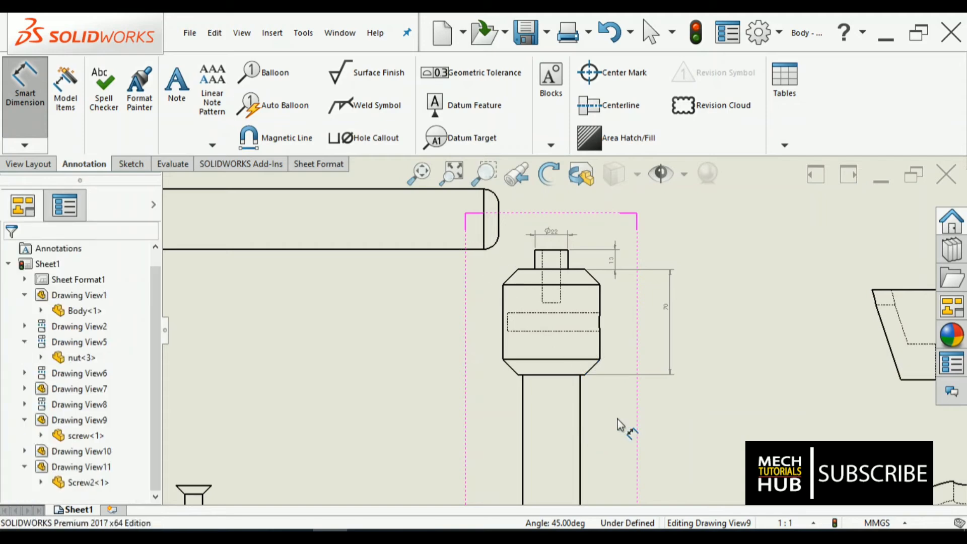
Dimension the diameter of the hidden horizontal cross hole in the screw head
scroll(556, 379, "up", 3)
scroll(567, 324, "down", 2)
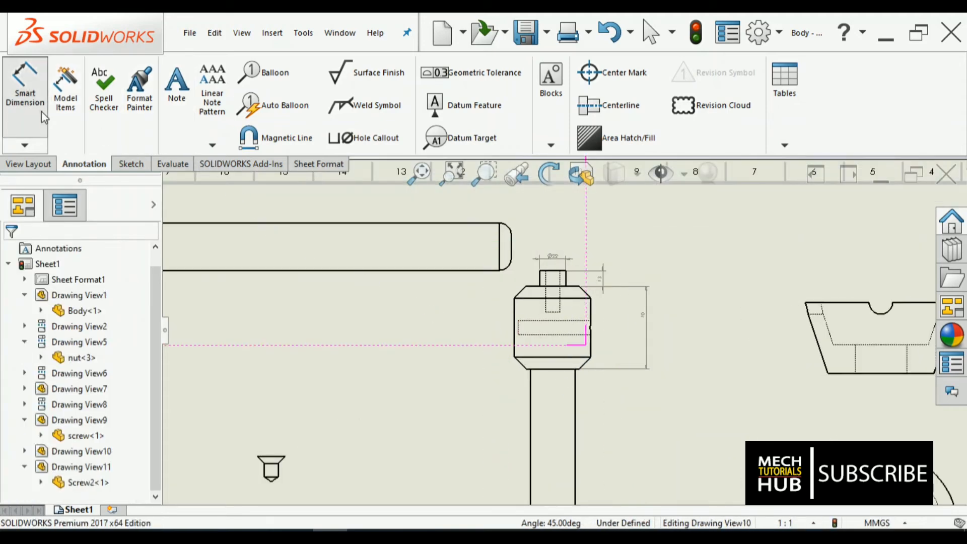
left_click(568, 334)
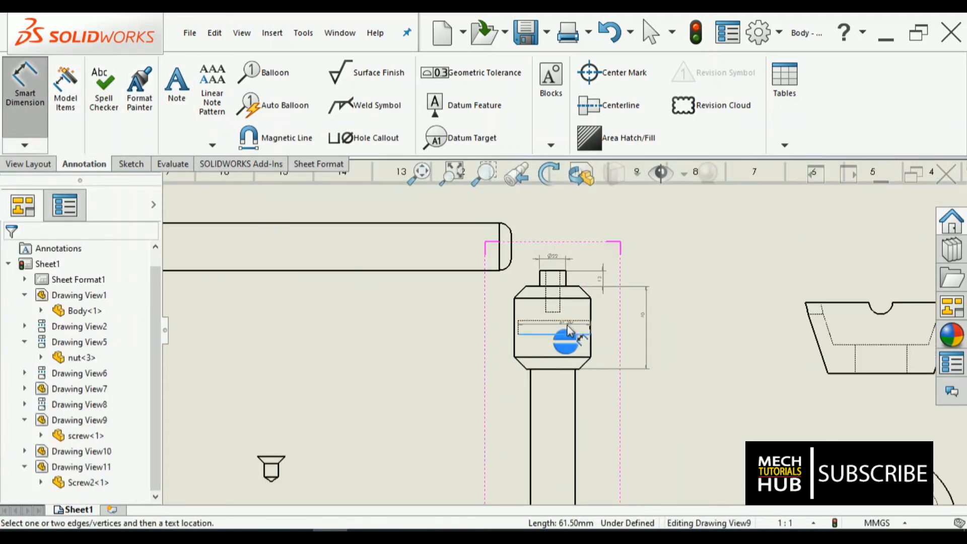
left_click(569, 322)
left_click(629, 329)
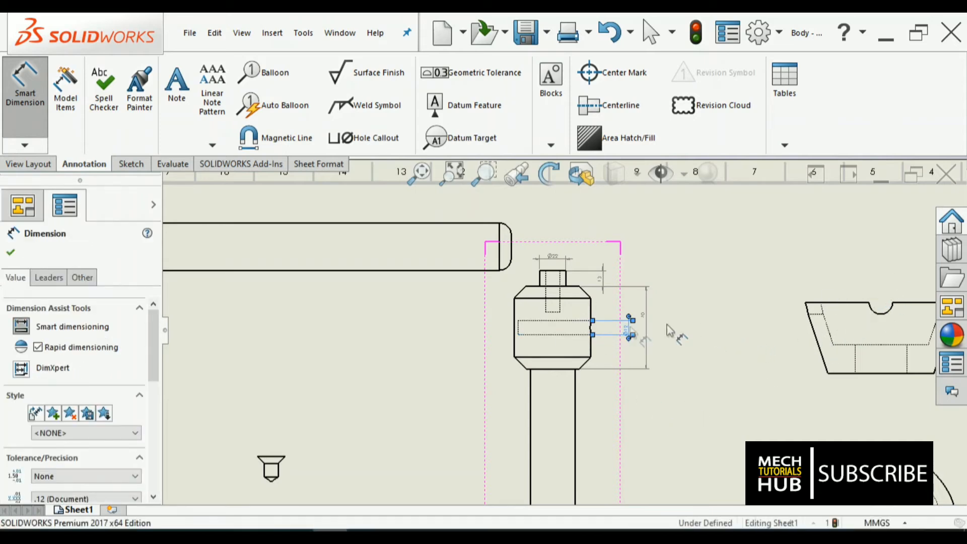
Dimension the overall height between the top and bottom edges in the Cup front view
scroll(620, 348, "up", 5)
scroll(608, 349, "down", 5)
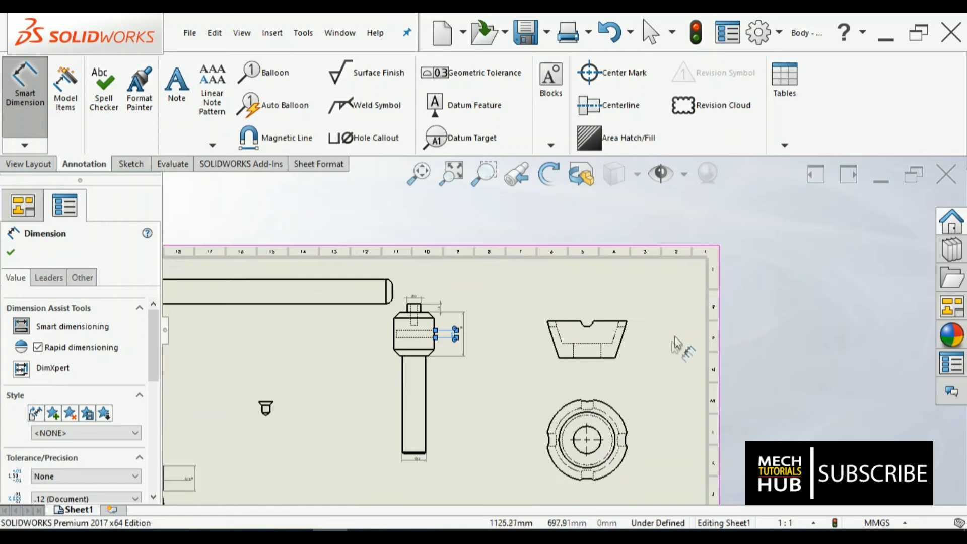
scroll(609, 350, "down", 2)
left_click(509, 384)
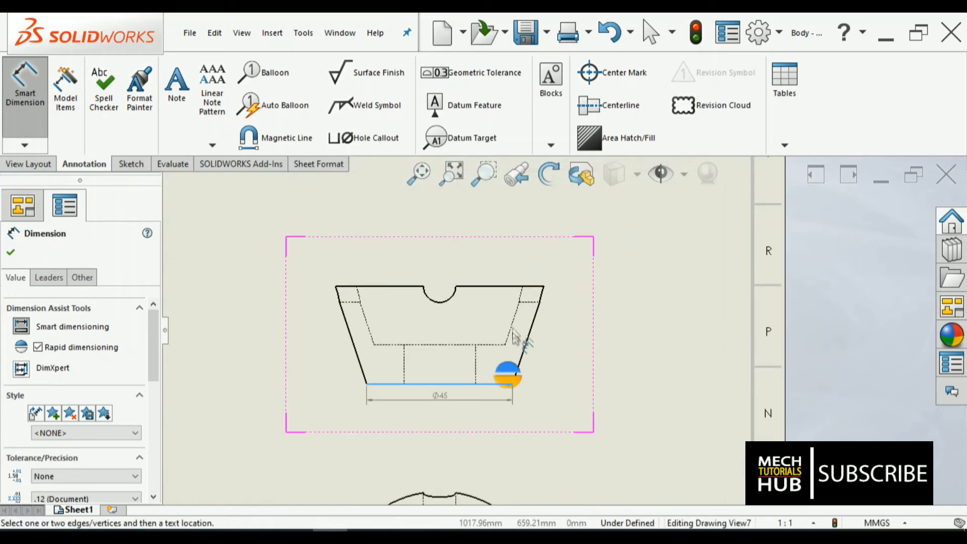
left_click(510, 291)
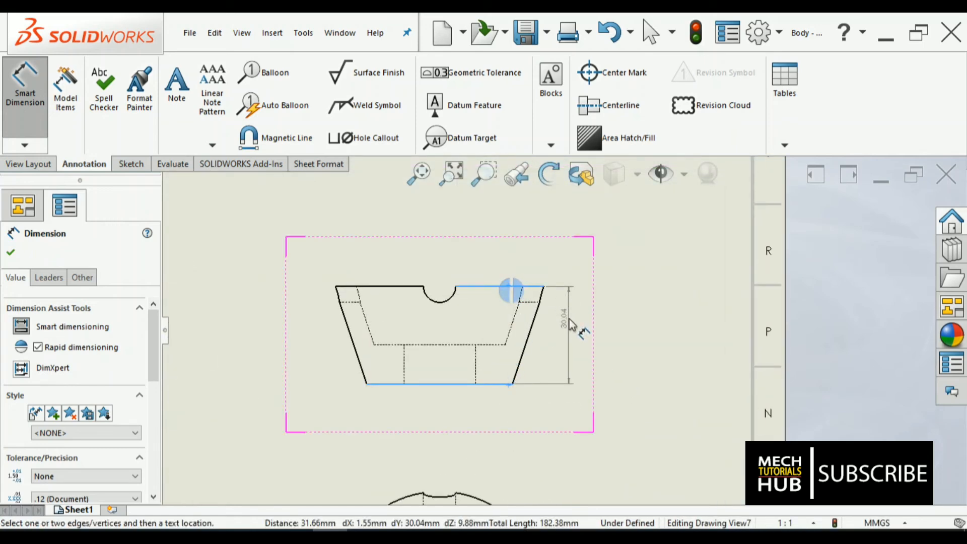
left_click(570, 327)
Dimension the diameter of the hidden bore at the base of the Cup front view
left_click(404, 373)
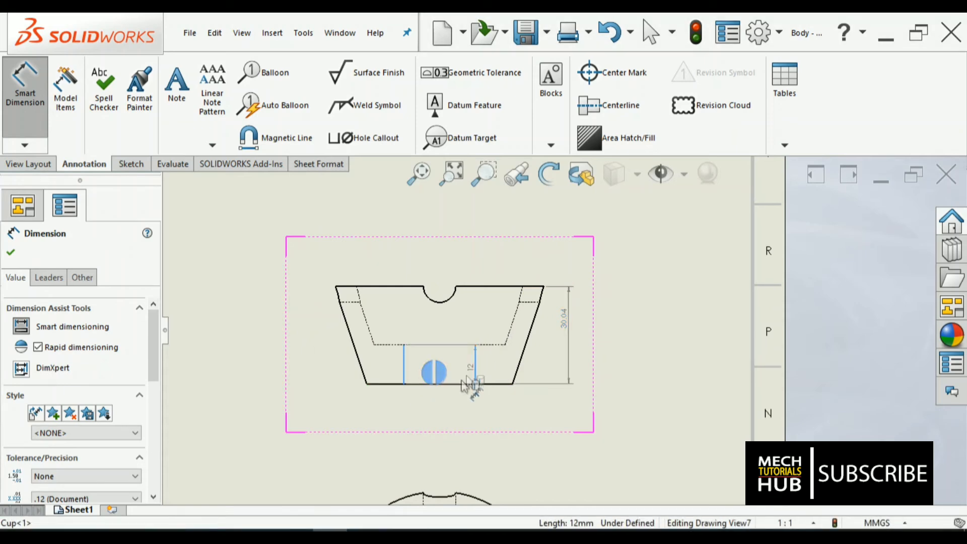
left_click(476, 373)
left_click(471, 406)
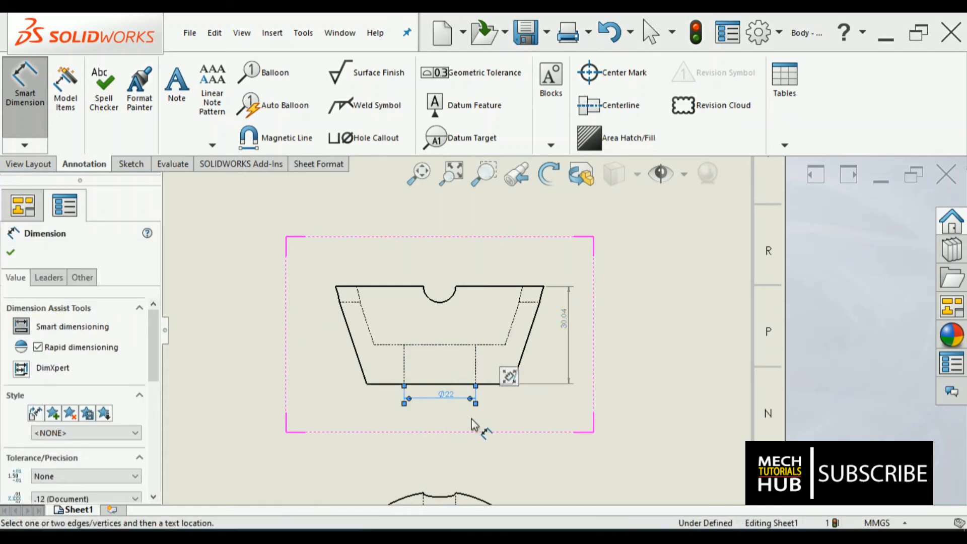
Dimension the diameter of the hidden vertical hole in the top of the screw's spigot
scroll(475, 425, "up", 8)
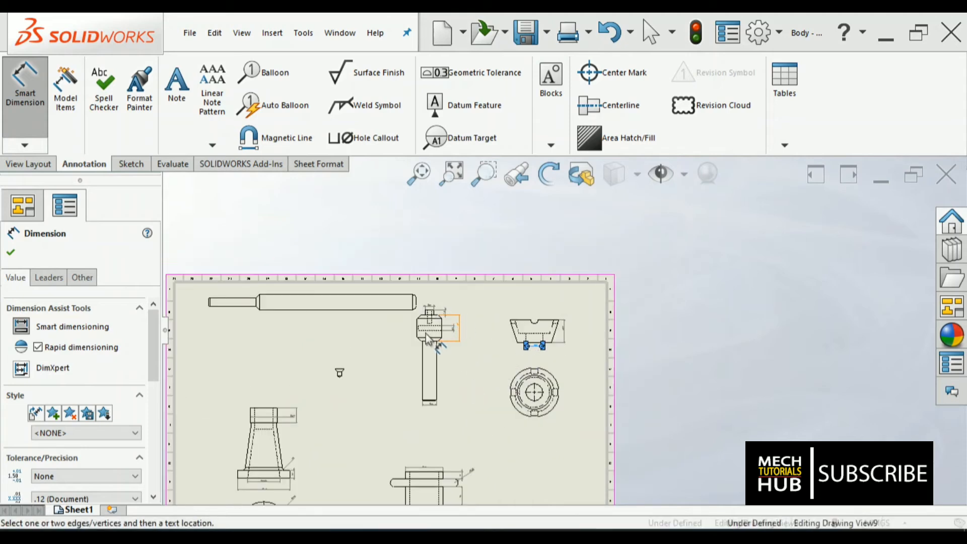
scroll(433, 322, "down", 6)
left_click(566, 347)
left_click(610, 336)
left_click(596, 297)
Dimension the shank diameter and the countersunk head's outer diameter in the Screw2 view
scroll(549, 392, "up", 3)
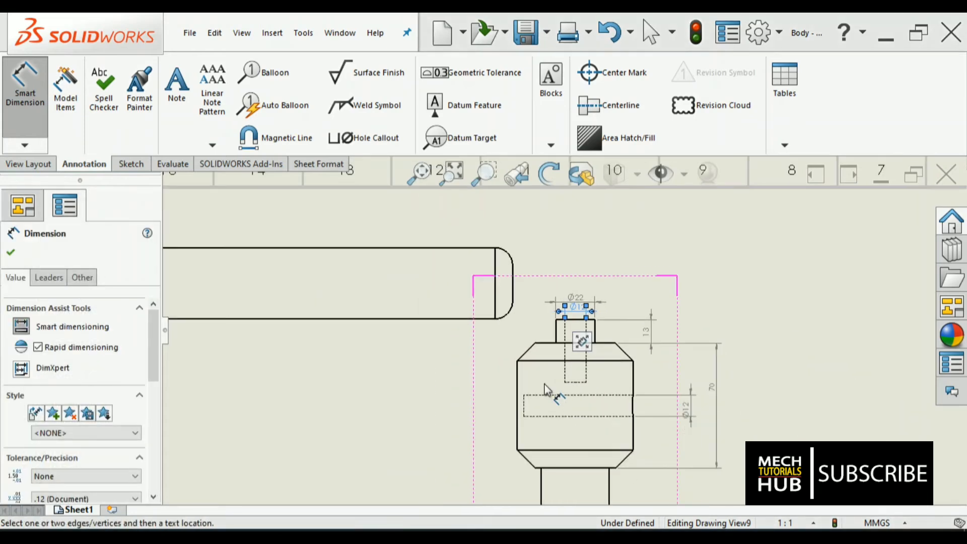
scroll(549, 393, "up", 3)
scroll(418, 454, "down", 5)
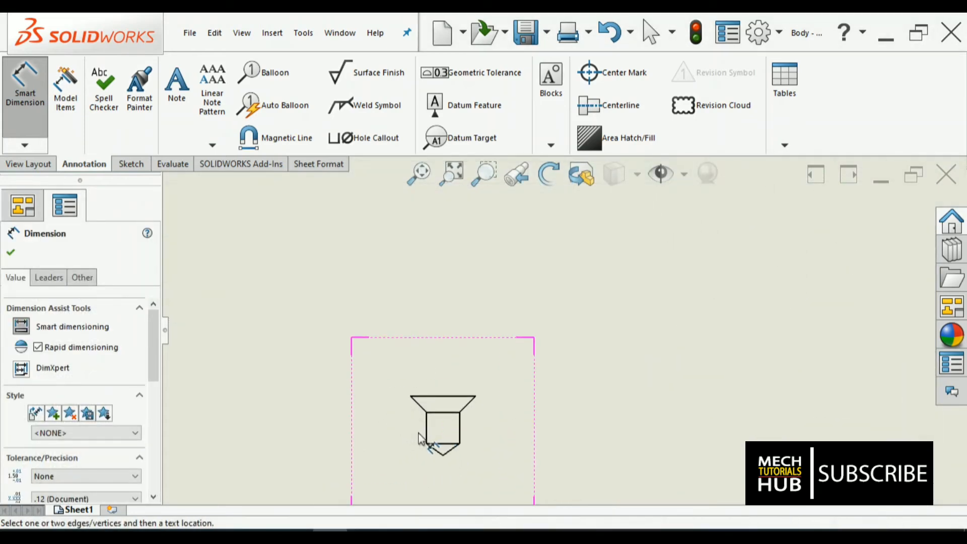
left_click(427, 435)
left_click(459, 431)
left_click(449, 475)
scroll(564, 328, "up", 1)
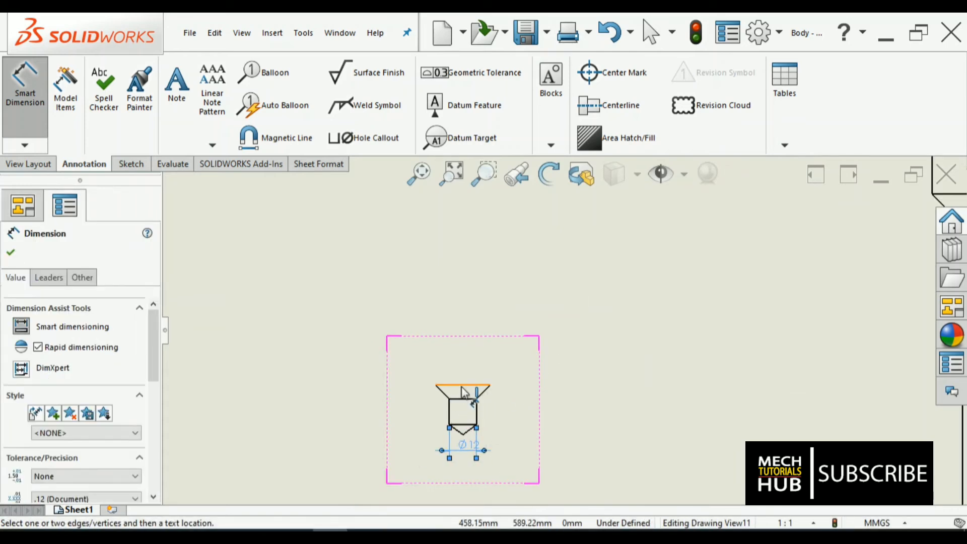
left_click(464, 386)
left_click(481, 403)
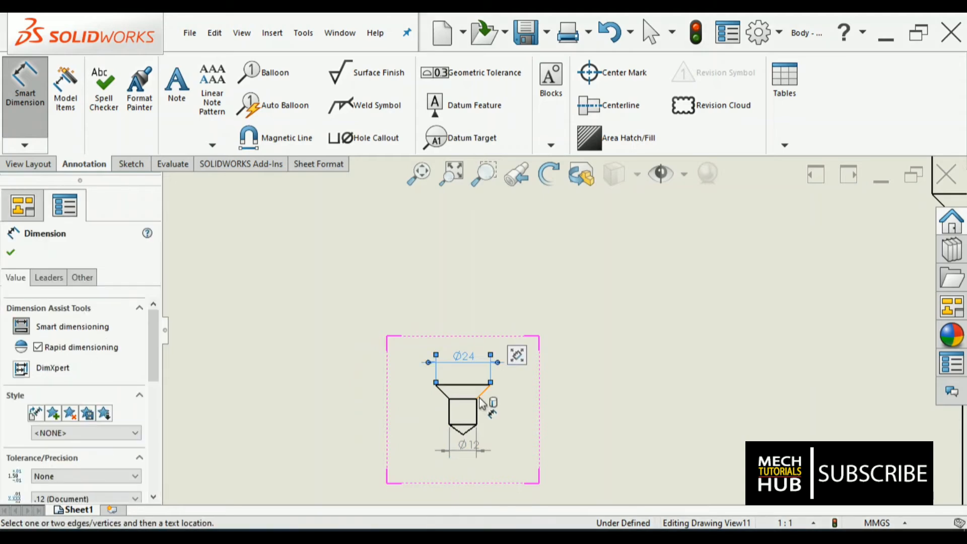
Dimension the height of the countersunk head in the Screw2 view
left_click(468, 398)
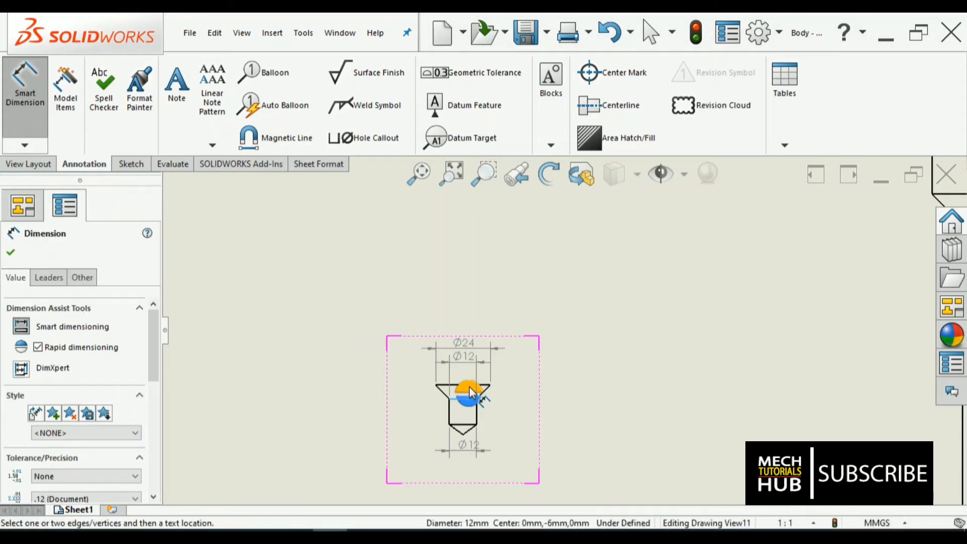
left_click(485, 385)
left_click(525, 400)
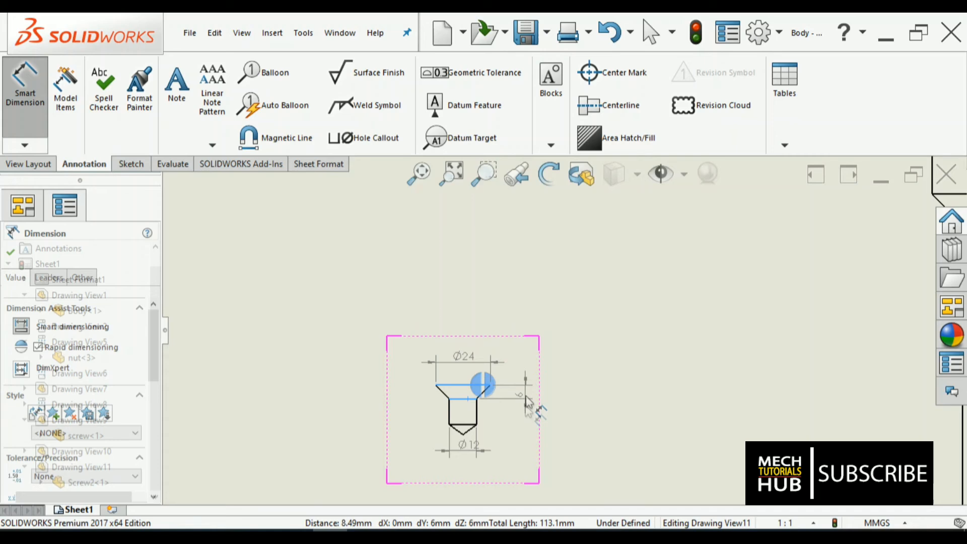
key("f")
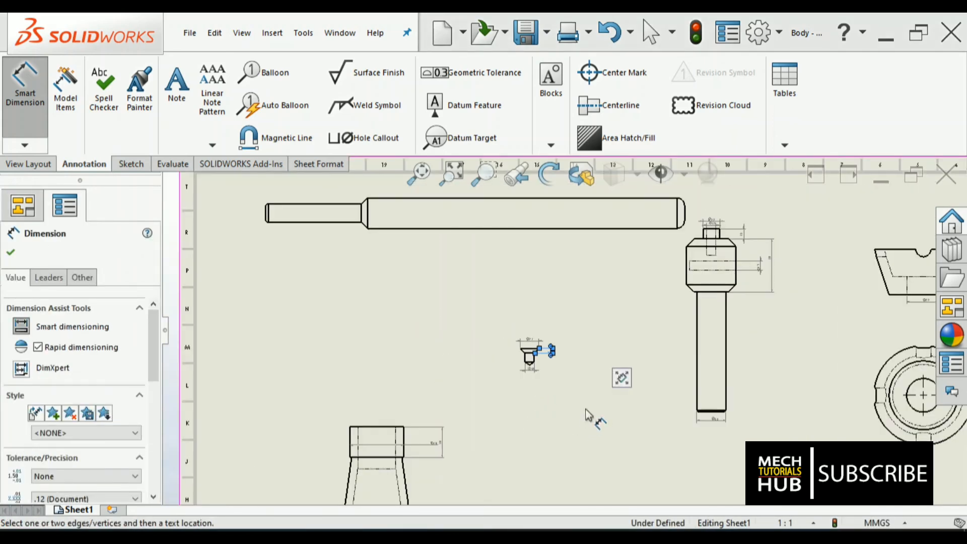
Dimension the diameters of the Tommy bar's narrow end and of its thicker section
scroll(504, 302, "down", 3)
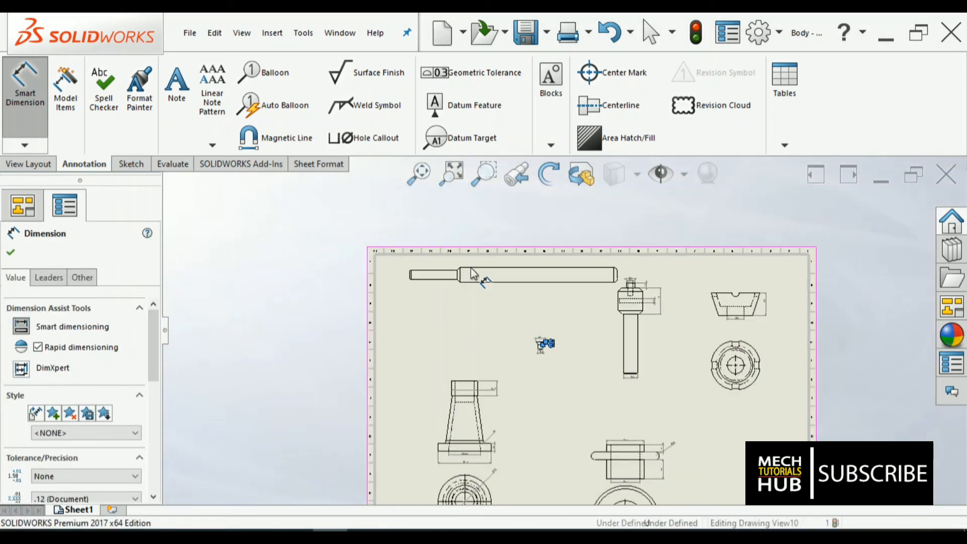
scroll(413, 282, "down", 2)
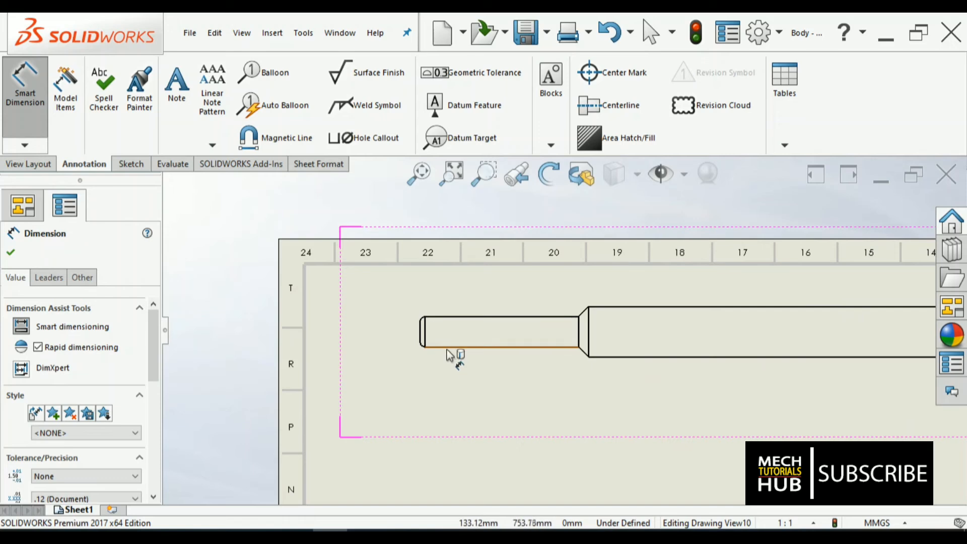
left_click(450, 347)
left_click(451, 317)
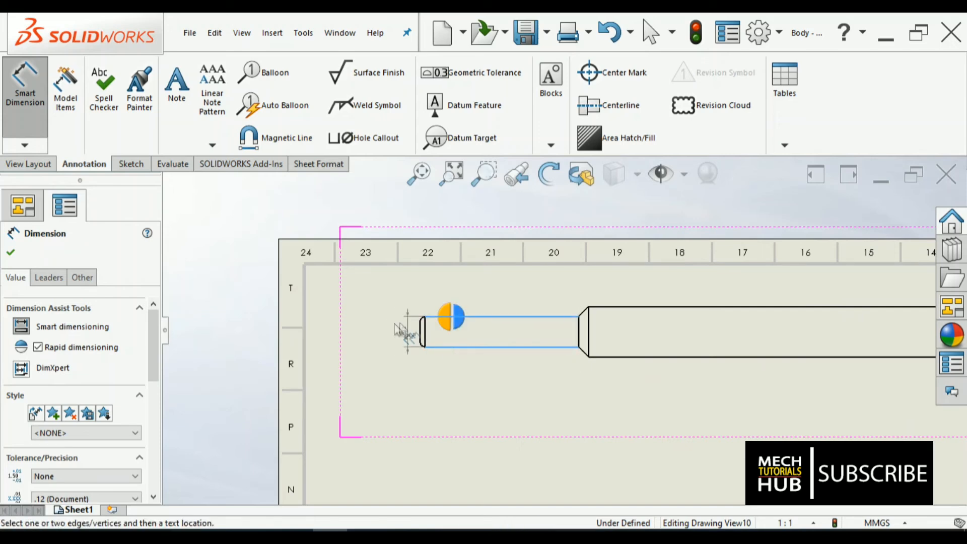
left_click(390, 331)
left_click(611, 308)
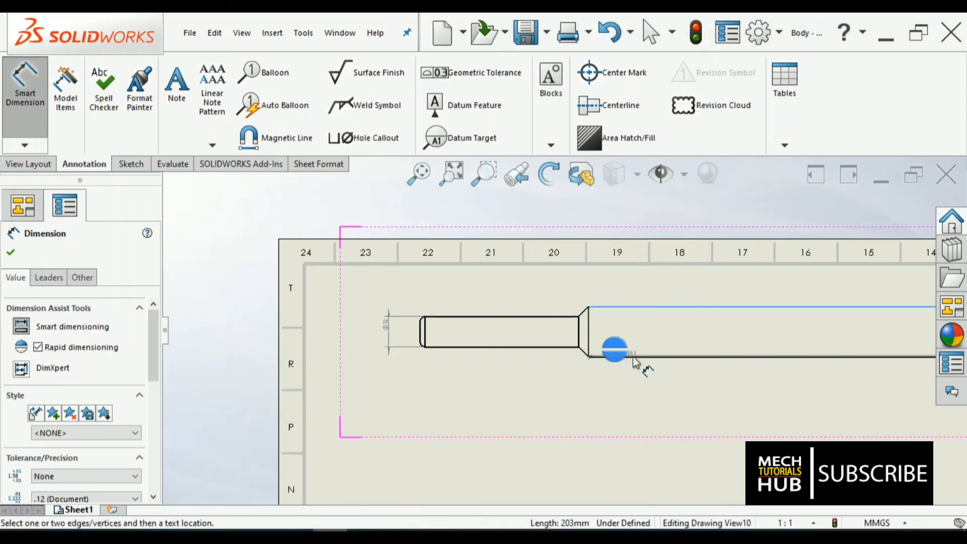
left_click(633, 357)
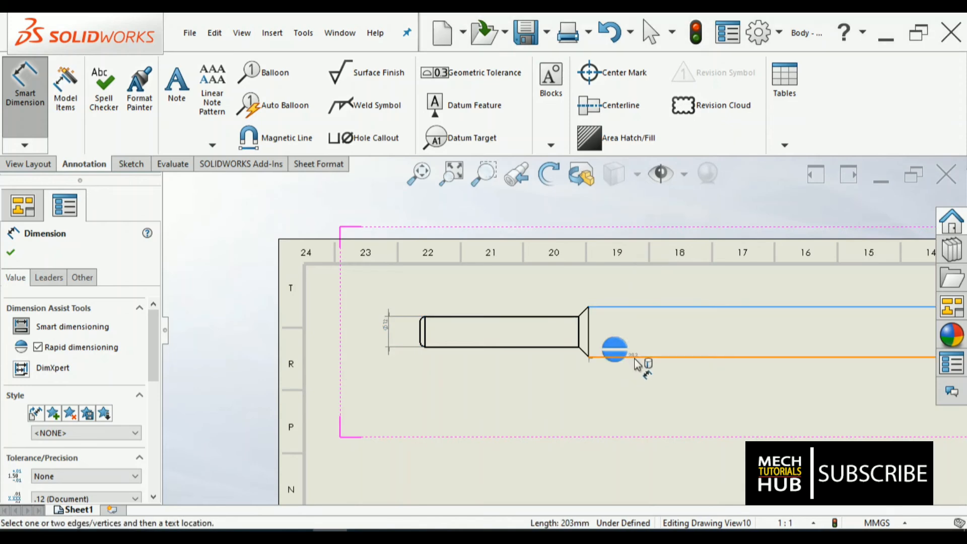
left_click(633, 395)
Dimension the length of the Tommy bar's narrow end, from its tip to the start of the taper, and finish dimensioning
scroll(582, 373, "up", 2)
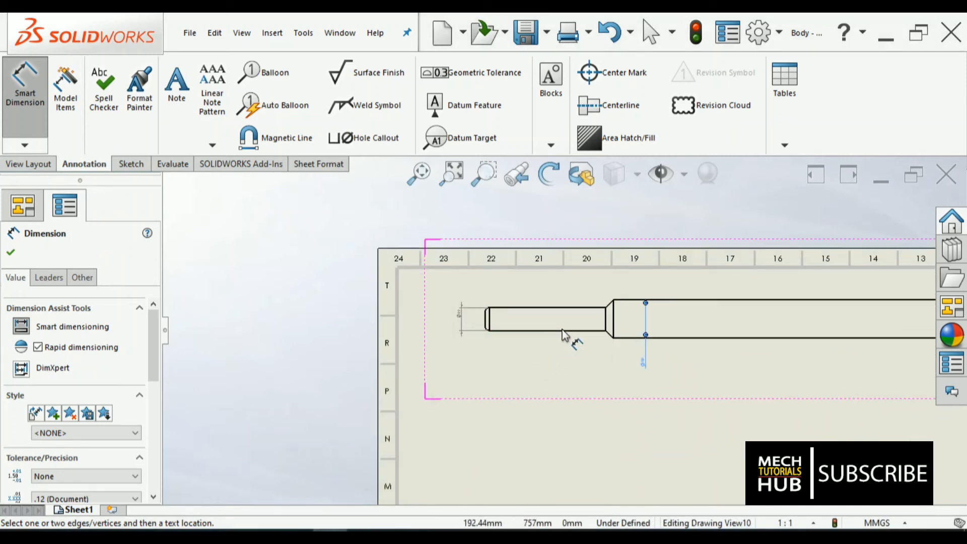
left_click(489, 321)
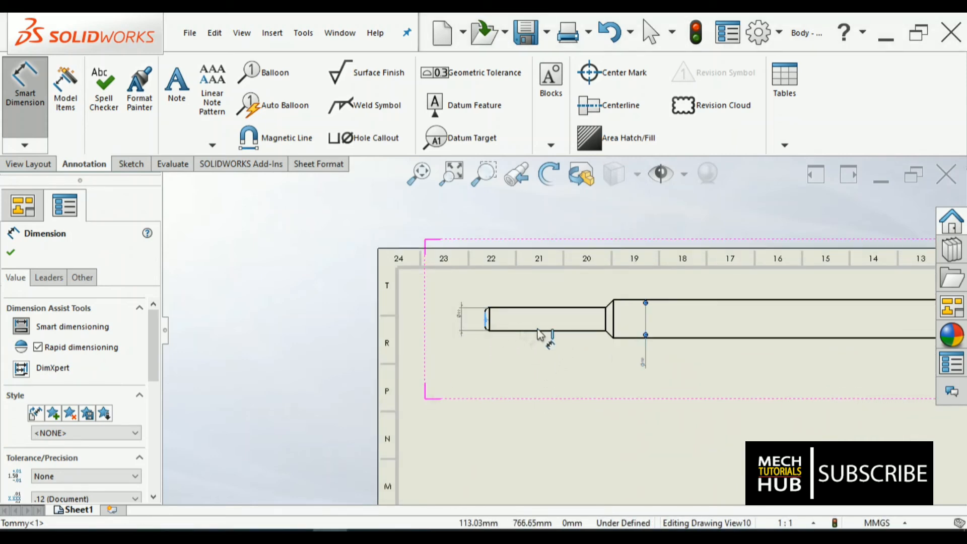
left_click(605, 320)
left_click(566, 366)
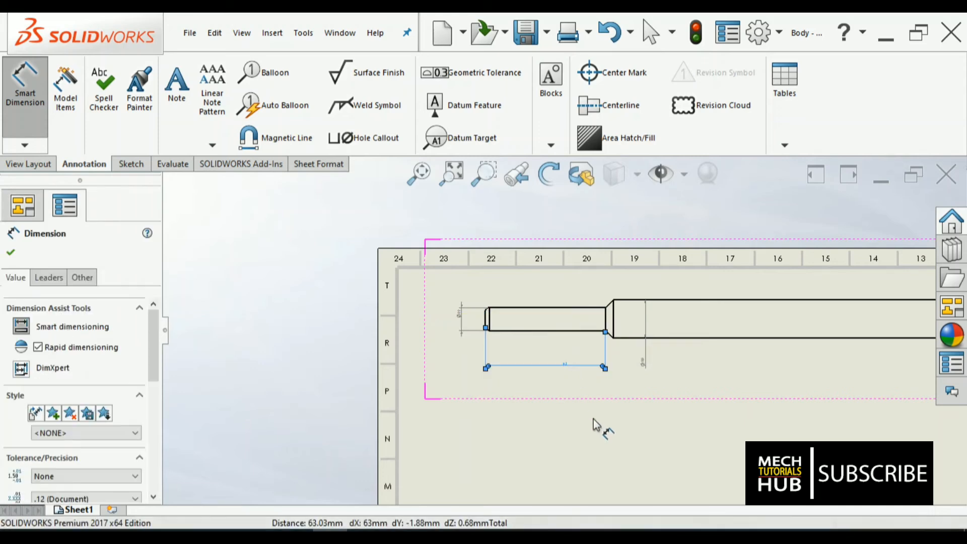
scroll(594, 383, "up", 8)
scroll(685, 390, "down", 4)
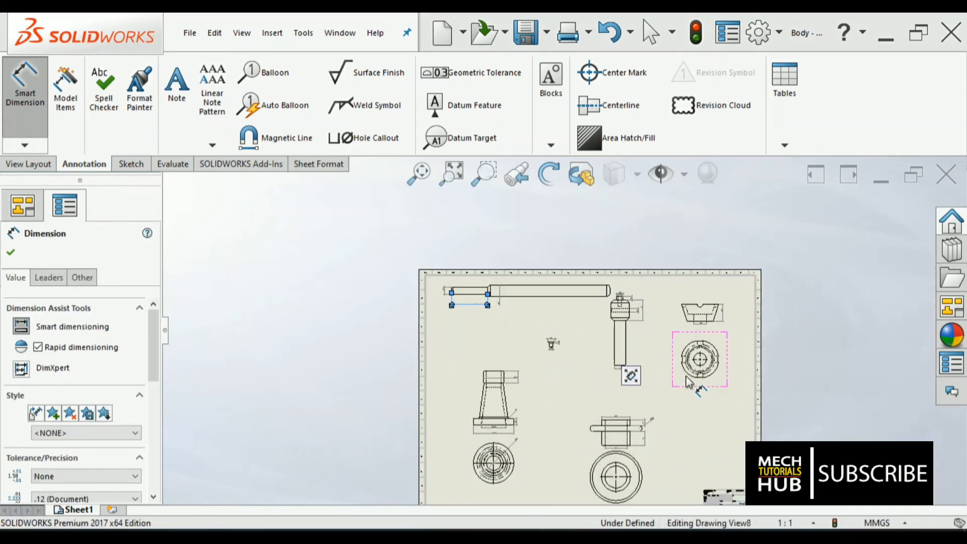
key("Escape")
key("Escape")
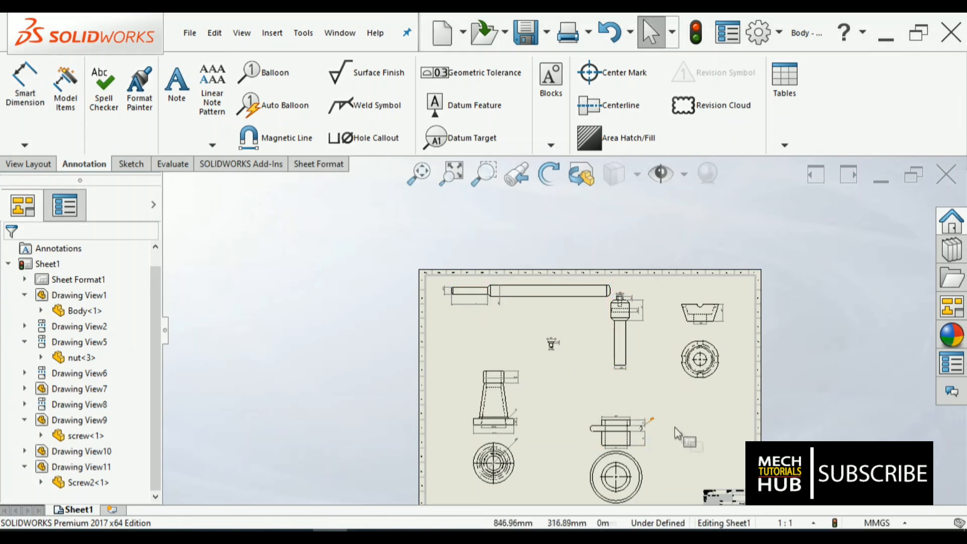
Examine the sheet's title block and the overall layout of the drawing views
scroll(719, 485, "down", 3)
scroll(715, 486, "up", 3)
scroll(707, 479, "down", 4)
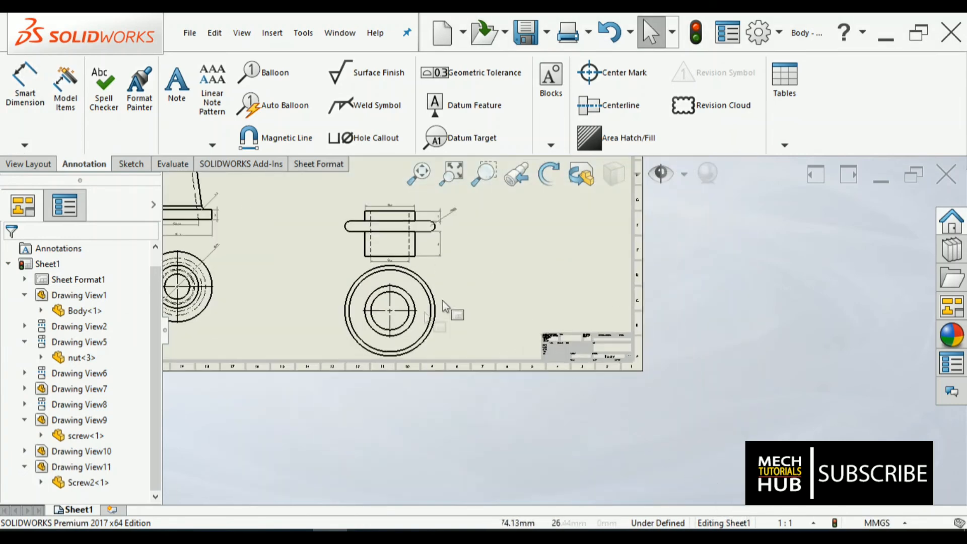
scroll(560, 334, "down", 3)
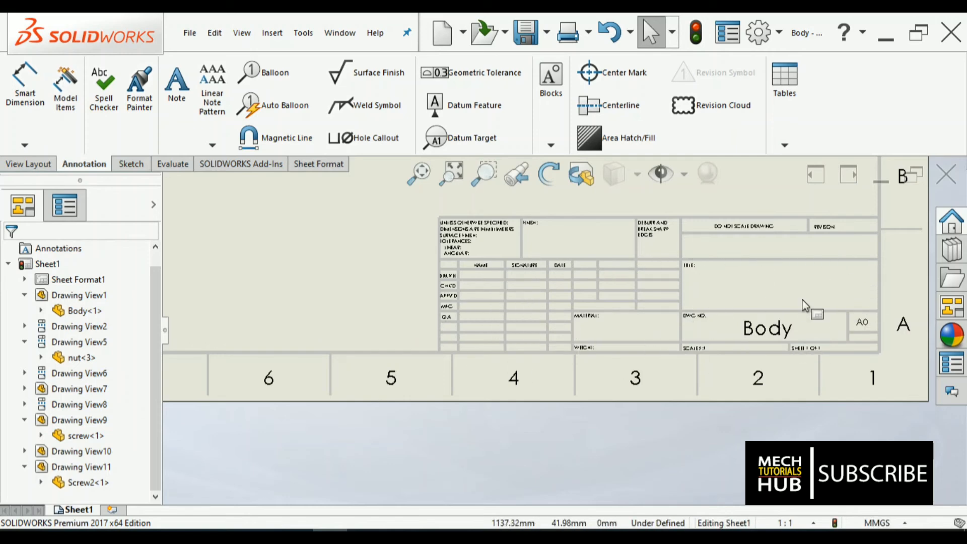
scroll(590, 325, "up", 10)
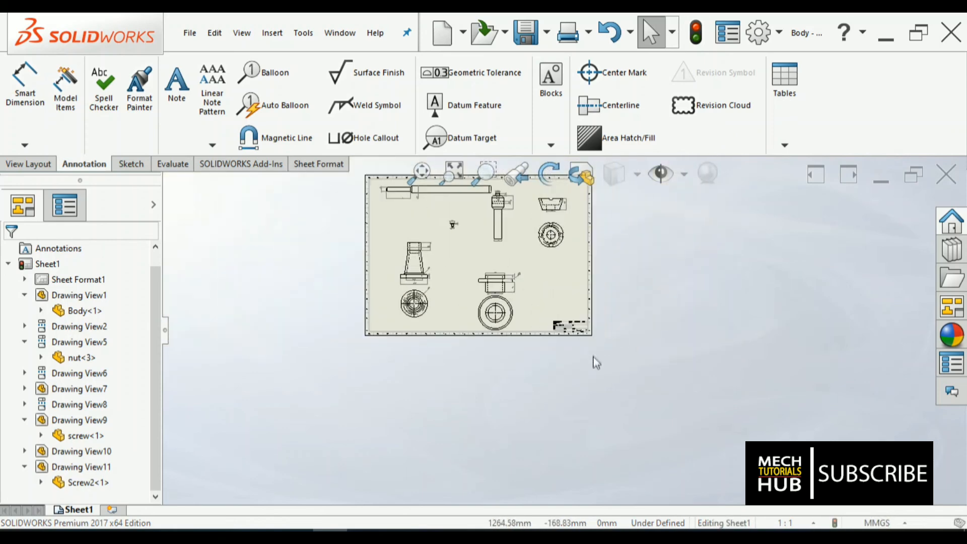
left_click(418, 174)
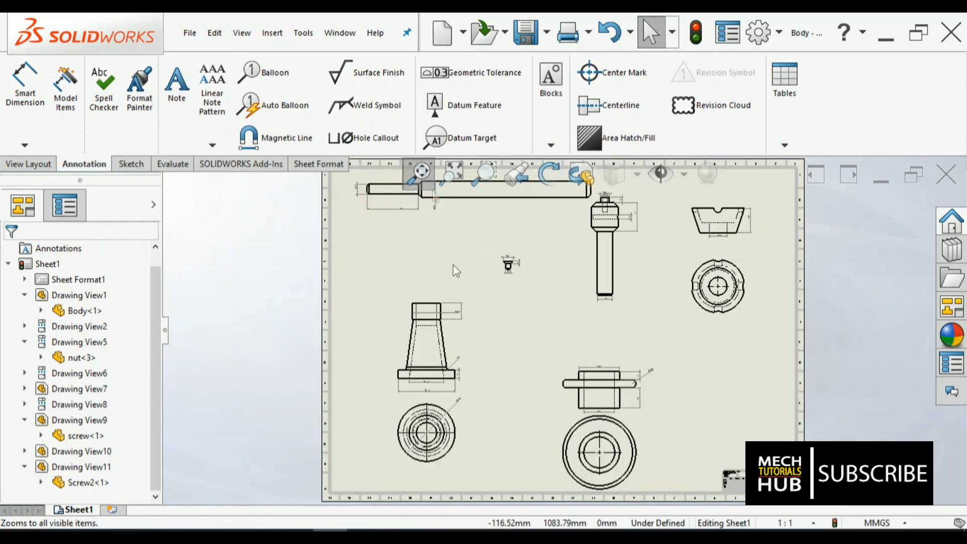
scroll(579, 266, "down", 1)
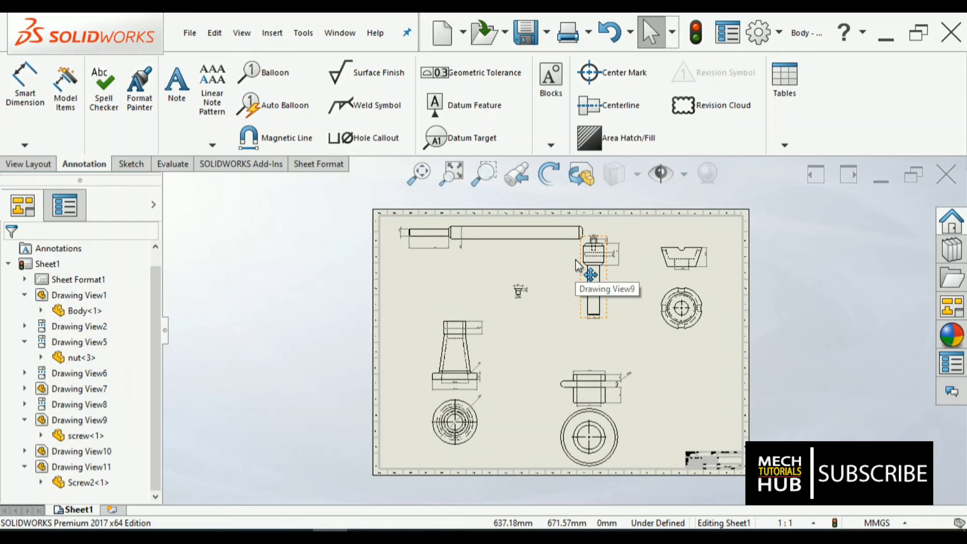
Insert a front model view of the Assem1 assembly below the Cup views, without adding any projected views
left_click(22, 164)
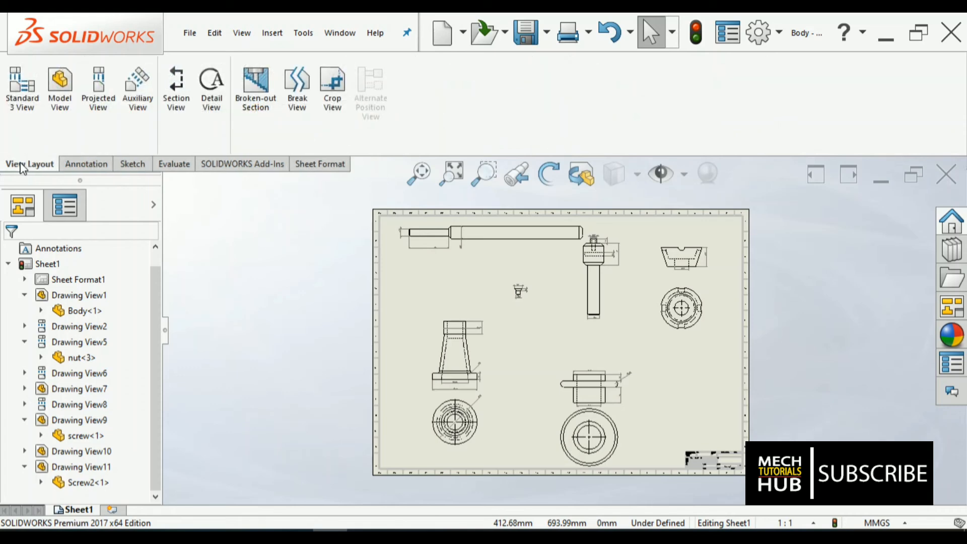
left_click(59, 83)
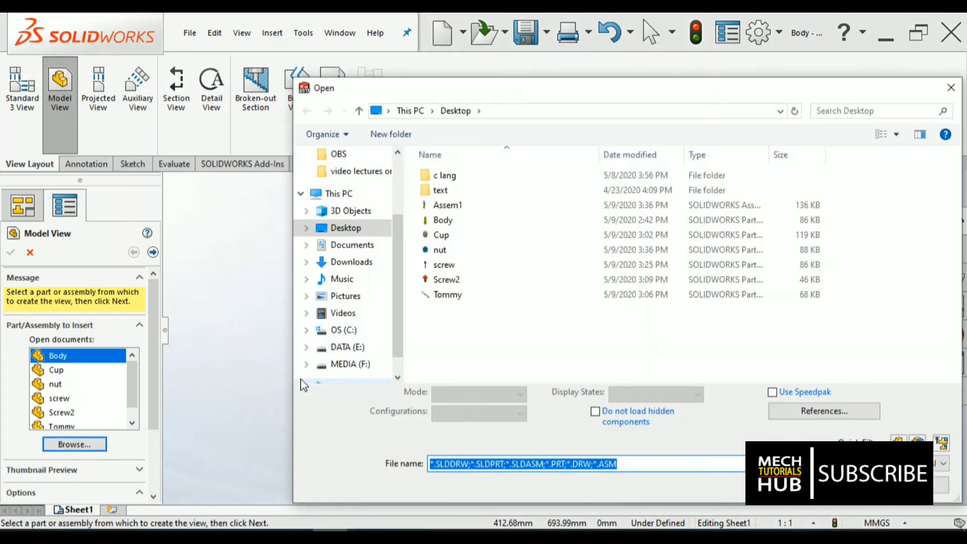
left_click(445, 204)
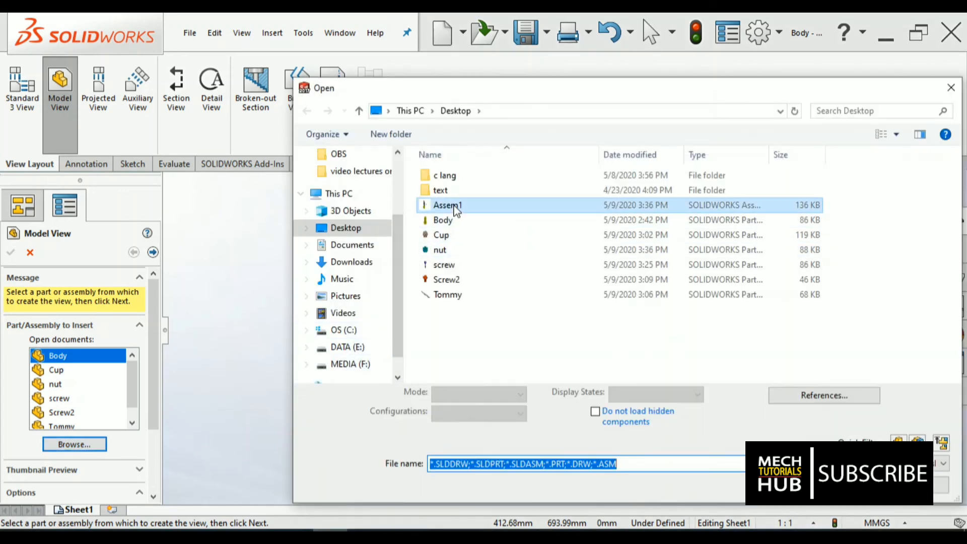
left_click(854, 484)
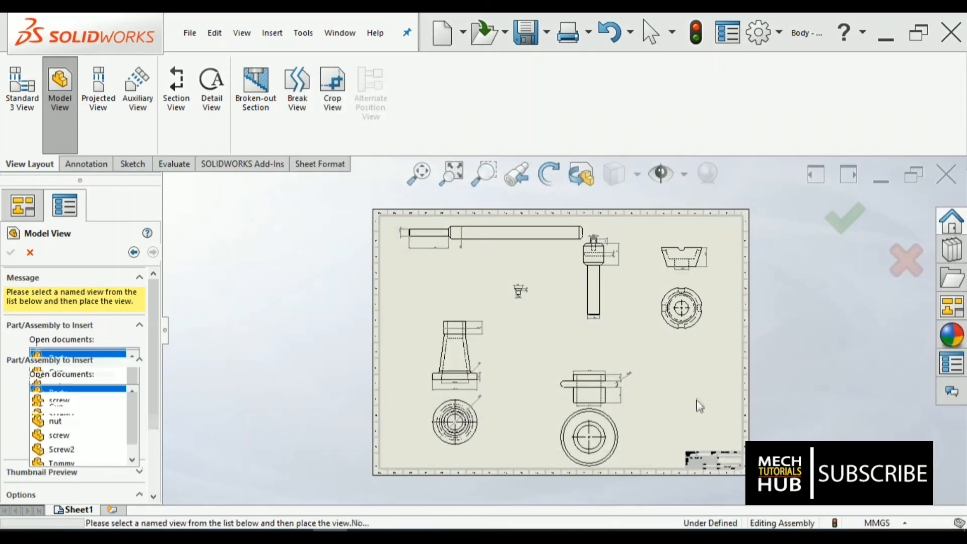
left_click(682, 384)
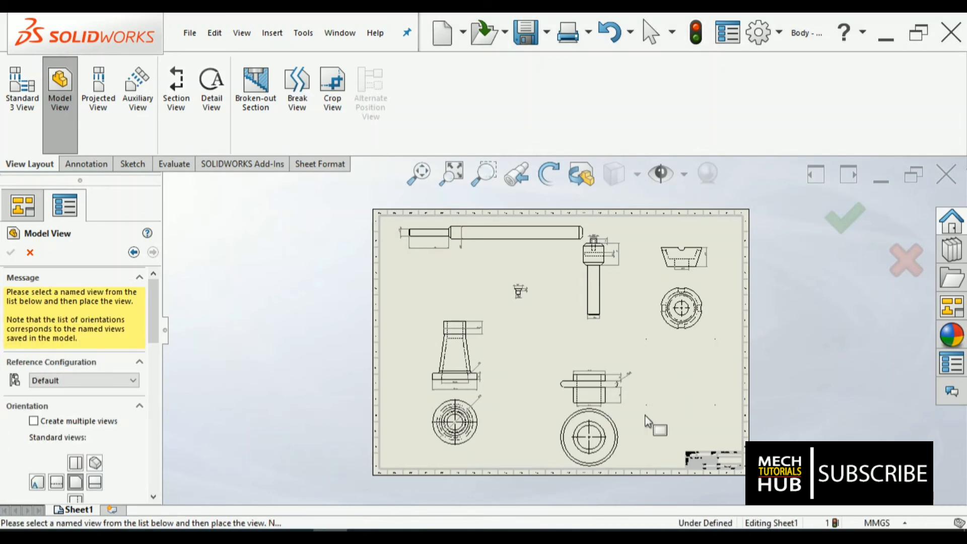
scroll(662, 397, "down", 5)
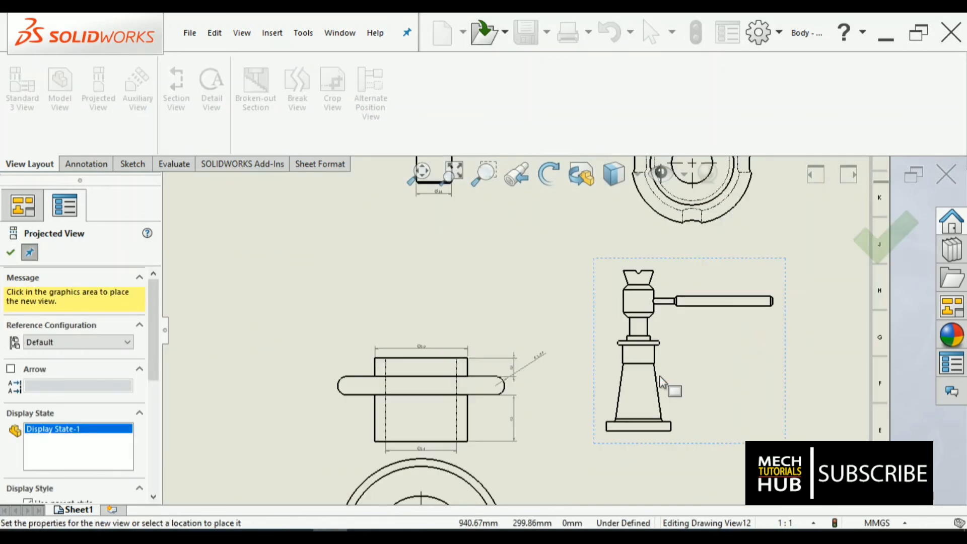
scroll(660, 383, "up", 4)
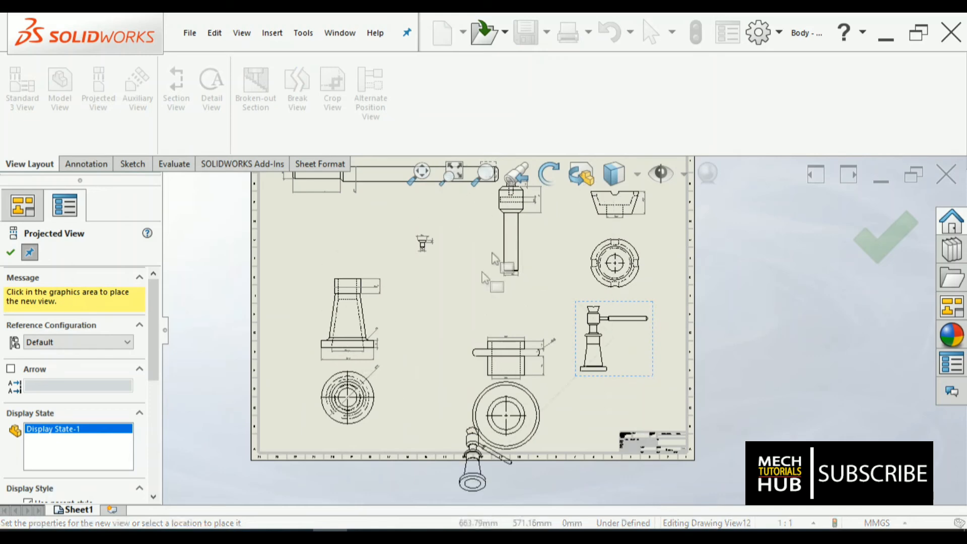
key("Escape")
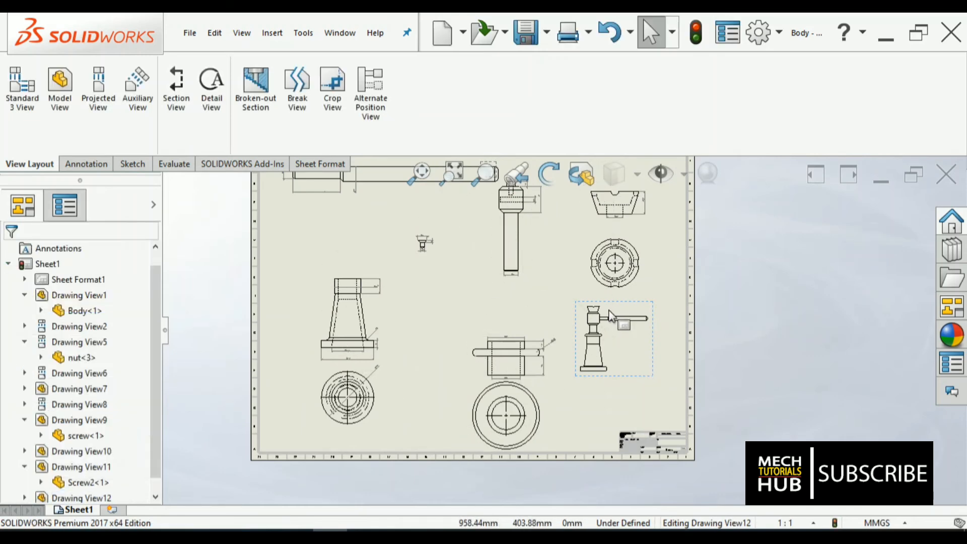
Compare the placed assembly view with the screw jack assembly in the Photos image MD-ExerciseBook-004-ScrewJack.jpg, and return to the drawing
scroll(599, 352, "down", 5)
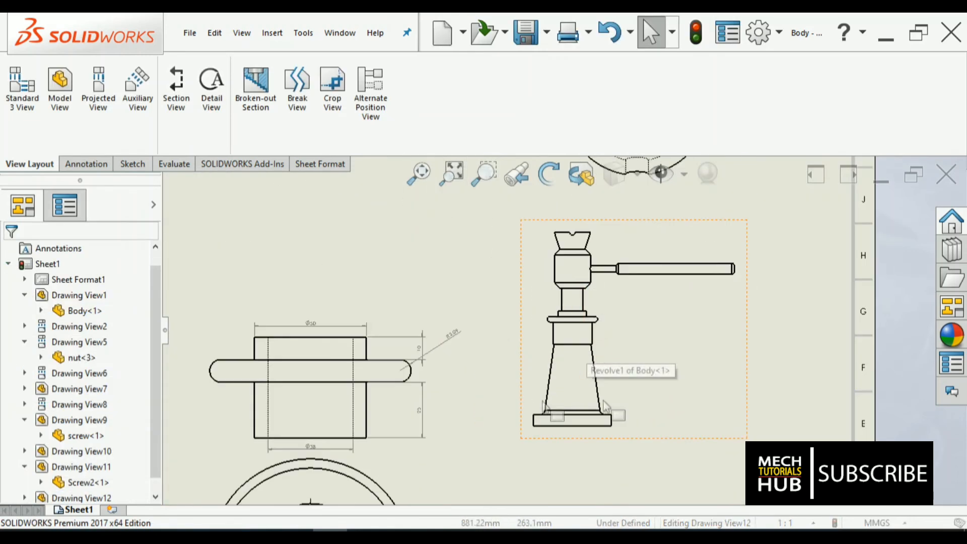
scroll(738, 400, "up", 3)
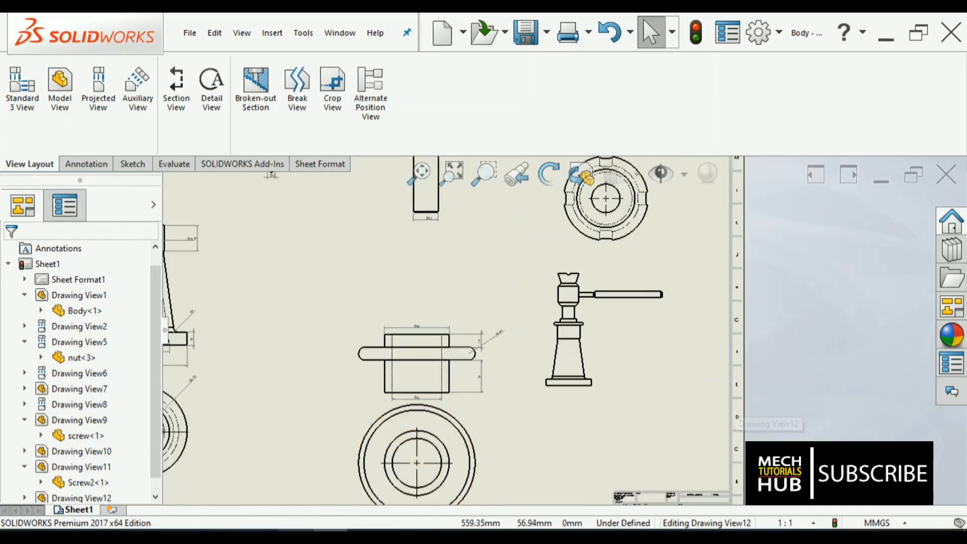
key("alt+Tab")
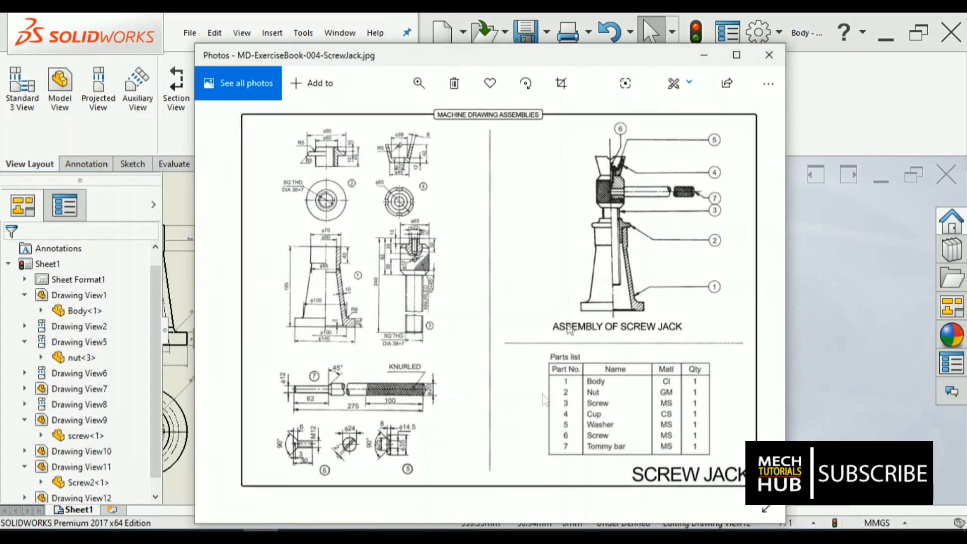
key("alt+Tab")
scroll(516, 312, "up", 5)
scroll(579, 333, "down", 2)
scroll(428, 255, "down", 2)
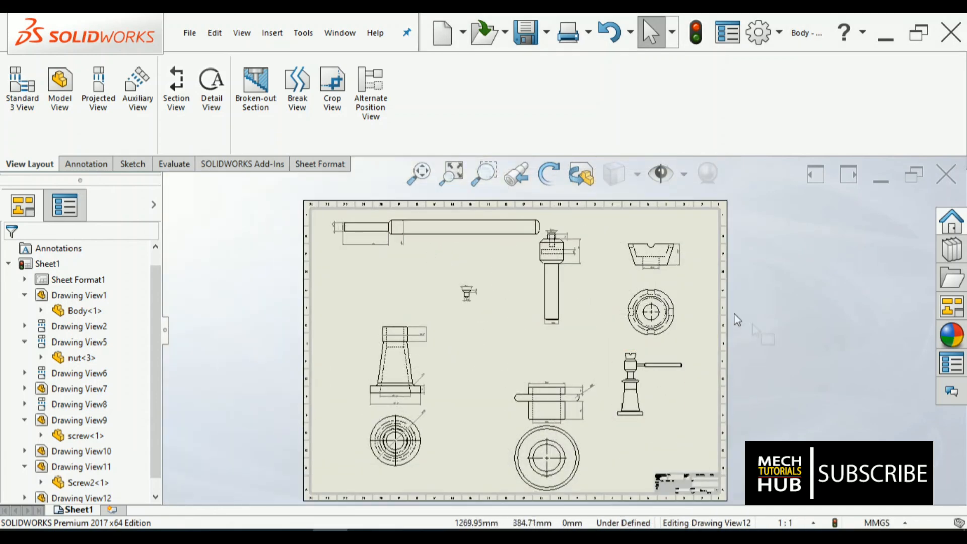
Review the part views on the sheet, checking the dimensions around the screw's head and the assembly view up close
scroll(507, 429, "down", 2)
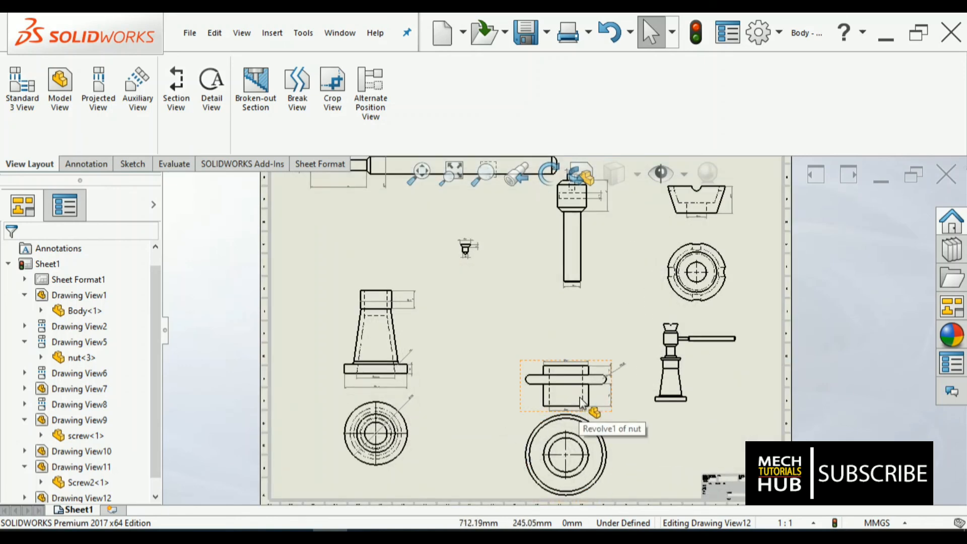
scroll(599, 383, "up", 3)
scroll(581, 277, "down", 6)
scroll(584, 309, "up", 3)
scroll(574, 318, "down", 5)
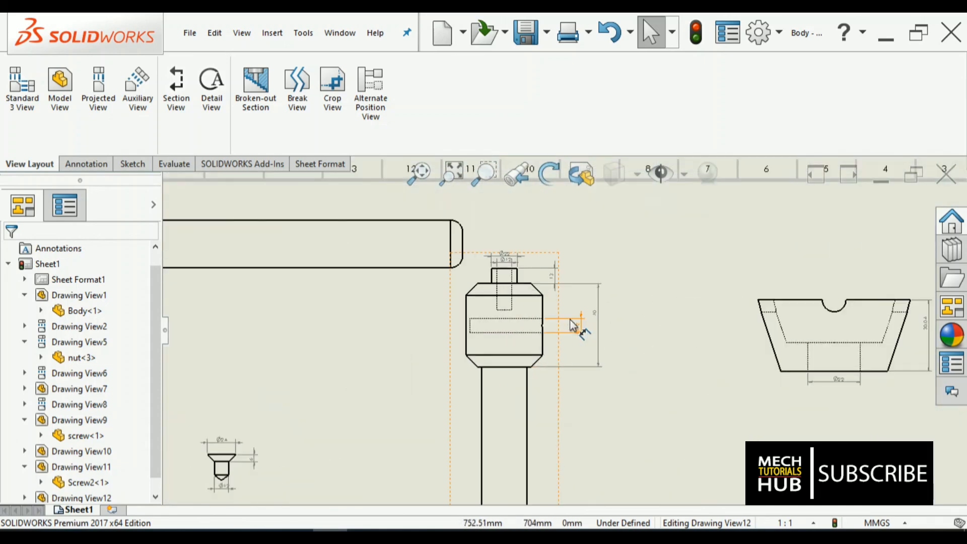
scroll(574, 326, "down", 2)
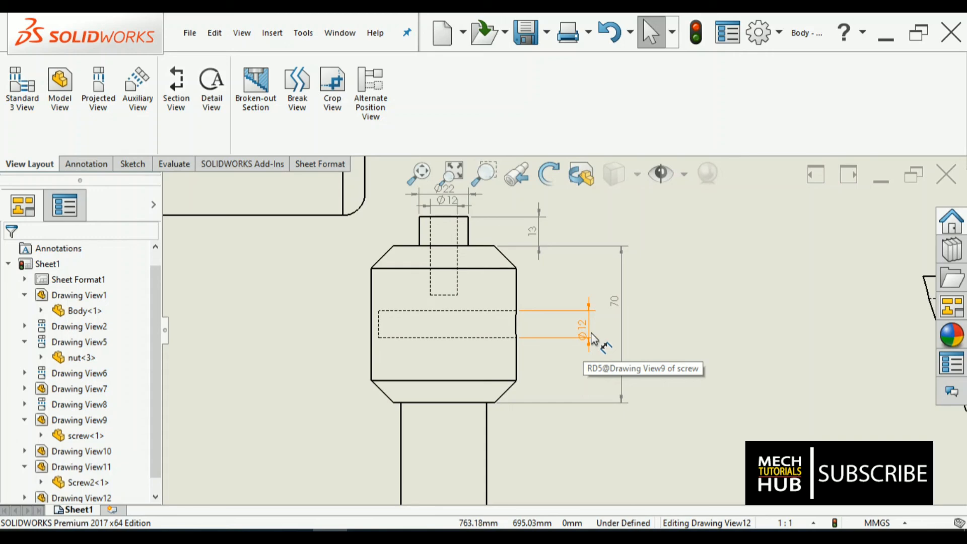
scroll(591, 336, "up", 5)
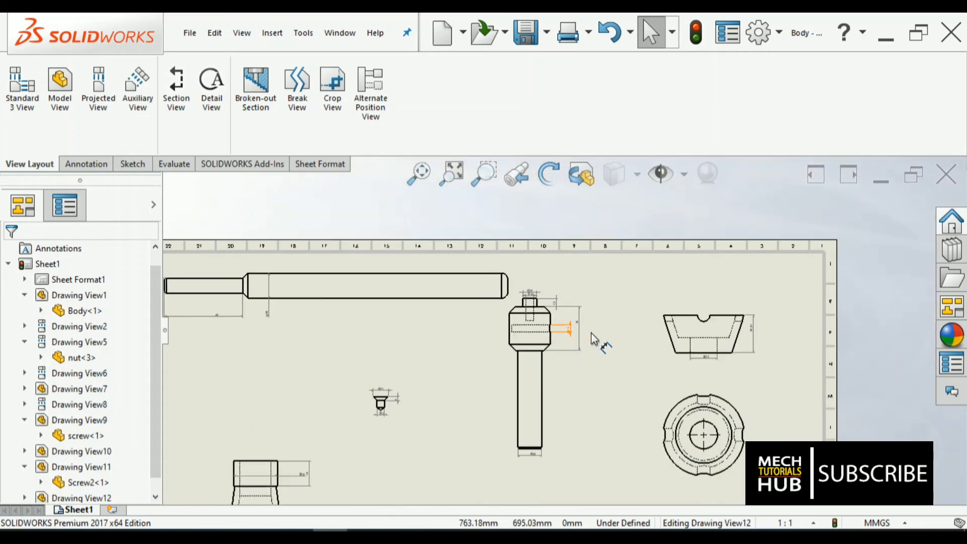
scroll(594, 340, "up", 2)
scroll(594, 341, "up", 2)
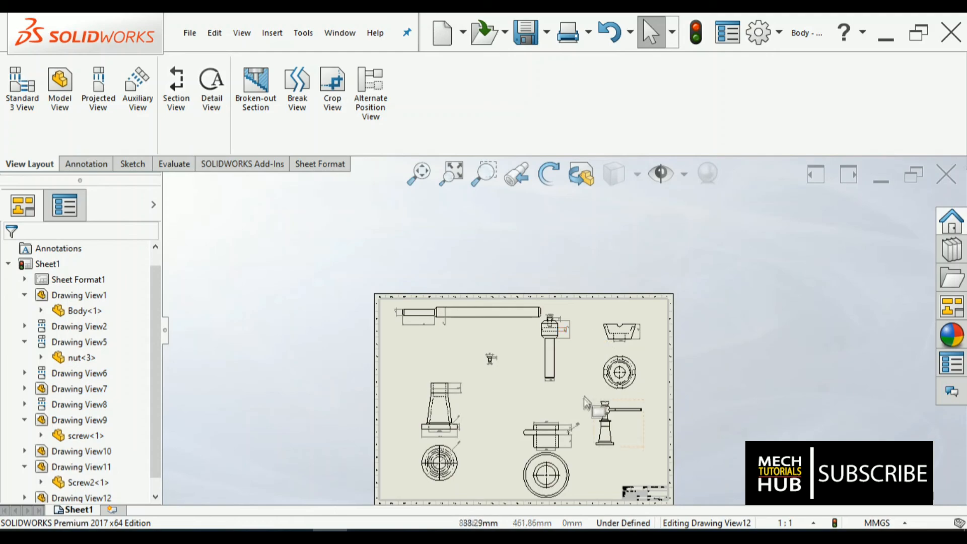
scroll(586, 402, "down", 4)
scroll(630, 394, "down", 2)
scroll(632, 371, "up", 5)
scroll(560, 418, "up", 3)
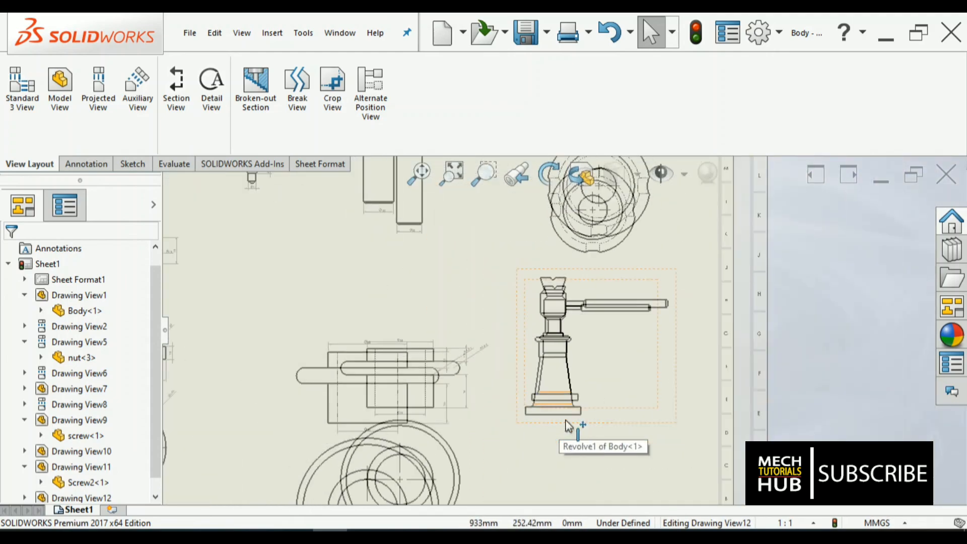
Set the assembly view's display style to Hidden Lines Visible
left_click(632, 393)
scroll(633, 394, "up", 5)
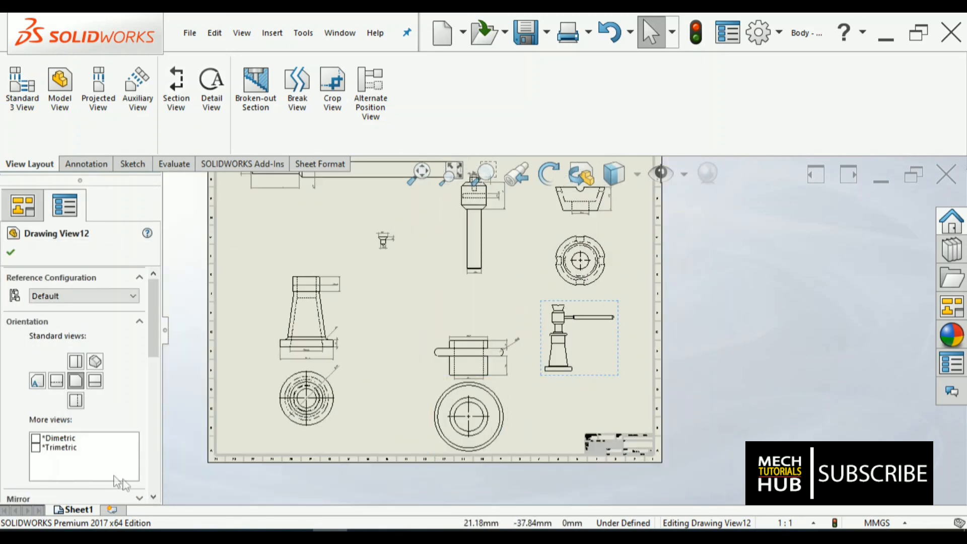
left_click_drag(155, 358, 144, 411)
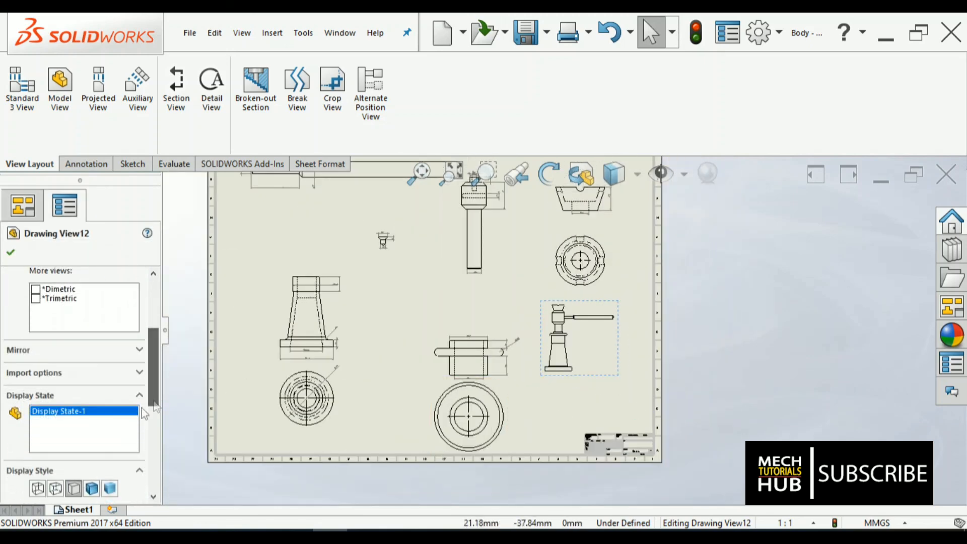
left_click(56, 487)
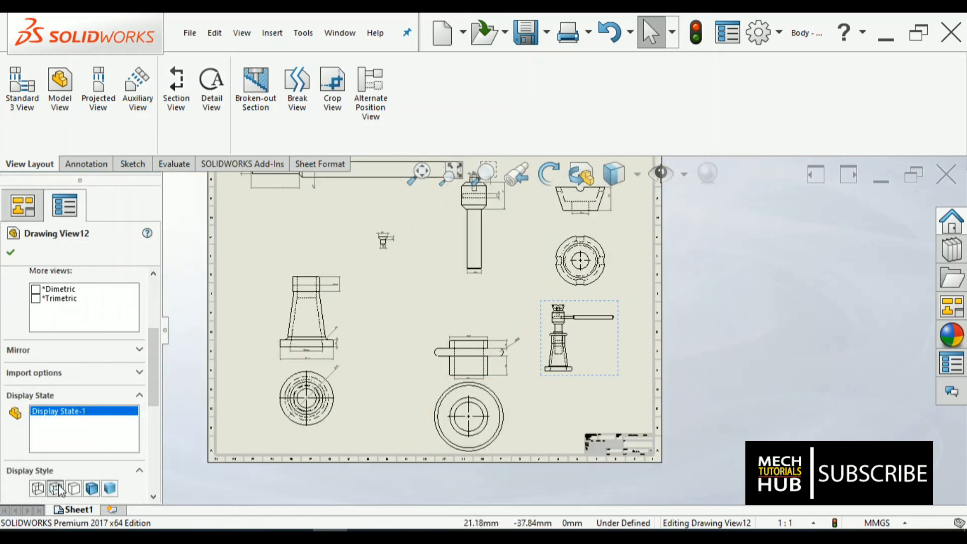
left_click(11, 254)
Examine the hidden lines of the screw, cup and nut in the assembly view up close, and return to the full sheet
scroll(582, 367, "down", 5)
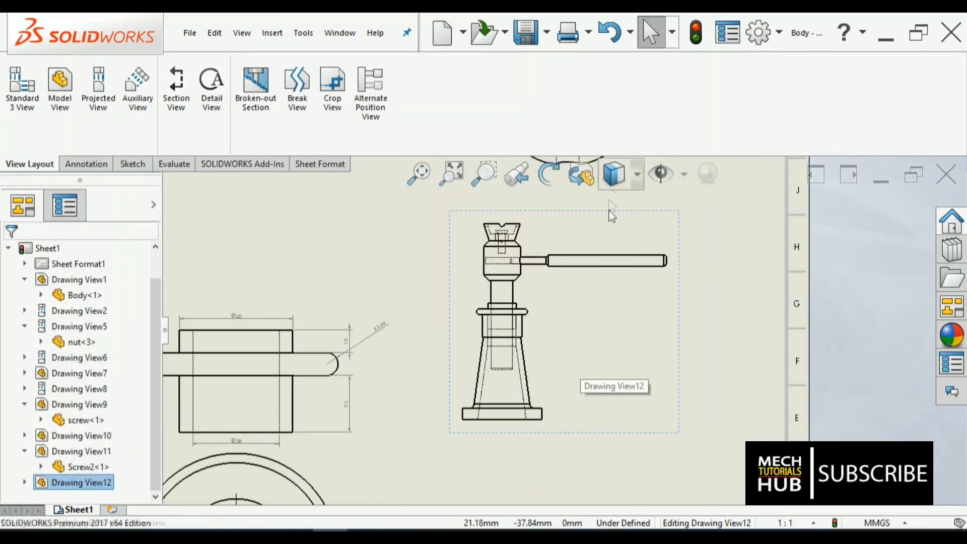
scroll(611, 200, "down", 3)
scroll(598, 322, "up", 3)
scroll(578, 351, "down", 1)
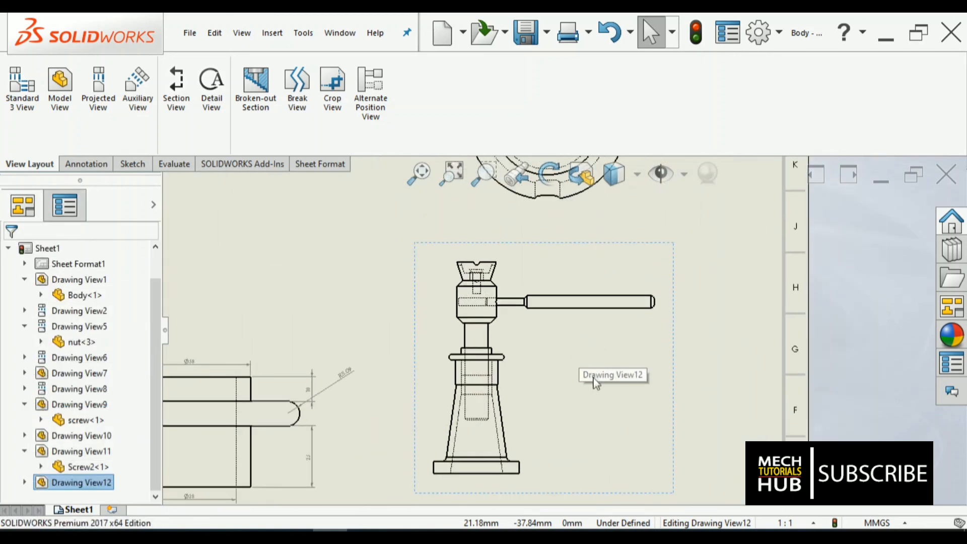
scroll(529, 443, "down", 1)
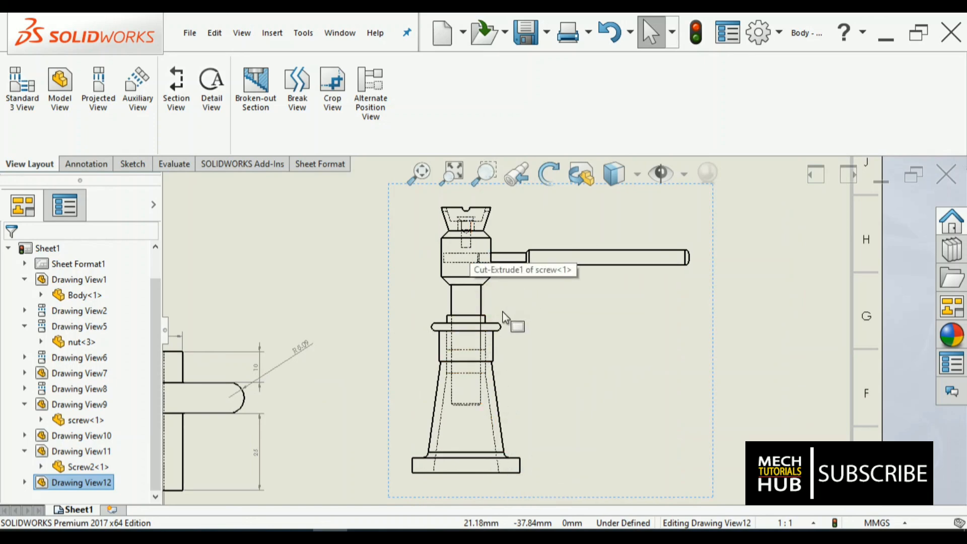
scroll(484, 268, "down", 2)
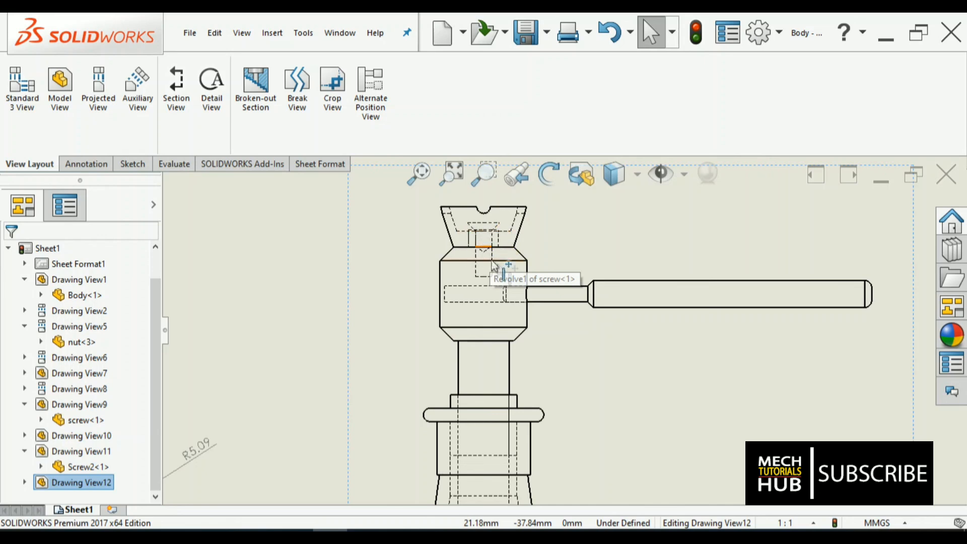
scroll(538, 341, "up", 4)
scroll(518, 453, "down", 3)
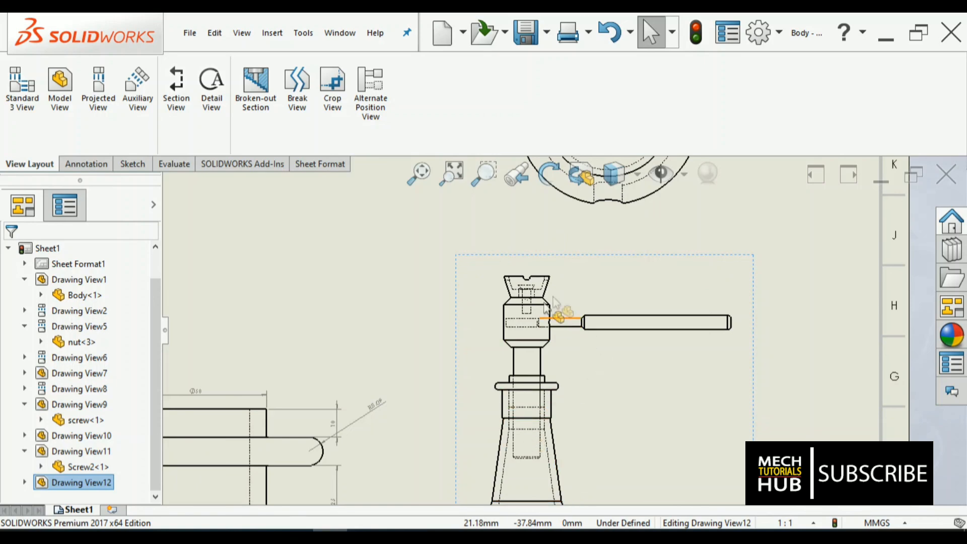
scroll(538, 390, "up", 3)
scroll(538, 391, "up", 6)
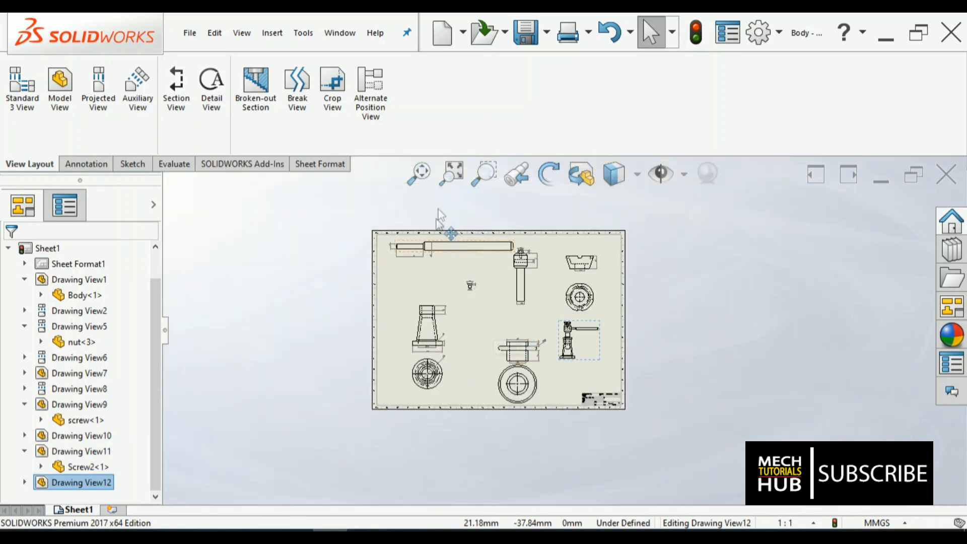
left_click(420, 174)
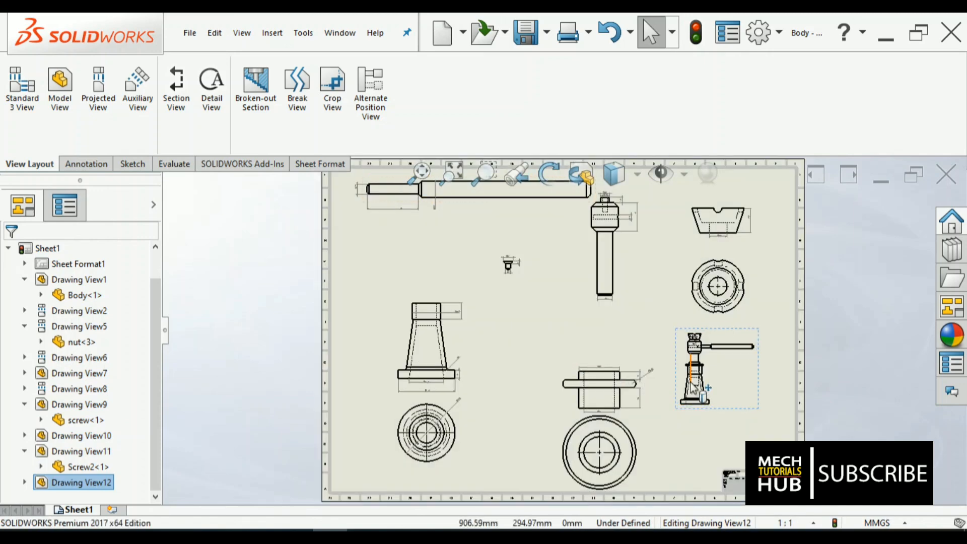